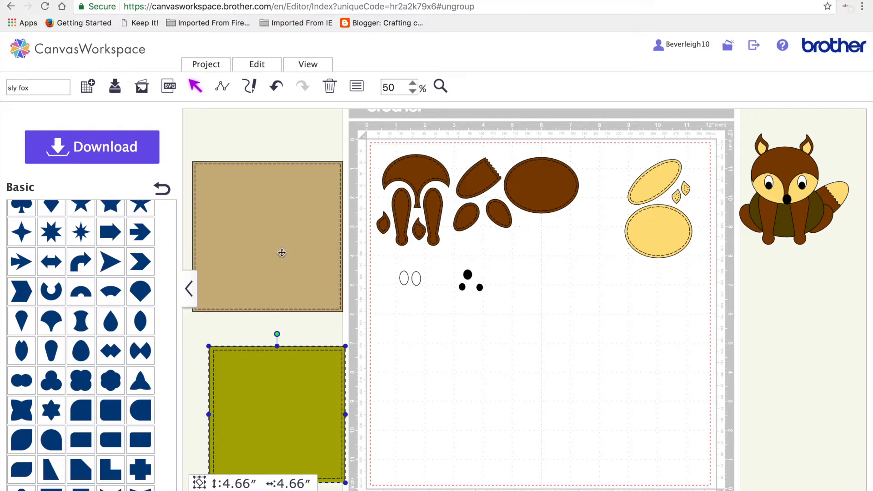
Move the olive square up beneath the tan one and review its outward offset line options at 0.08-inch spacing without applying them.
left_click_drag(255, 384, 259, 411)
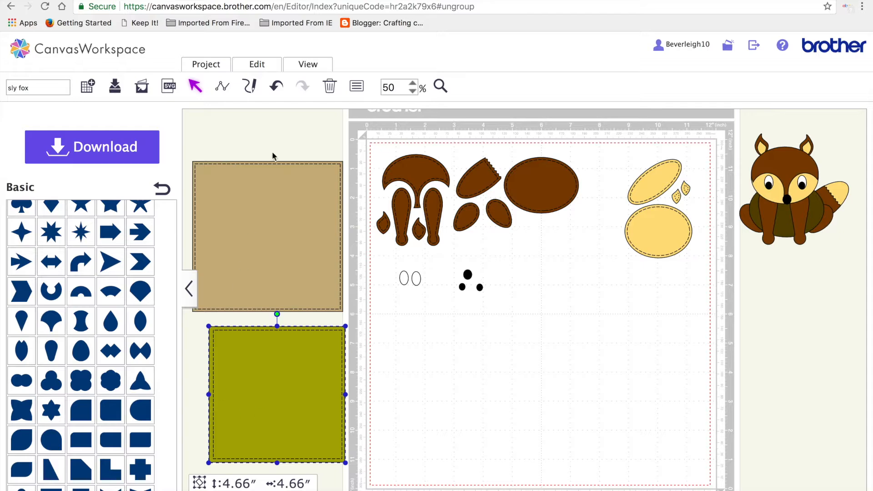
left_click(257, 64)
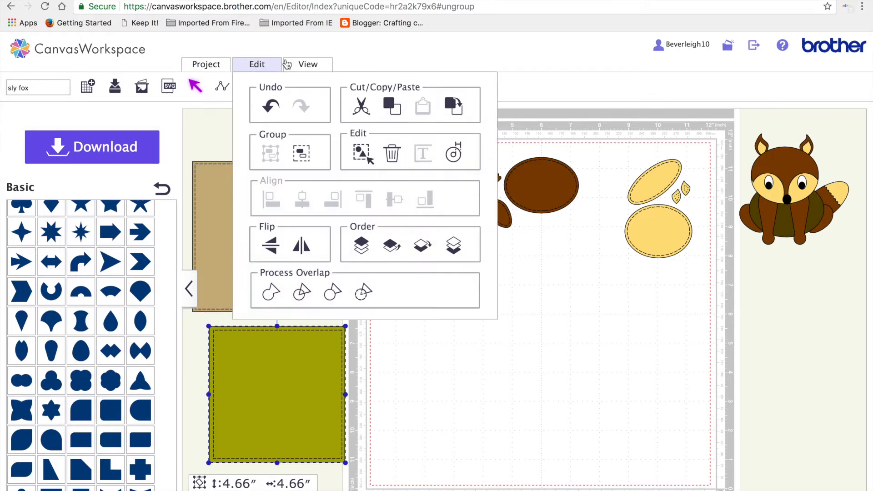
left_click(452, 154)
left_click_drag(294, 193, 282, 193)
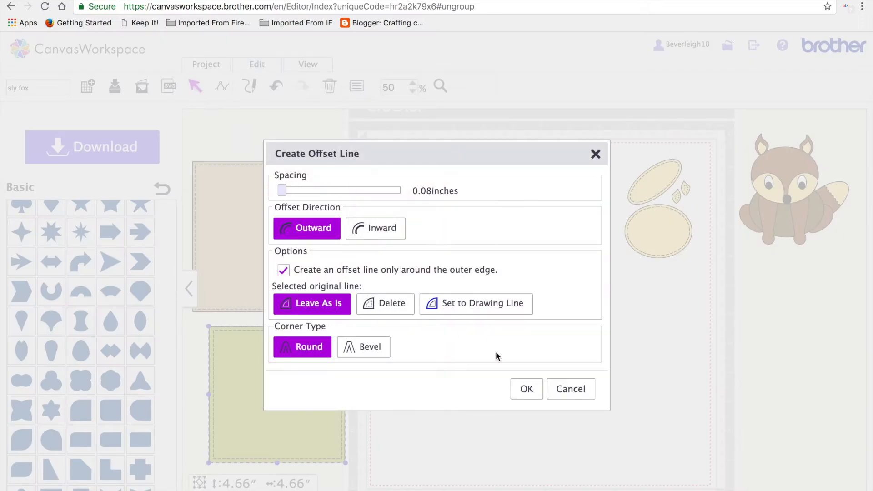
left_click(580, 390)
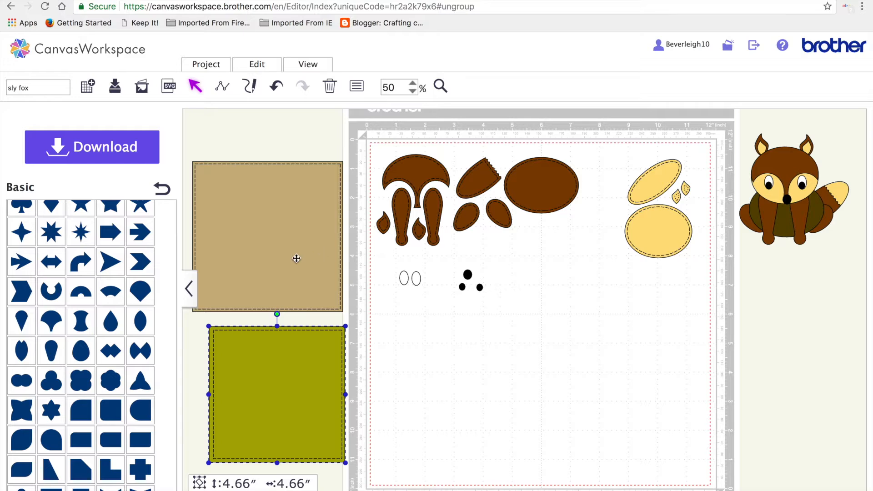
Inspect the size properties of the tan and olive squares and the dash patterns available for their stitch lines.
left_click(279, 256)
left_click(356, 86)
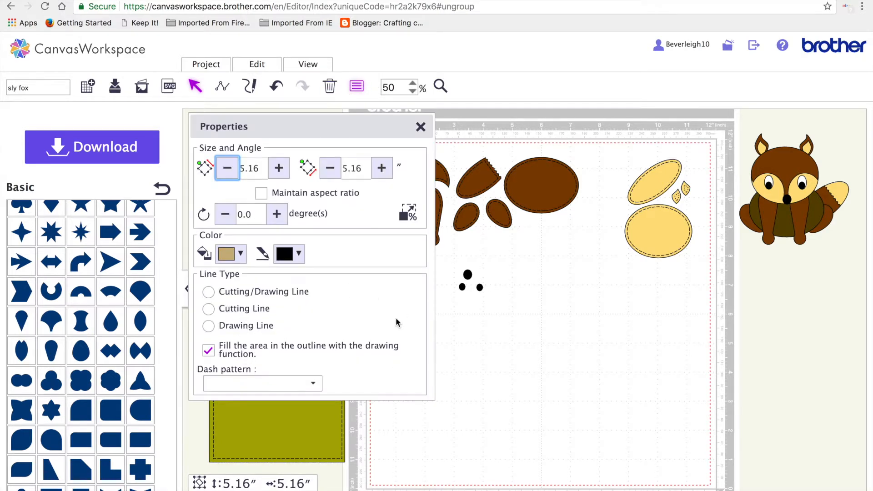
left_click(285, 425)
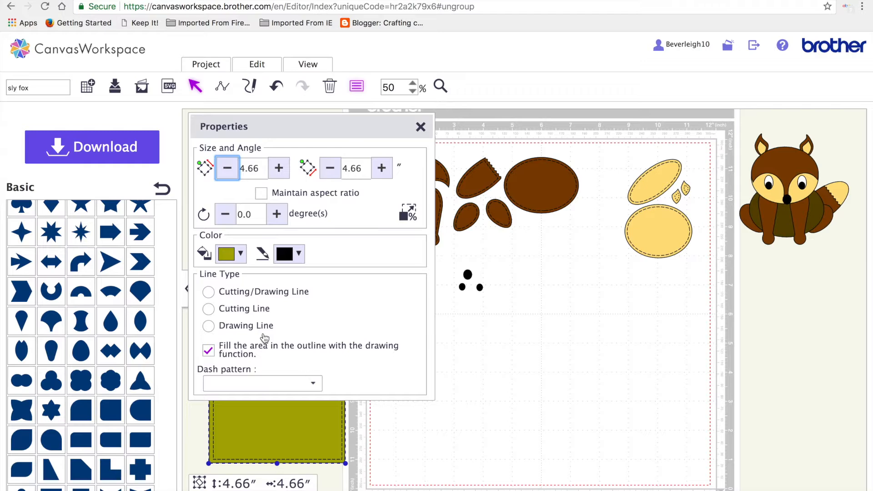
left_click(312, 383)
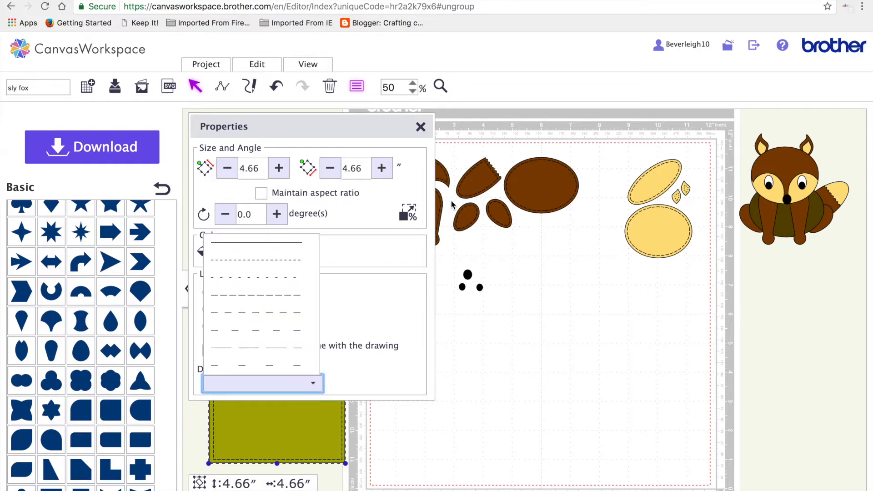
left_click(419, 128)
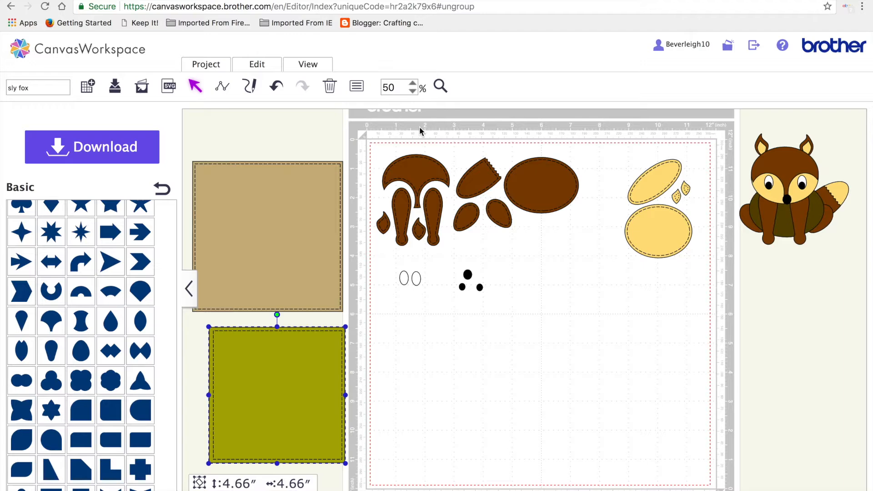
Delete the fox pieces on the mat and the olive square, and shift the tan square up above the Properties panel.
left_click_drag(343, 134, 710, 338)
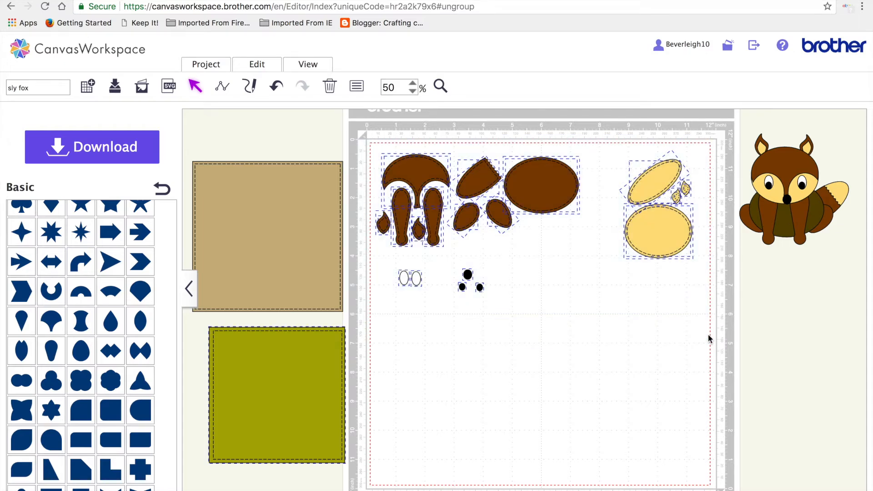
key("Delete")
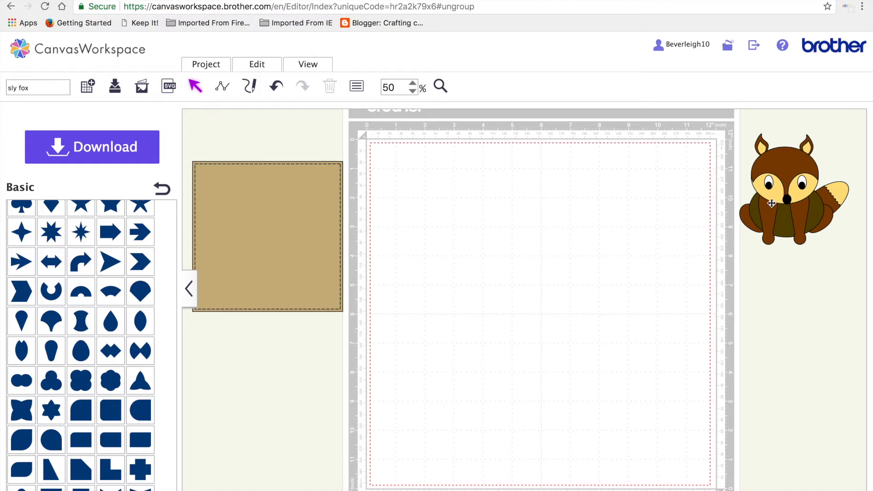
left_click(357, 90)
left_click_drag(369, 129, 338, 360)
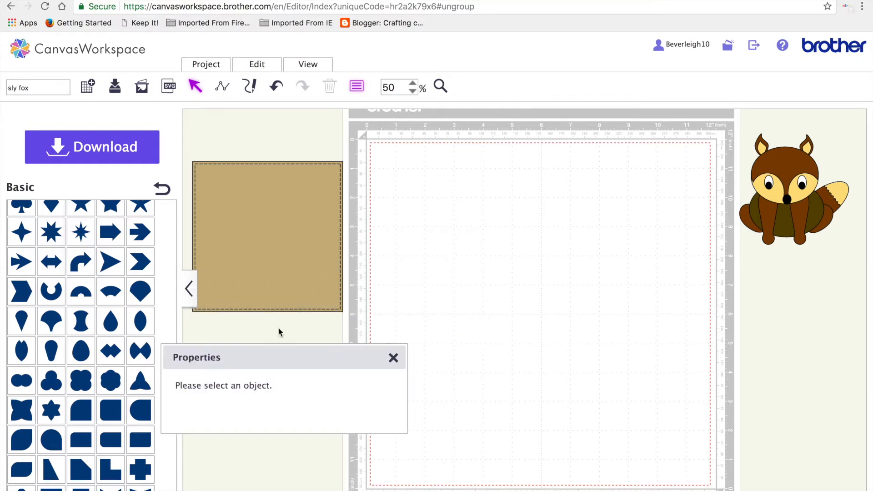
left_click_drag(271, 232, 268, 214)
left_click_drag(279, 367, 280, 229)
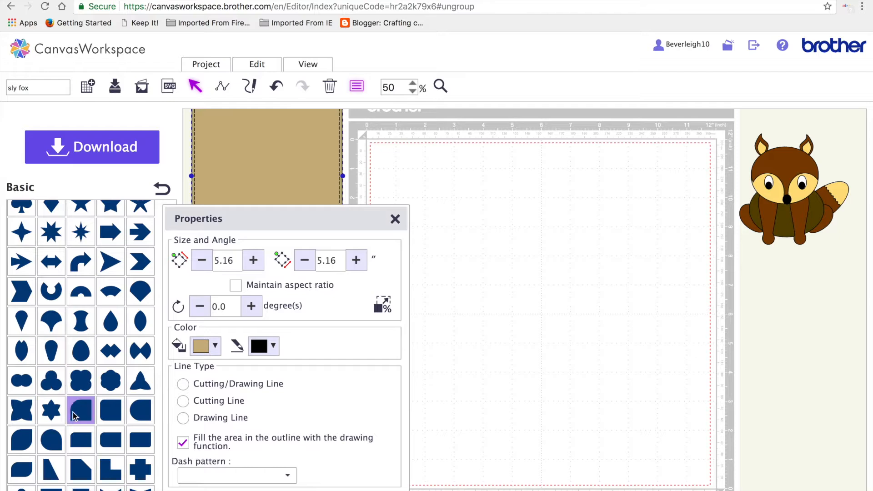
Add the basic oval shape and move it to the upper middle of the mat.
scroll(90, 386, "down", 2)
scroll(95, 387, "up", 6)
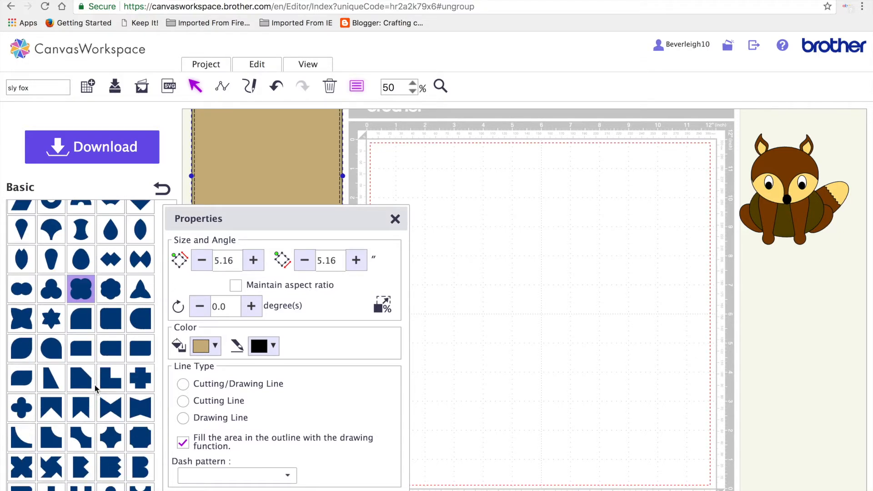
left_click(111, 225)
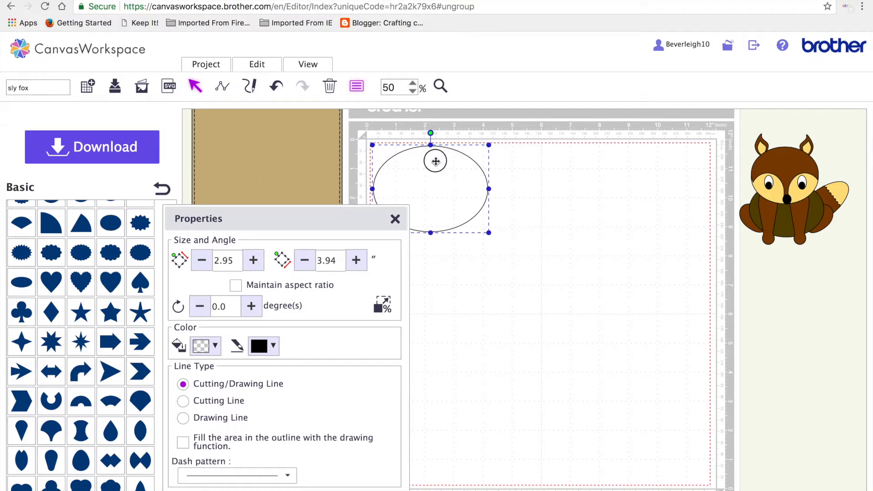
left_click_drag(429, 162, 527, 198)
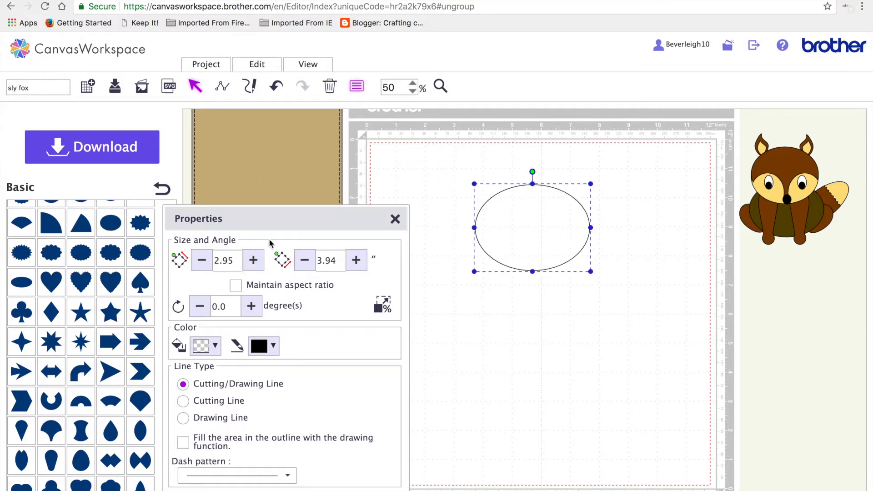
Set the oval's size to 1.84 by 2.31 inches and fill it with brown.
left_click(236, 265)
left_click(340, 262)
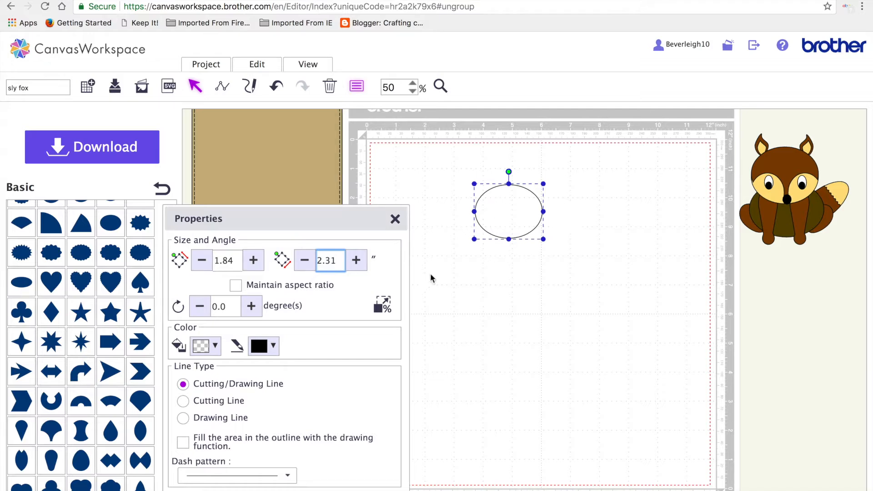
left_click(212, 347)
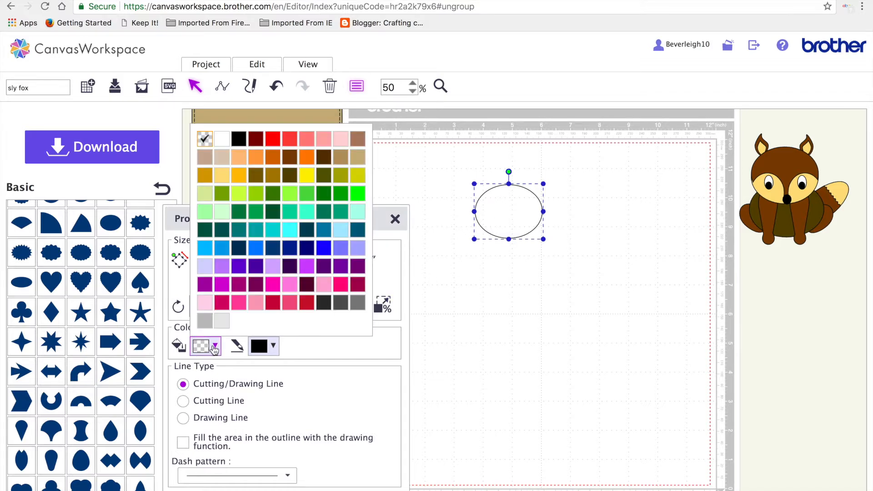
left_click(289, 158)
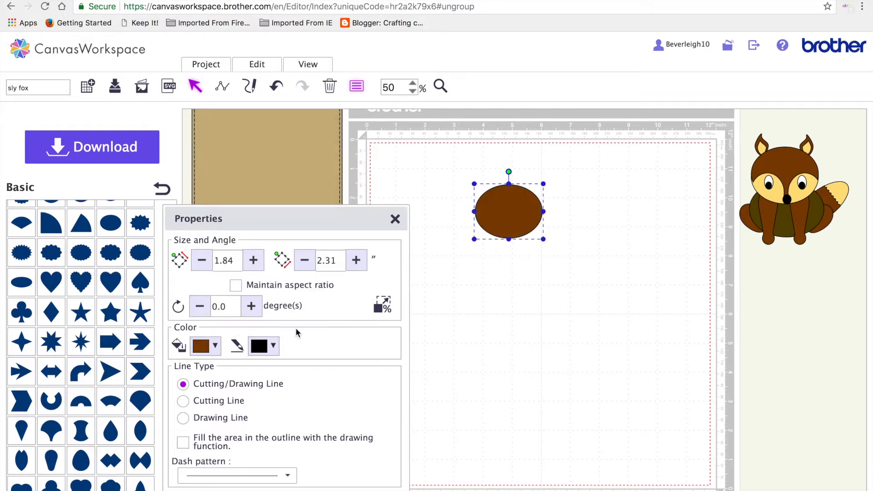
Duplicate the brown oval, fill the copy with pale yellow and place it near the mat's upper right corner.
key("super+c")
key("super+v")
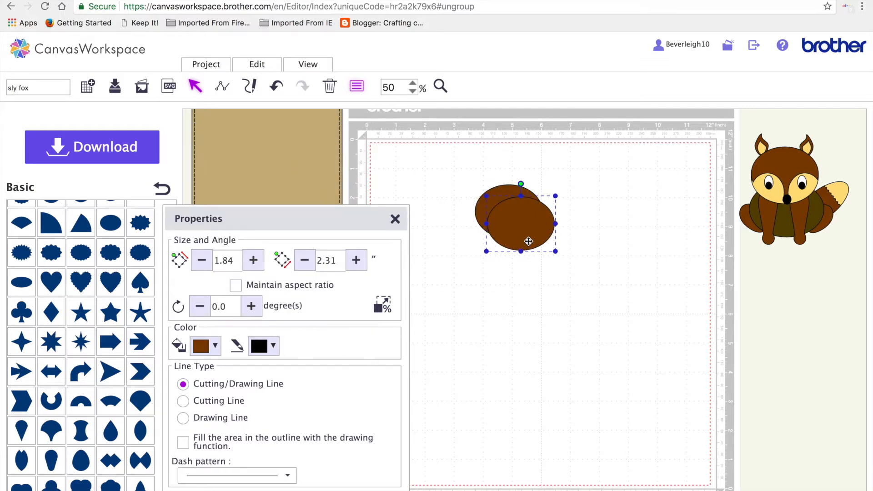
left_click_drag(528, 235, 520, 292)
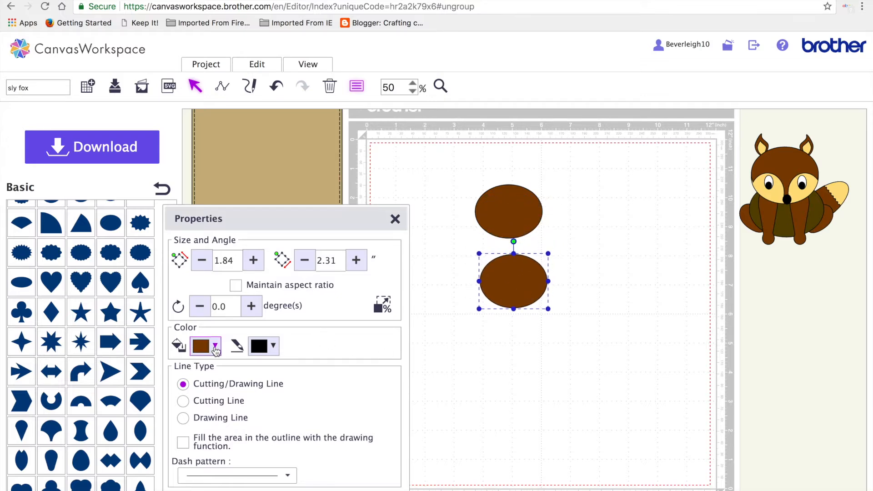
left_click(209, 348)
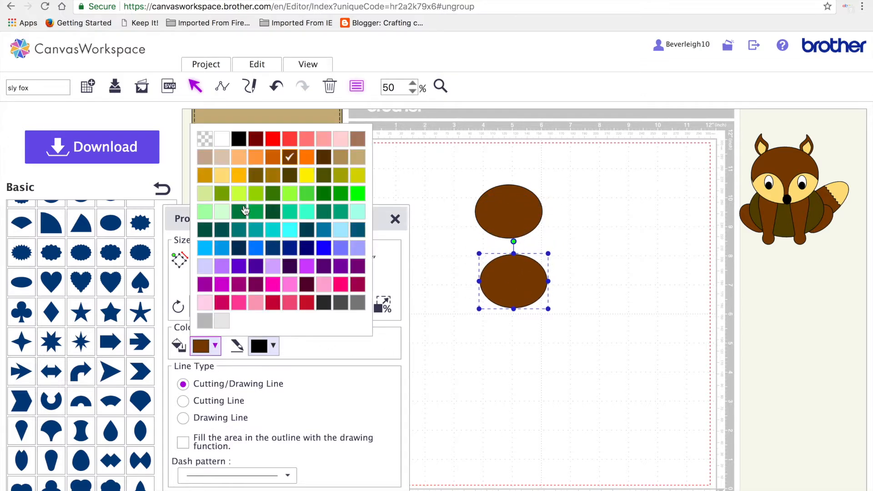
left_click(222, 176)
left_click_drag(503, 294, 629, 198)
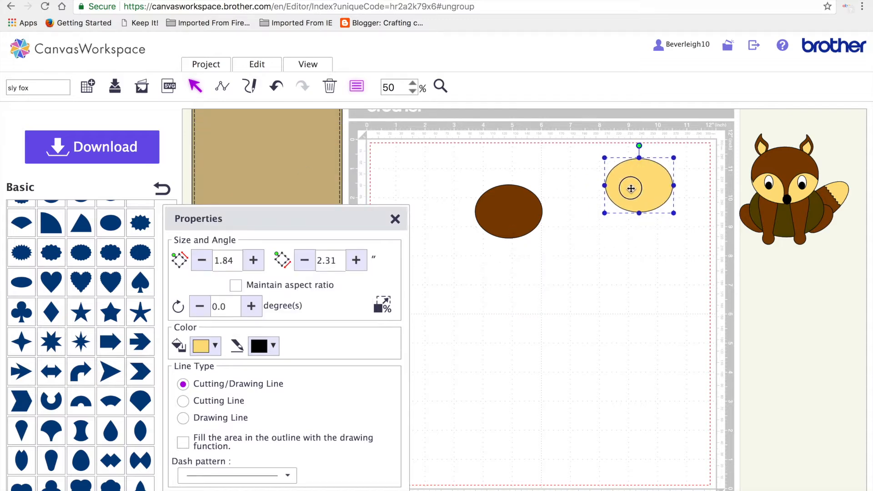
left_click_drag(504, 218, 515, 218)
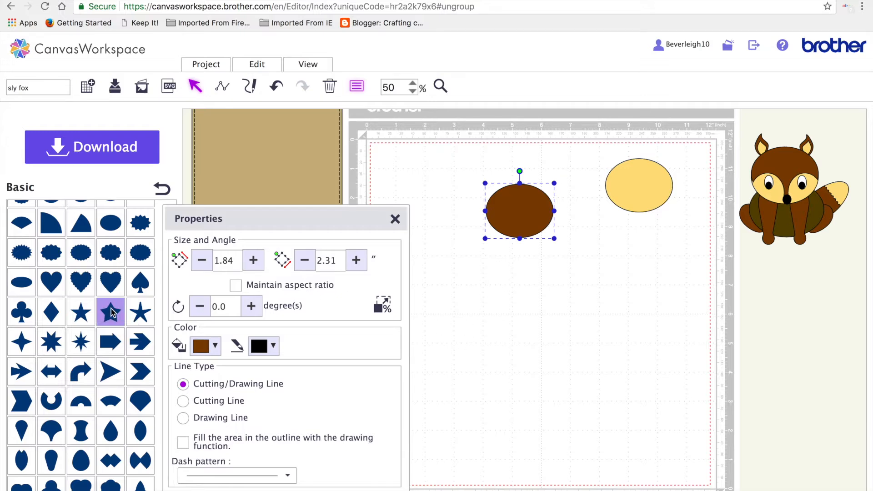
Add a basic circle to the mat and set its size to 1.00 inch with the aspect ratio maintained.
scroll(101, 294, "up", 5)
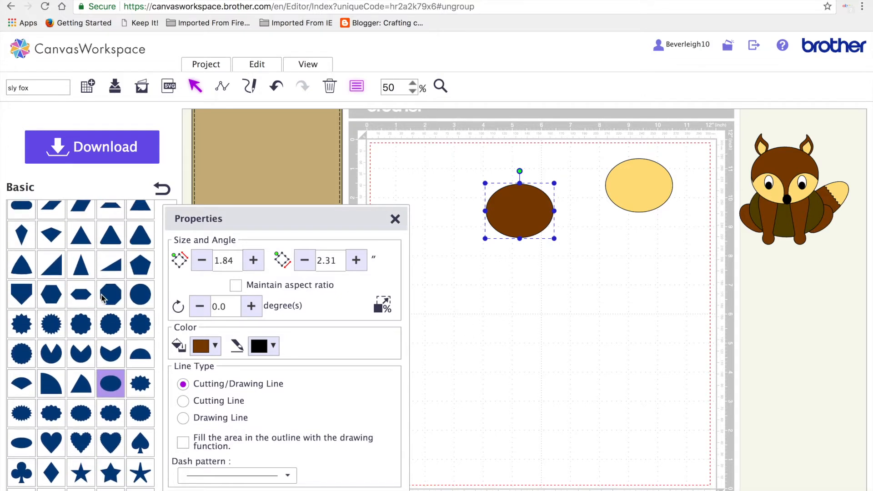
left_click(140, 299)
left_click_drag(427, 184, 456, 250)
left_click(229, 260)
left_click(235, 285)
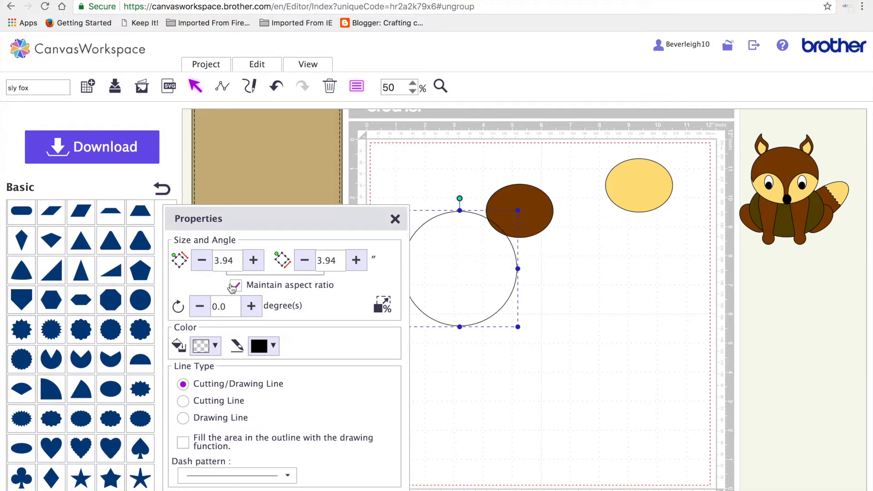
left_click(232, 257)
type("4.19")
key("Return")
type("1")
key("Return")
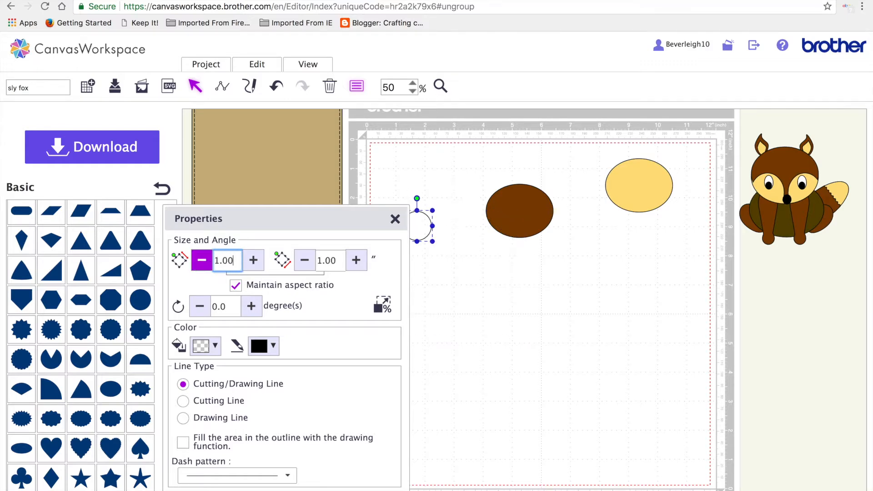
Duplicate the 1-inch circle and place the two circles side by side over the lower edge of the brown oval.
left_click_drag(430, 232, 473, 297)
left_click(469, 360)
left_click(471, 303)
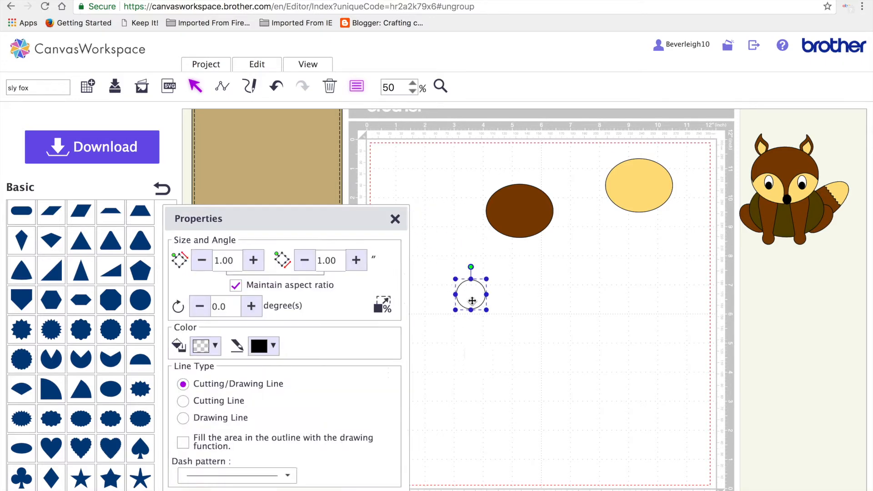
left_click_drag(472, 301, 538, 221)
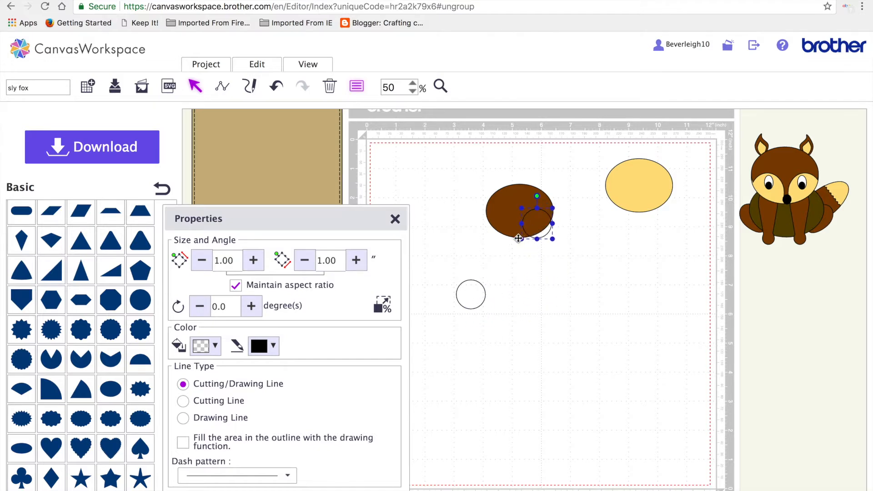
left_click_drag(465, 295, 497, 226)
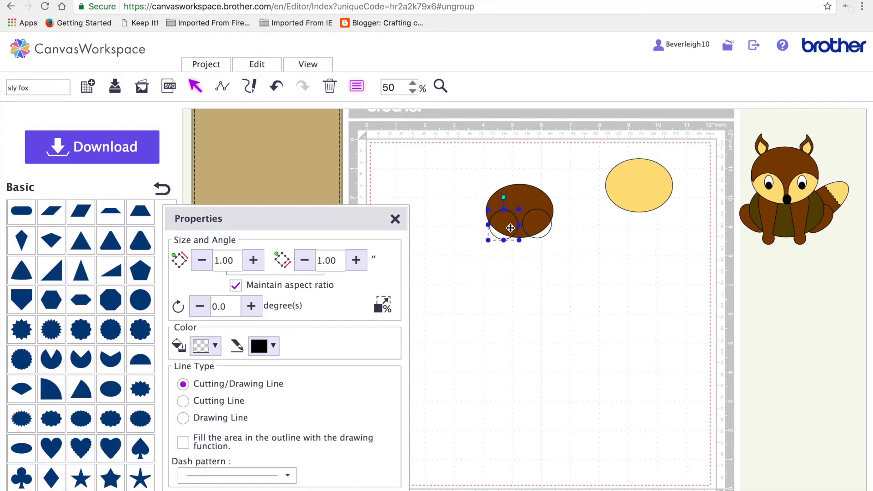
Align the two small circles along their top edges and group them.
left_click(535, 228)
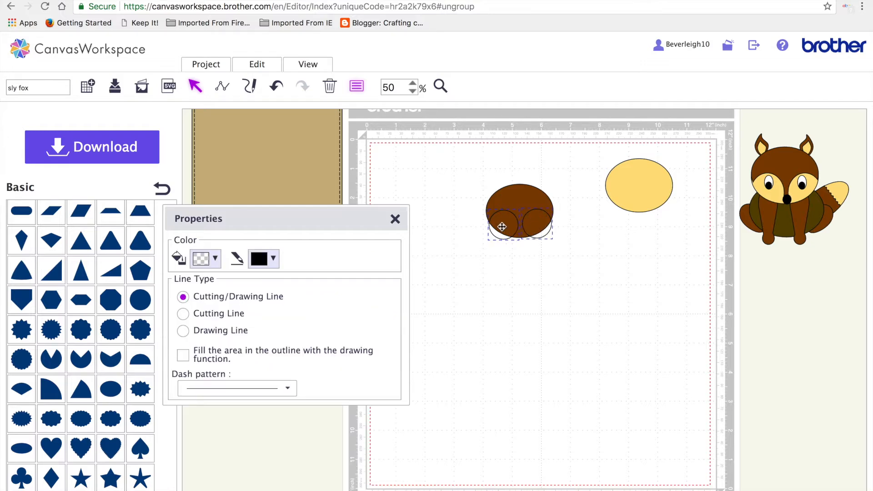
left_click(502, 227, "shift")
left_click(260, 67)
left_click(373, 205)
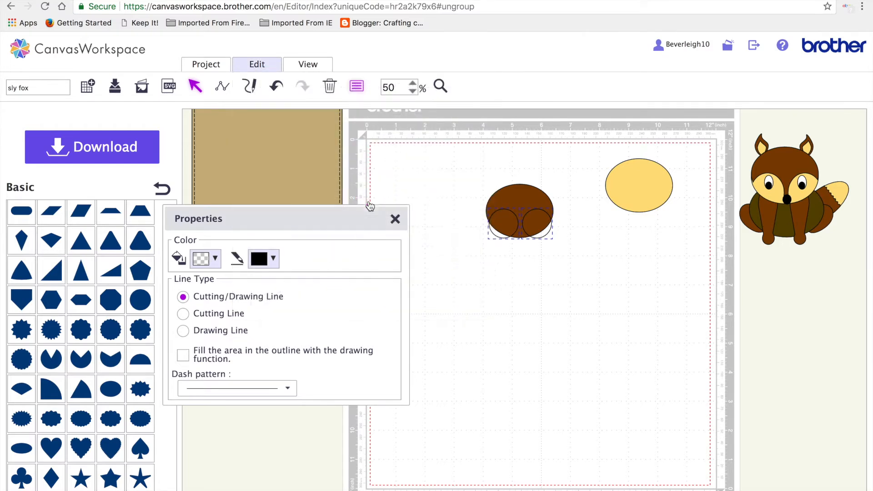
left_click(271, 69)
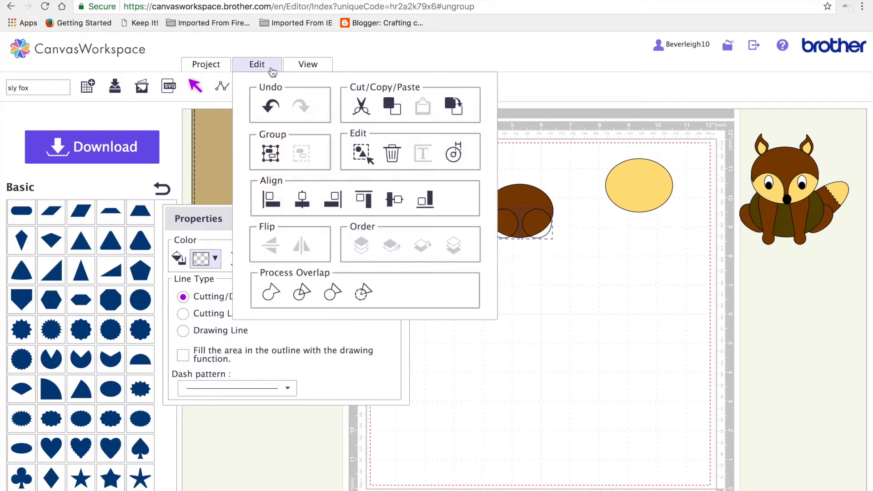
left_click(272, 154)
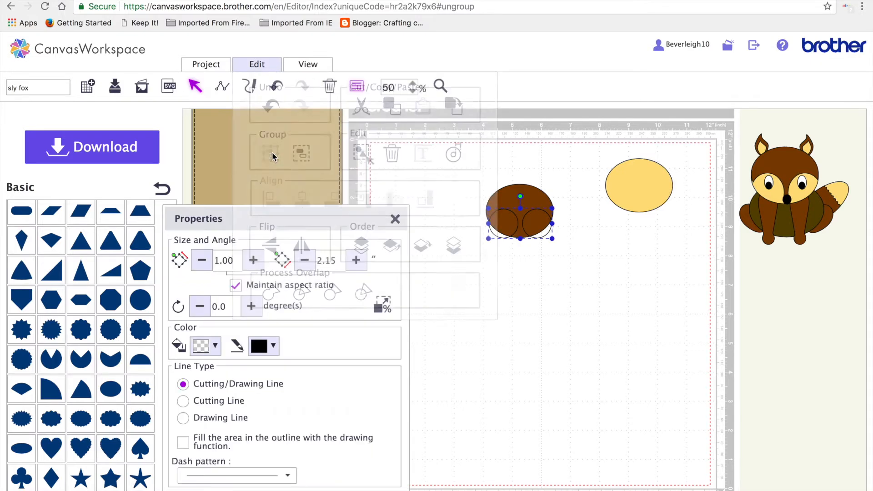
Center the grouped circles horizontally on the brown oval.
left_click_drag(476, 182, 568, 273)
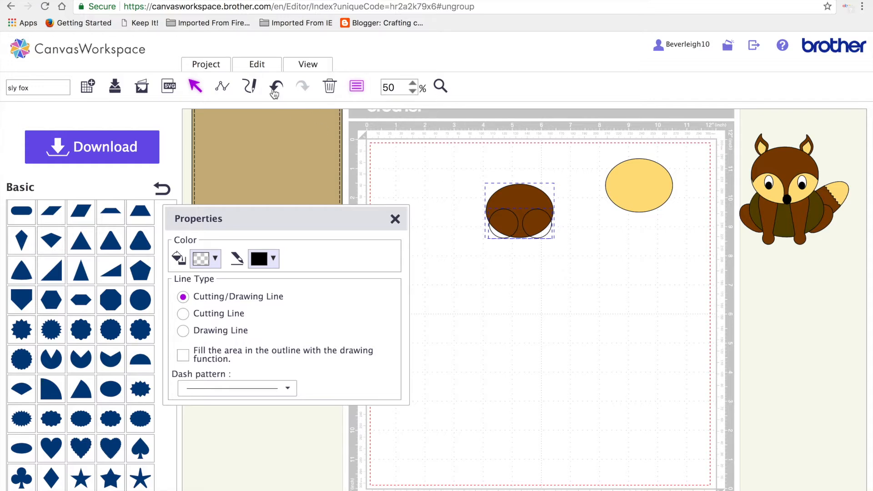
left_click(269, 66)
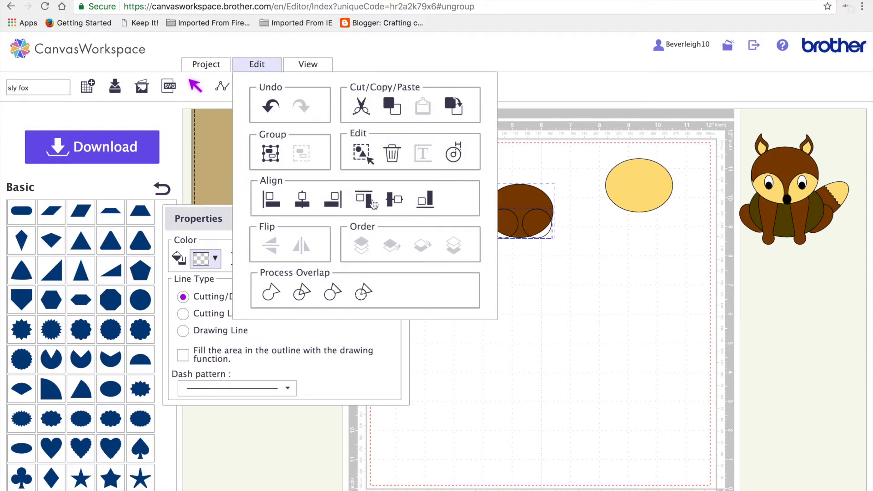
left_click(304, 200)
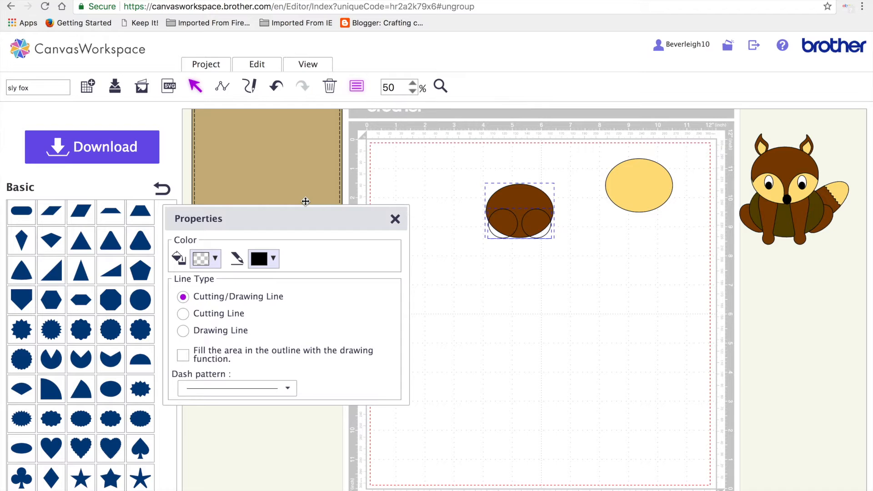
left_click(556, 287)
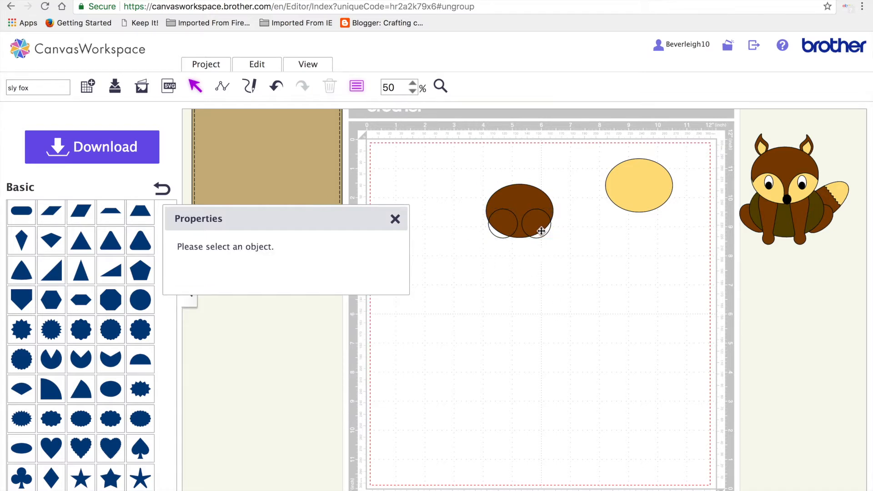
Move the grouped circles slightly lower over the brown oval's bottom edge and center them on the oval again.
left_click_drag(537, 227, 538, 231)
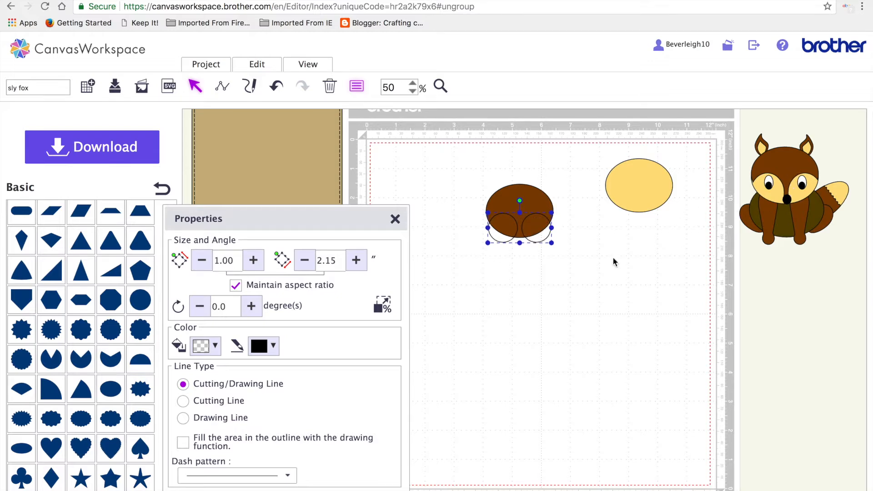
left_click_drag(567, 255, 483, 184)
left_click(251, 57)
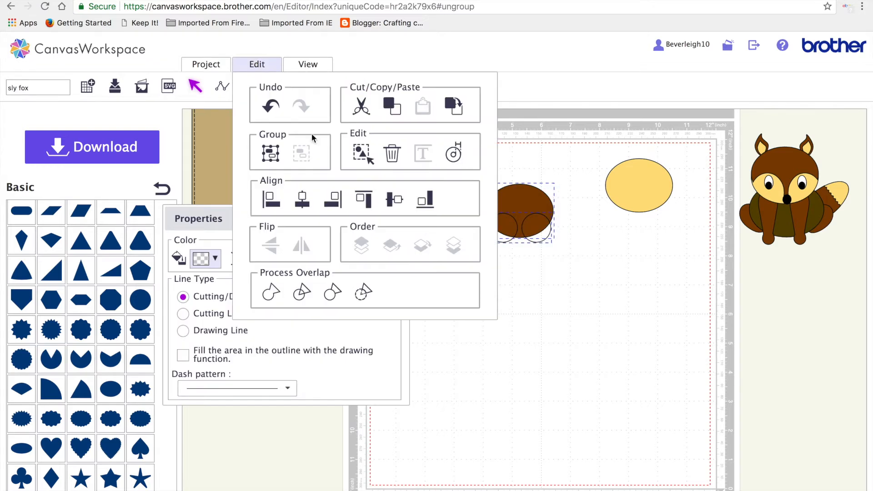
left_click(303, 201)
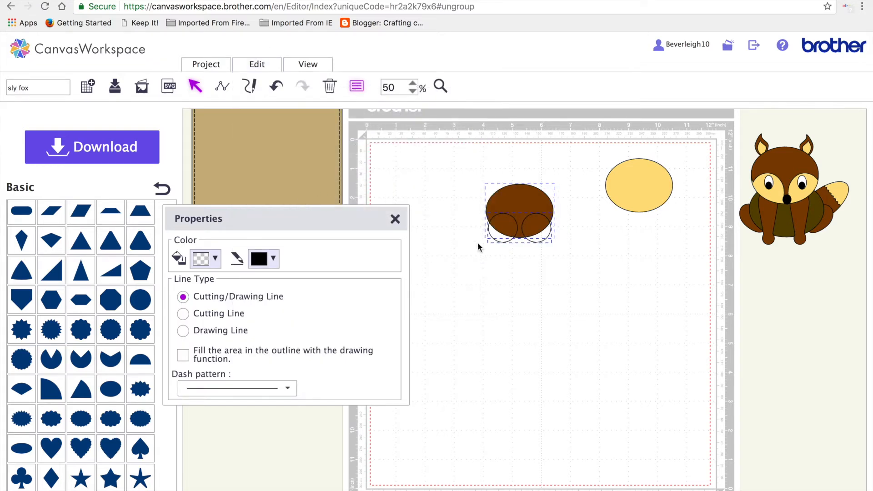
left_click(534, 279)
Subtract the two small circles from the brown oval with the overlap processing that removes the overlapping area.
left_click_drag(464, 167, 572, 288)
left_click(251, 67)
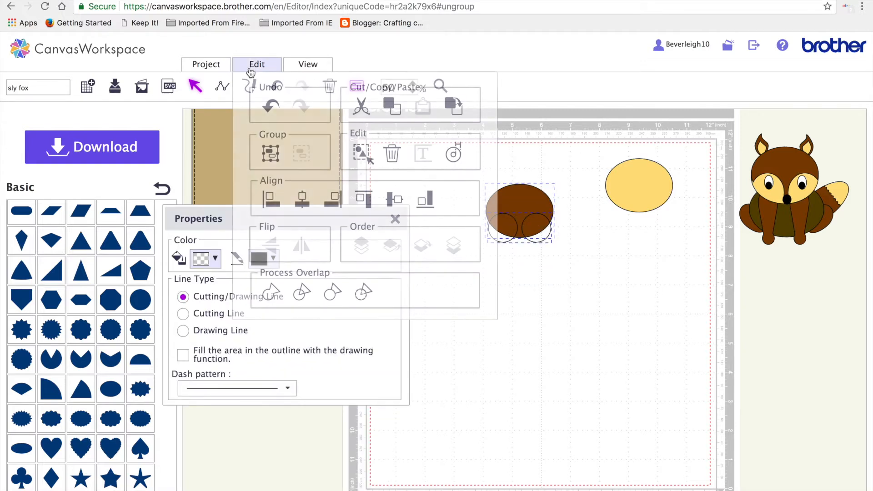
left_click(334, 294)
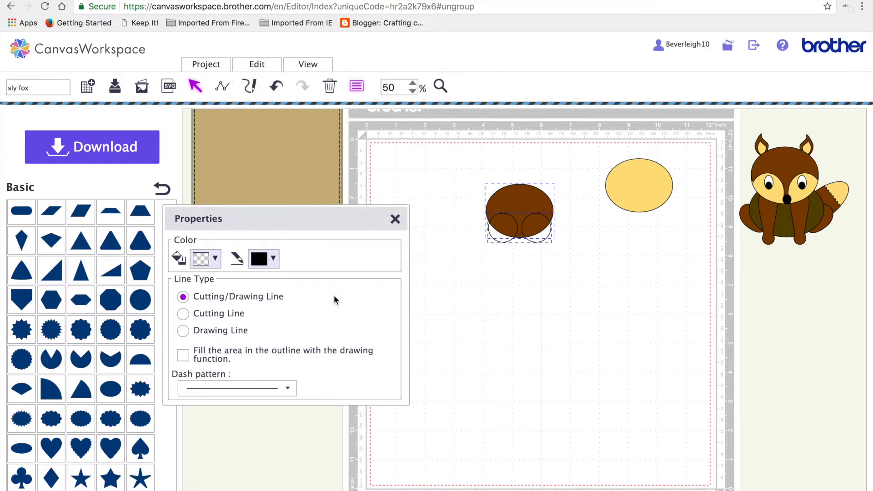
Move both leftover circles to the lower part of the mat and place the cut brown head over the pale yellow oval.
left_click_drag(510, 221, 590, 412)
left_click_drag(536, 226, 676, 406)
left_click_drag(523, 200, 641, 173)
left_click(546, 268)
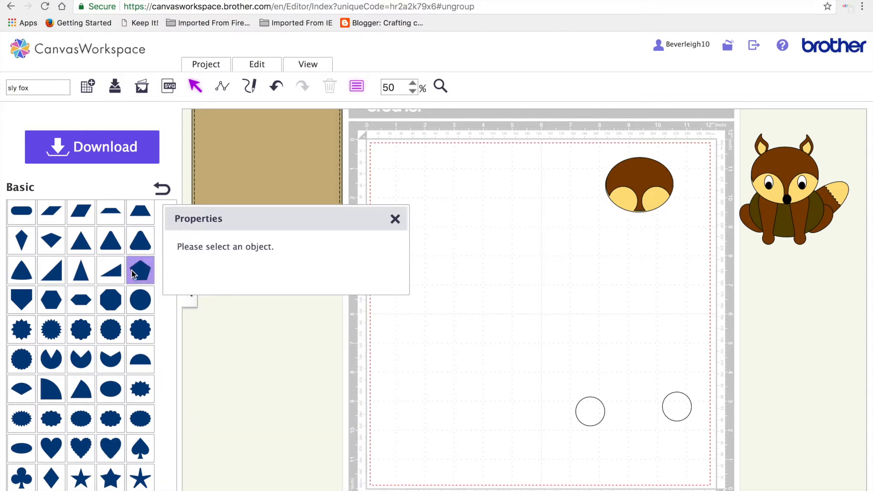
left_click(626, 196)
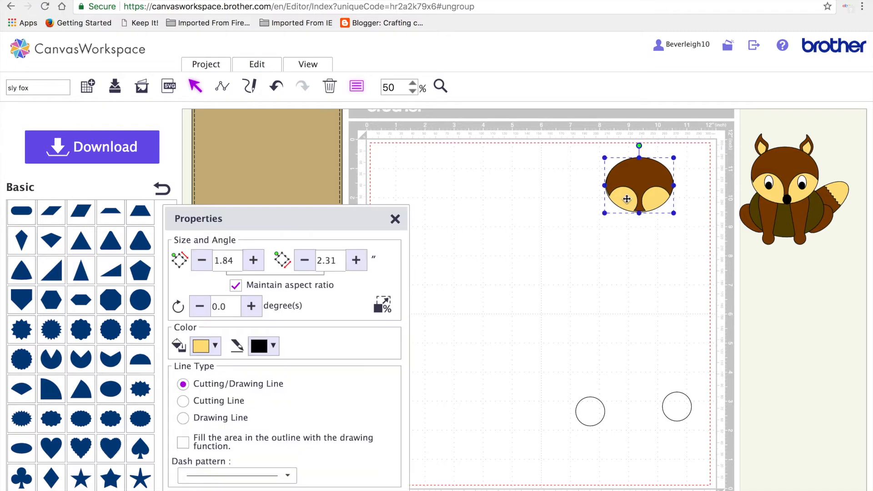
key("Delete")
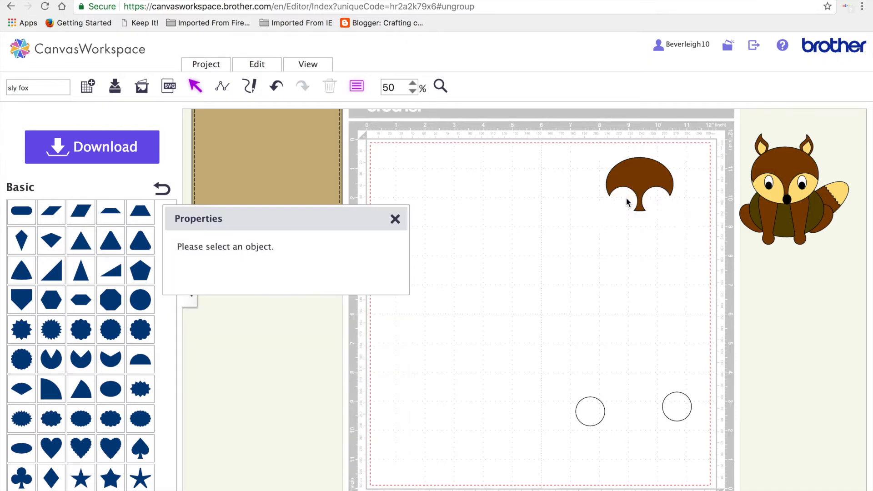
left_click(276, 86)
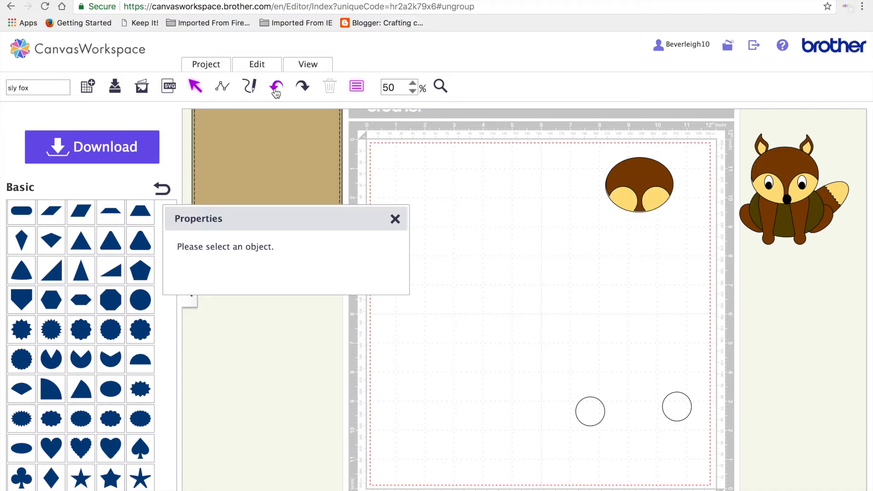
Duplicate the pale yellow oval behind the head and place the copy in the open area at the mat's upper left.
left_click(623, 200)
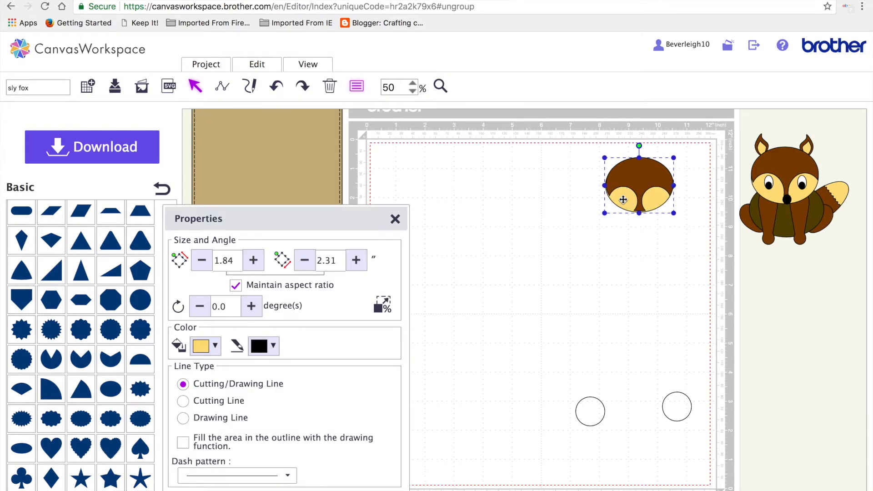
left_click(623, 200)
left_click_drag(642, 196, 473, 218)
Try to resize the yellow copy by its height of 1.92 inches and its width with the aspect ratio maintained.
left_click(235, 261)
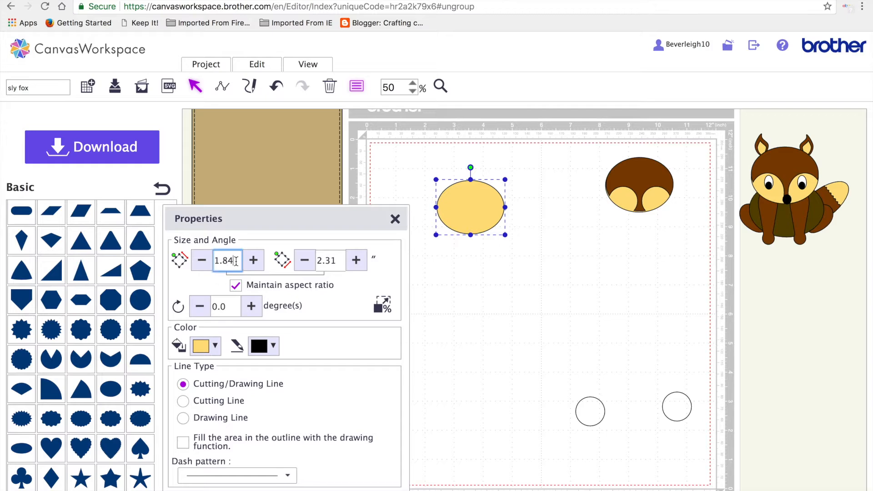
key("BackSpace")
key("BackSpace")
key("BackSpace")
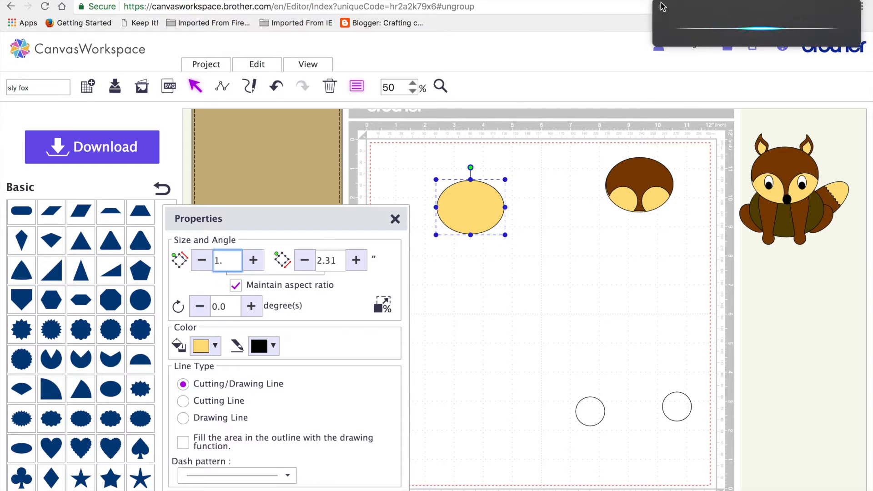
type(".9")
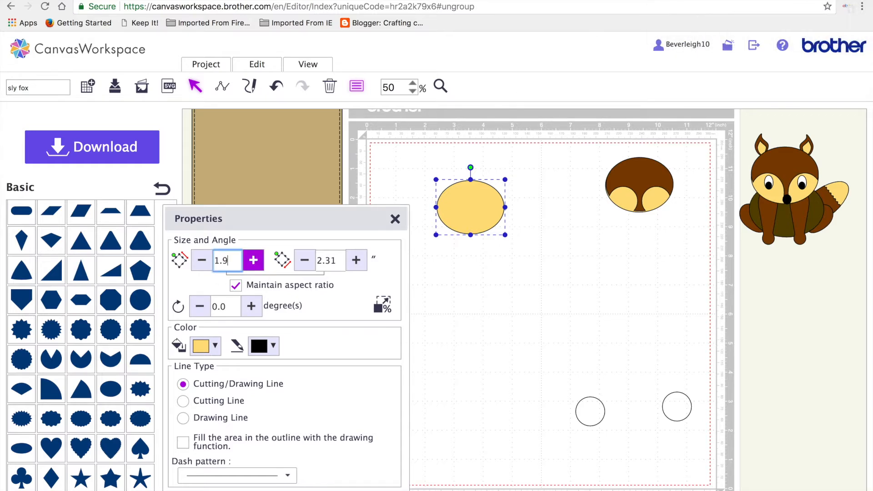
left_click(338, 259)
key("BackSpace")
type("4")
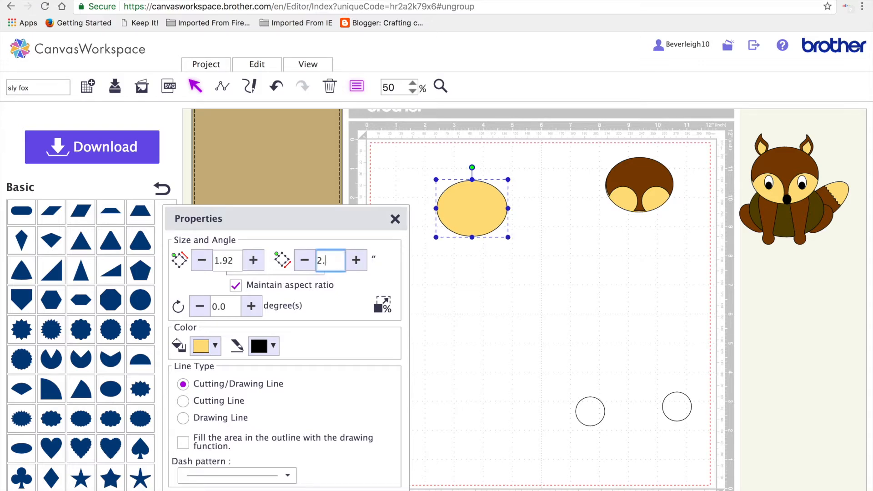
Turn off the maintained aspect ratio and set the yellow copy's size to 1.92 by 2.56 inches.
left_click(236, 287)
left_click(231, 260)
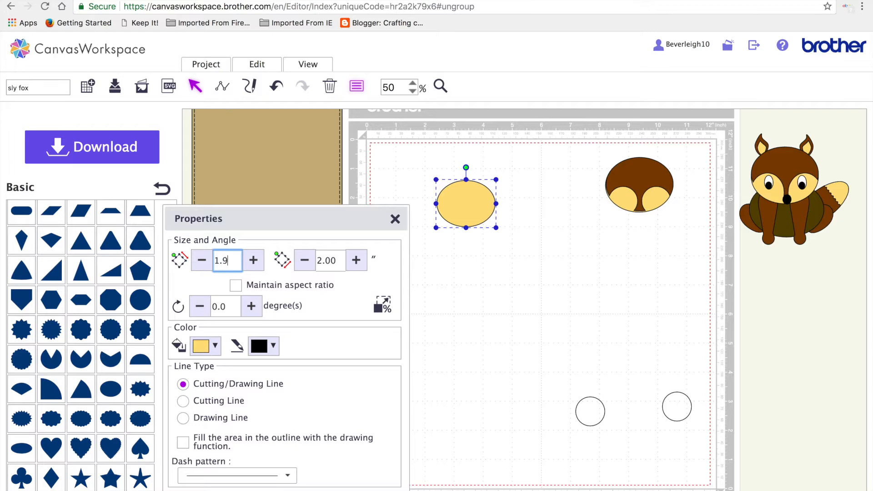
left_click(339, 260)
key("Return")
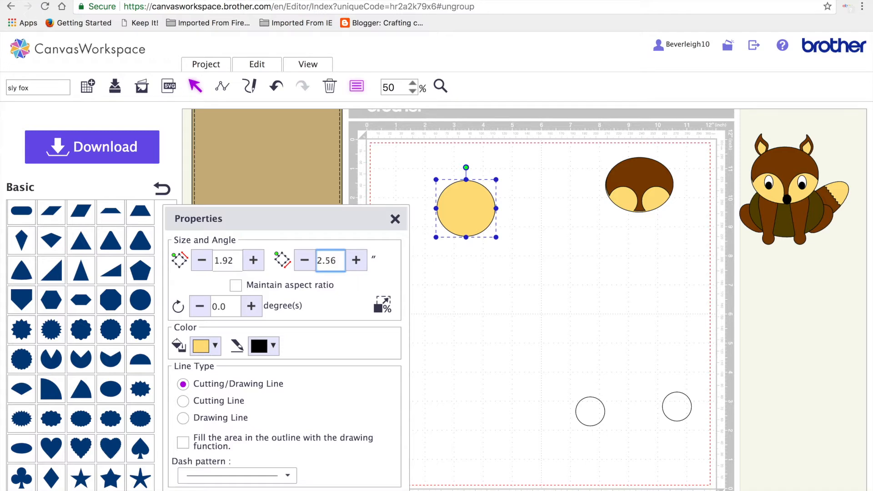
key("Return")
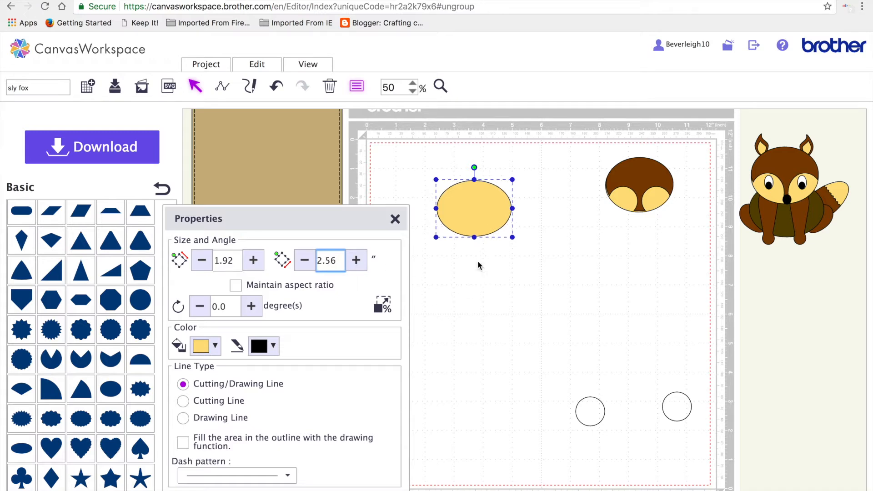
Fill the 2.56-inch-wide oval with the head's brown and place it overlapping the bottom of the fox's head.
left_click(216, 347)
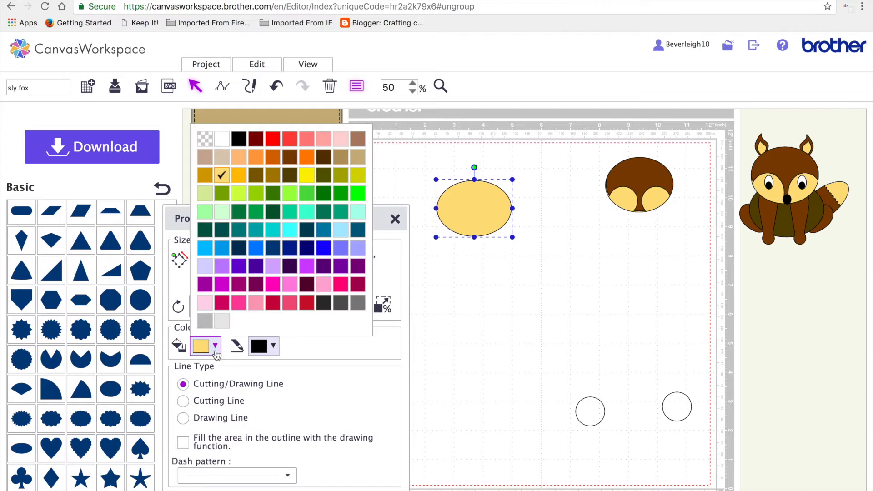
left_click(291, 162)
left_click_drag(481, 203, 650, 220)
Send the brown body oval to the back, behind the head pieces.
left_click(258, 65)
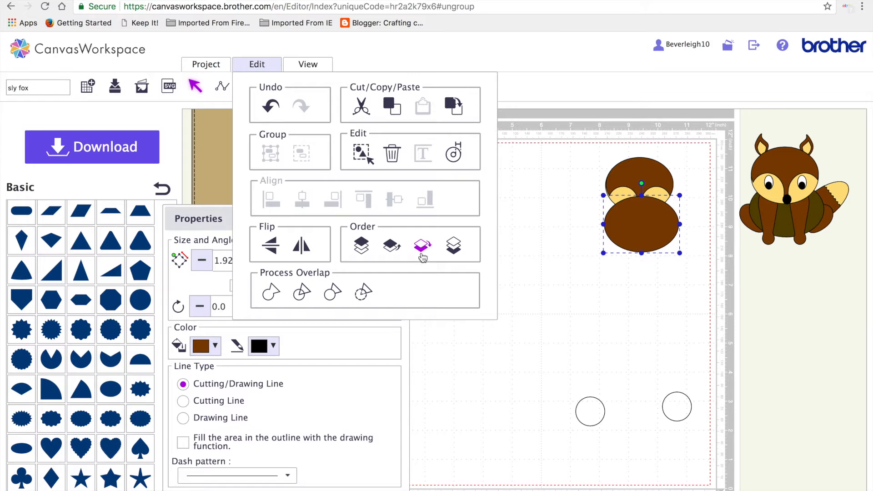
left_click(456, 249)
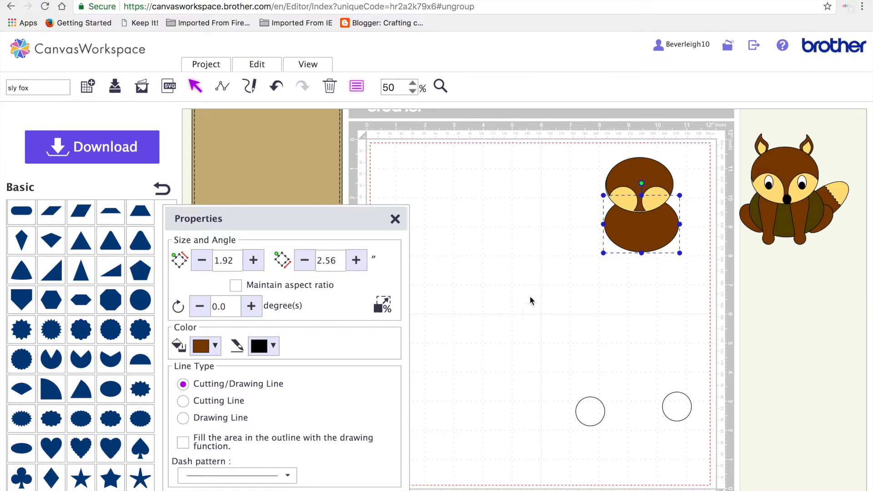
left_click(549, 264)
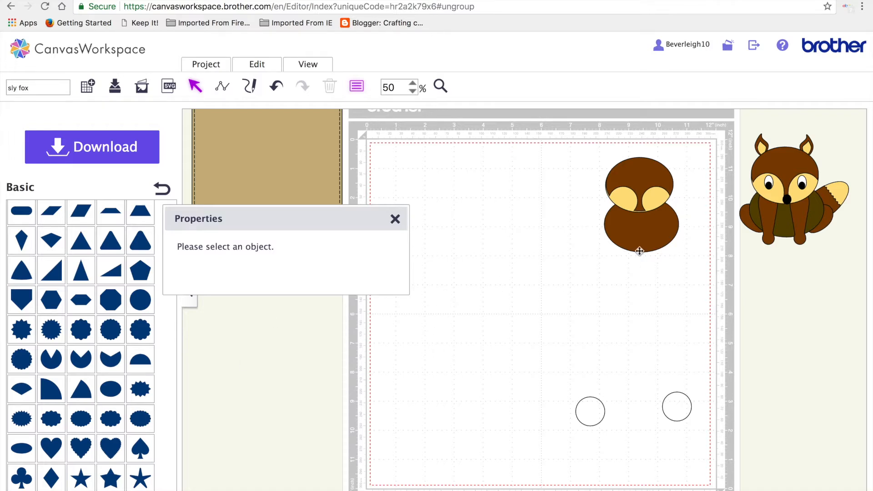
Duplicate the brown body oval, keeping the copy clear of the fox, and resize the copy to 0.97 by 2.20 inches.
left_click(649, 238)
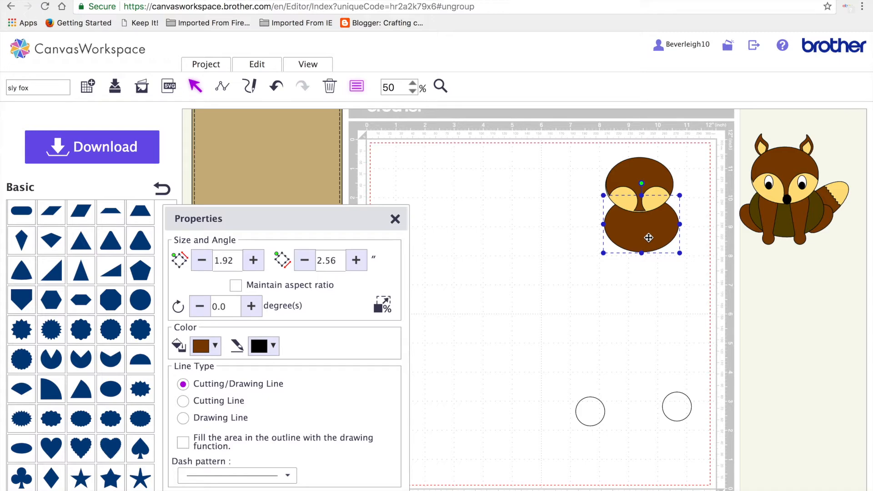
left_click_drag(657, 230, 494, 251)
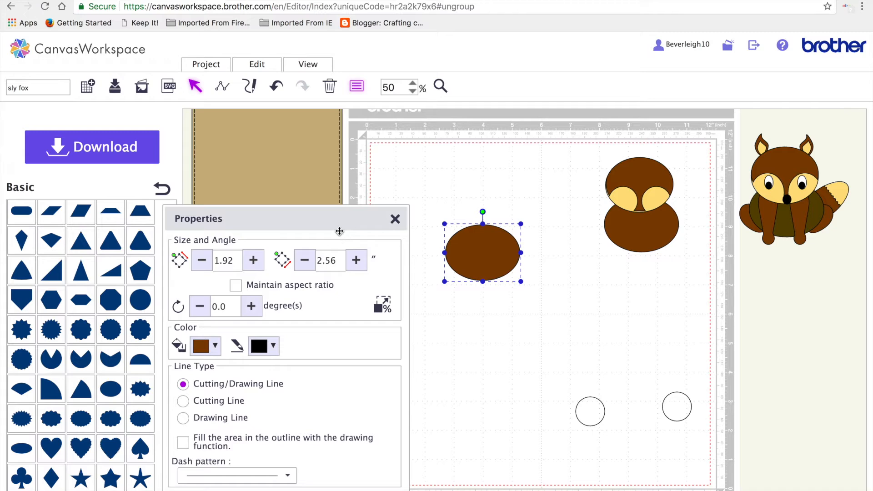
left_click(231, 260)
key("BackSpace")
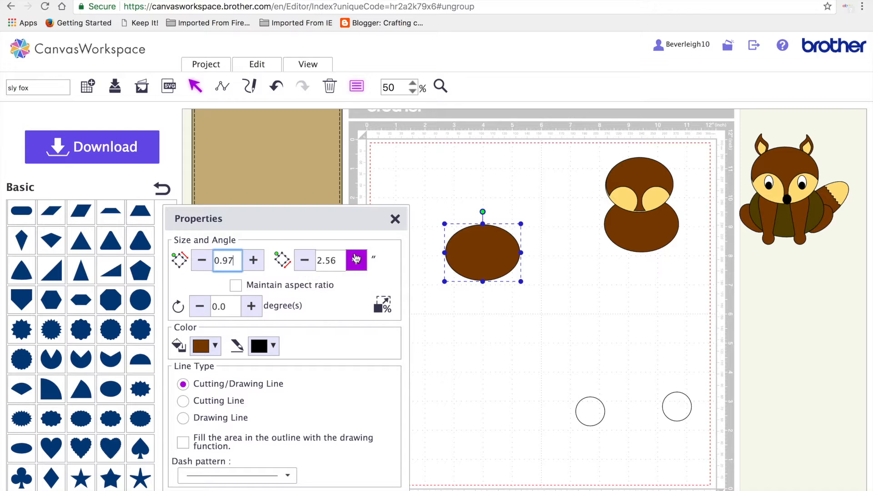
left_click(338, 260)
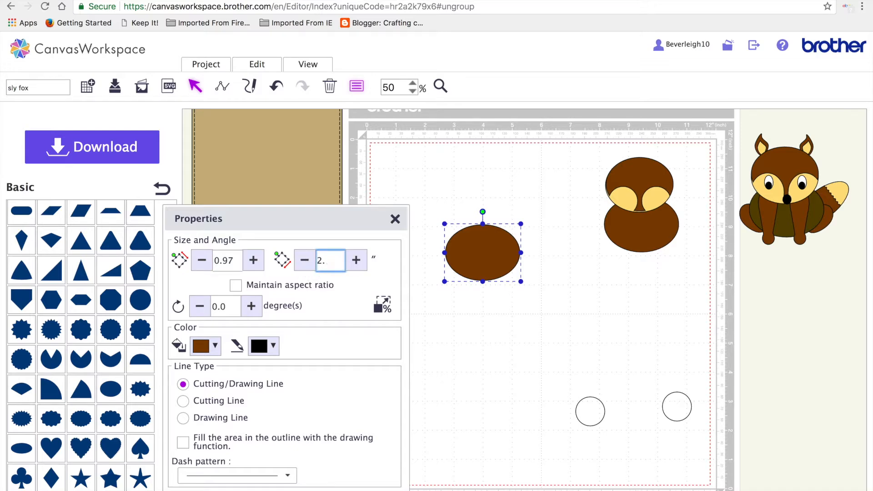
type("56")
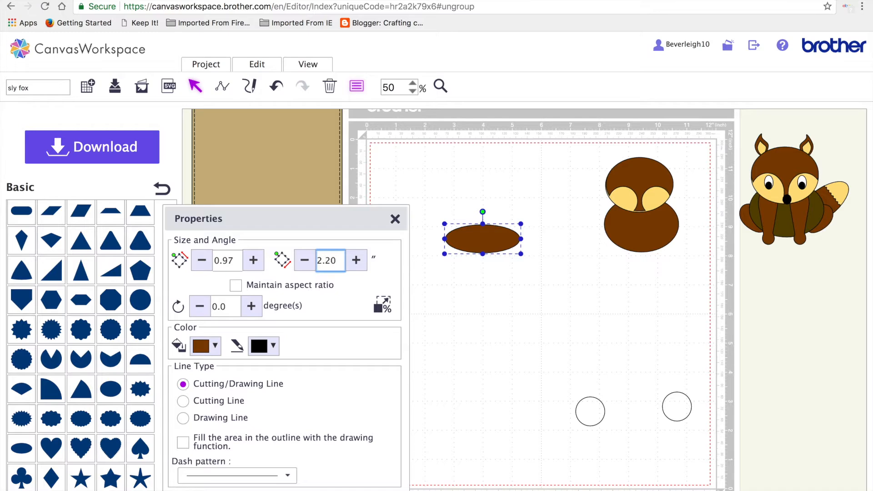
key("Return")
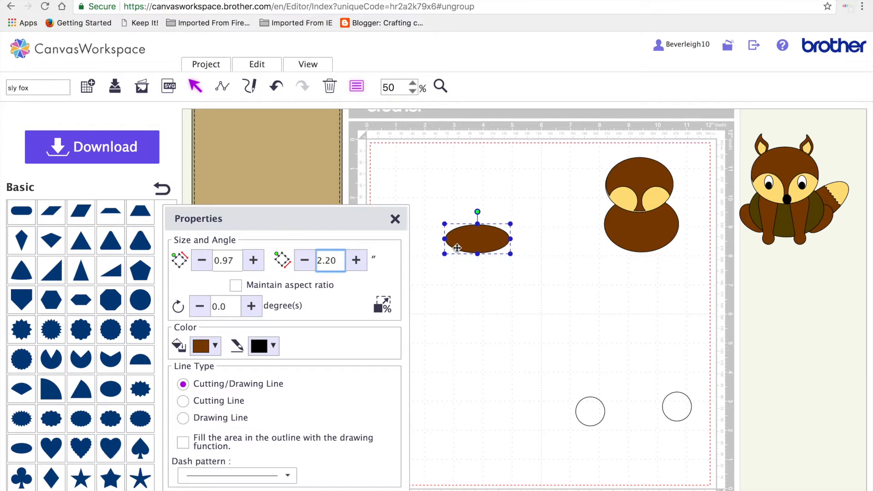
left_click(497, 327)
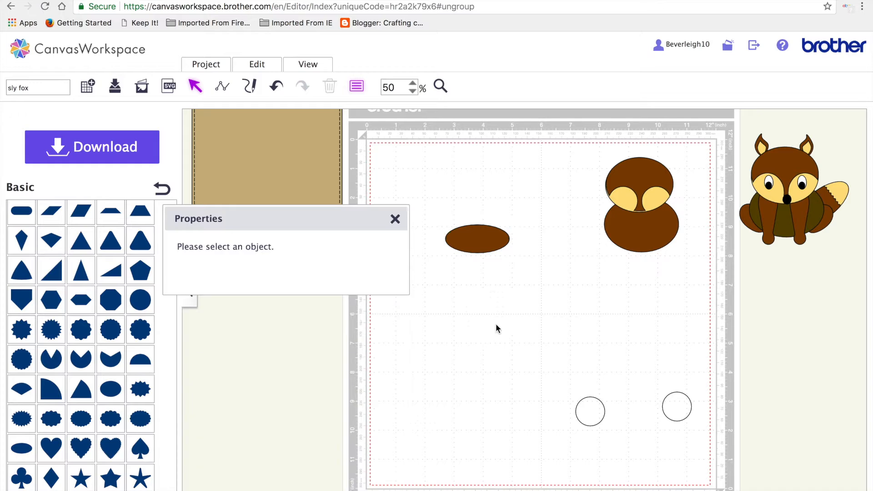
Duplicate the thin brown oval and place the copy directly below it.
left_click(479, 250)
key("ctrl+c")
key("ctrl+v")
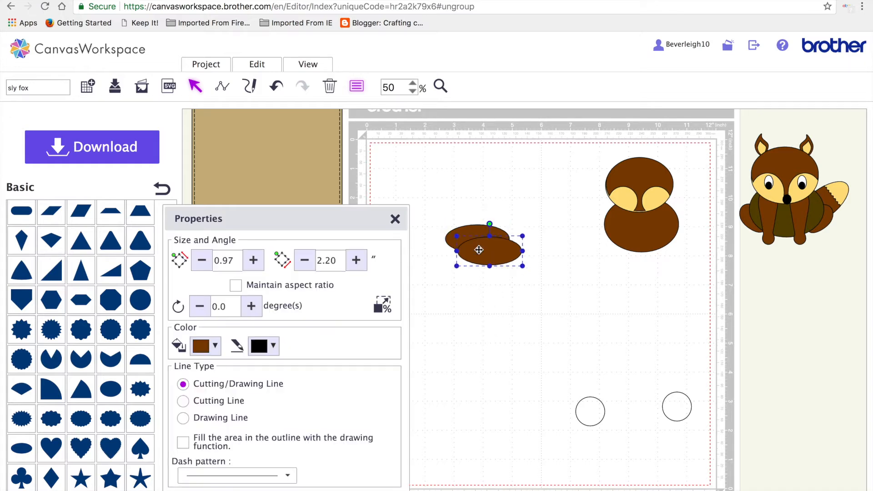
left_click_drag(476, 247, 469, 293)
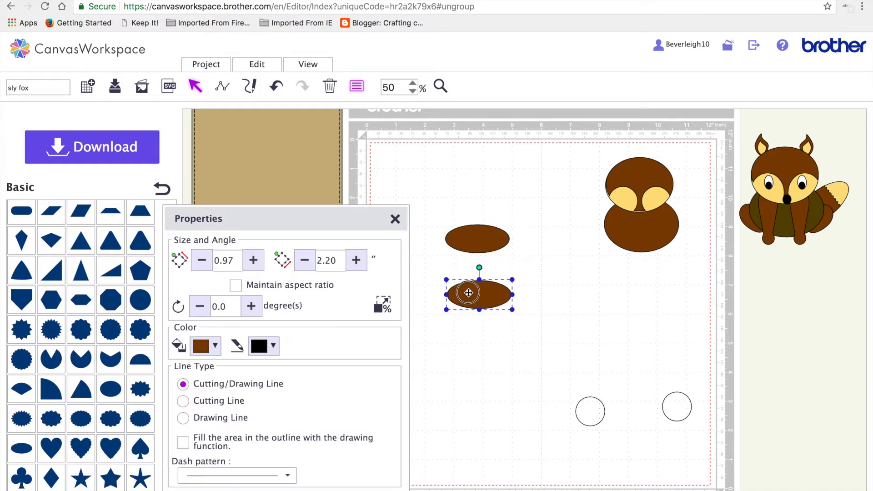
Fill the lower of the two thin brown ovals with the pale yellow used on the fox's face.
left_click(214, 347)
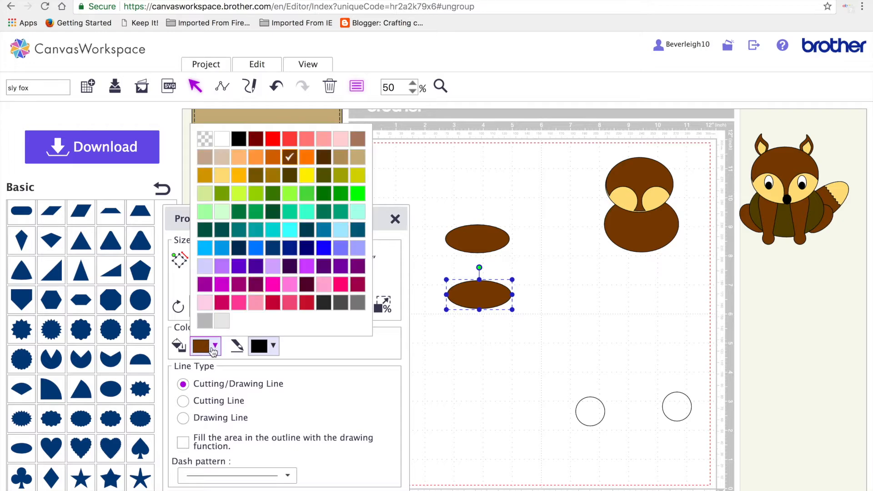
left_click(224, 174)
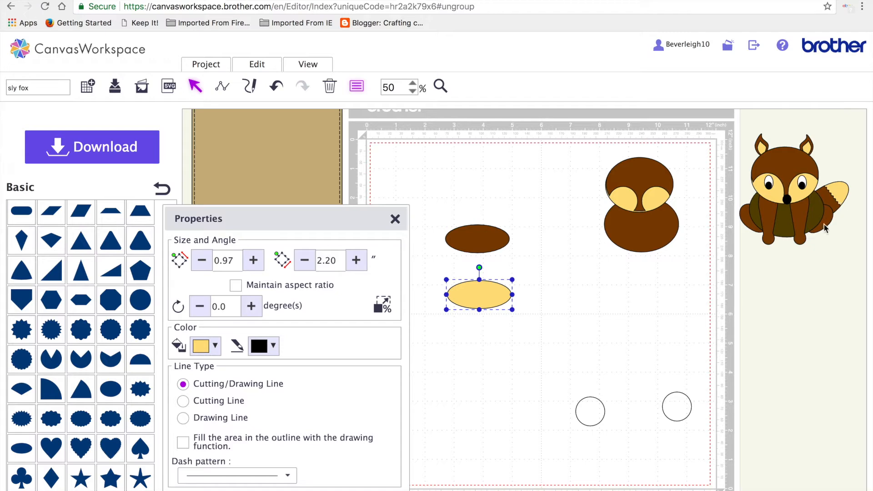
Add a wavy-edged square from the basic shapes and resize it to 1.00 by 1.00 inch.
scroll(79, 359, "up", 5)
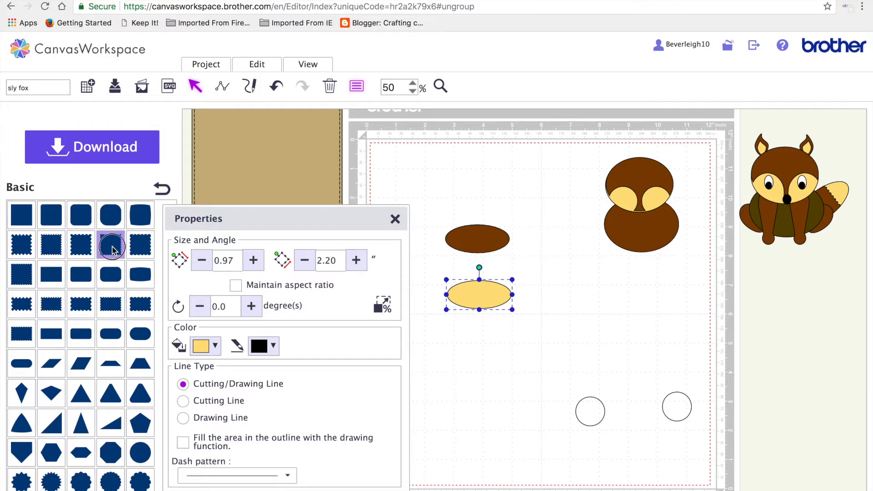
left_click(112, 248)
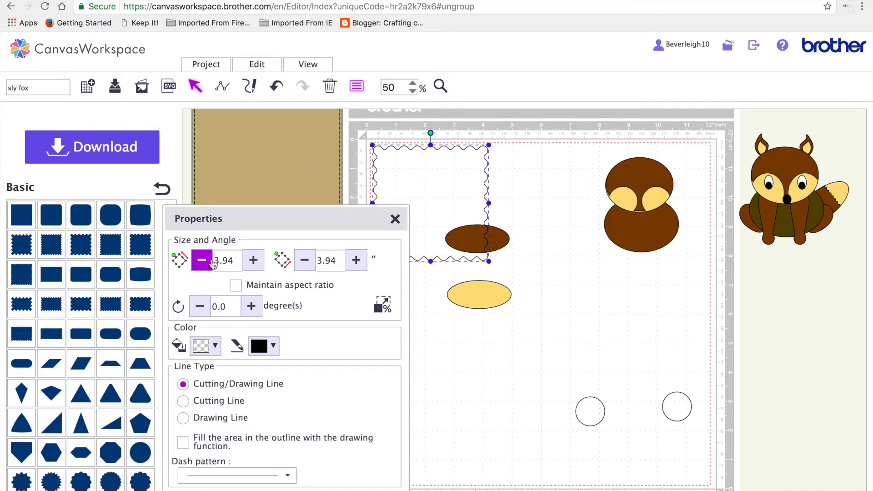
left_click(239, 260)
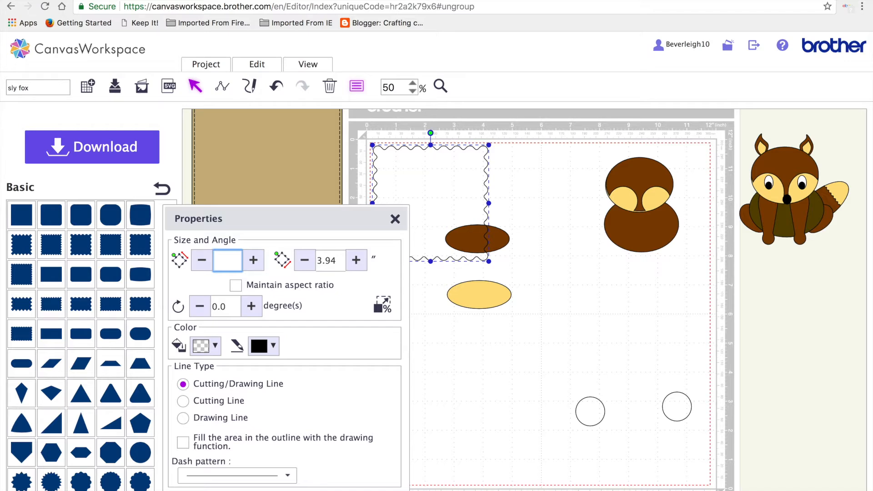
left_click_drag(335, 260, 305, 260)
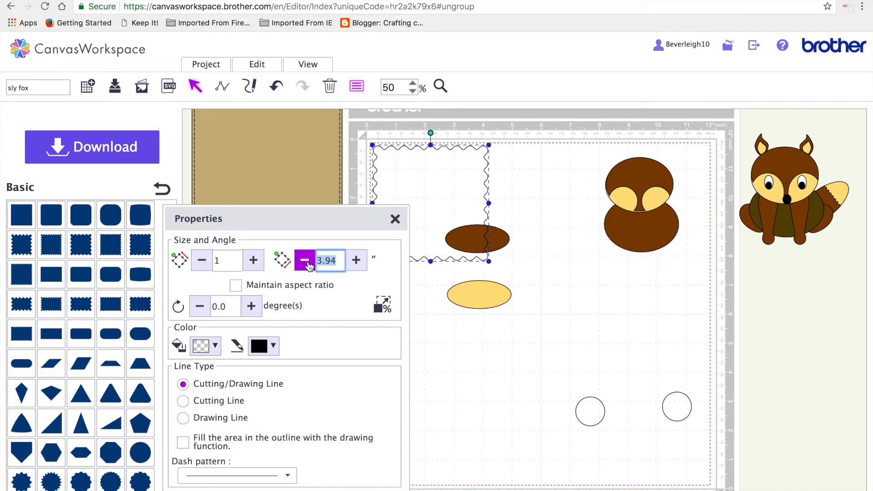
type("1")
key("Return")
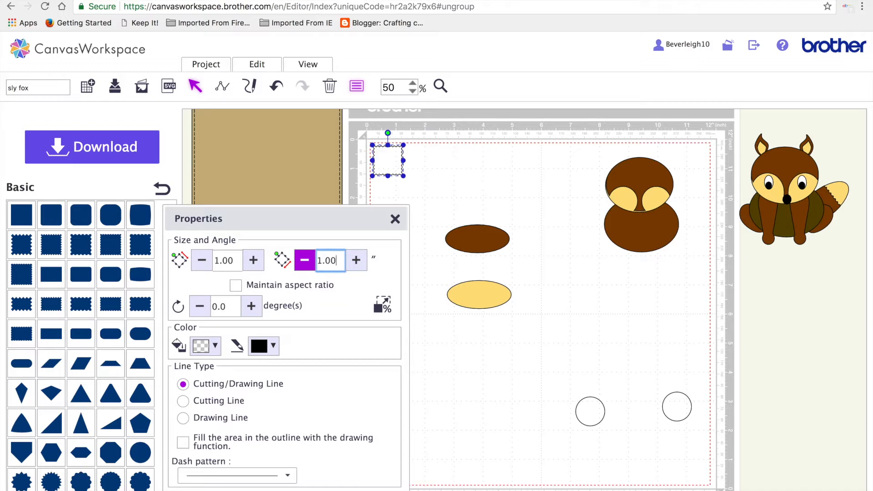
Subtract the wavy-edged square from the right end of the thin brown oval, and move the square to the empty lower area.
mouse_move(385, 162)
left_mouse_down()
mouse_move(553, 241)
mouse_move(501, 240)
left_mouse_up()
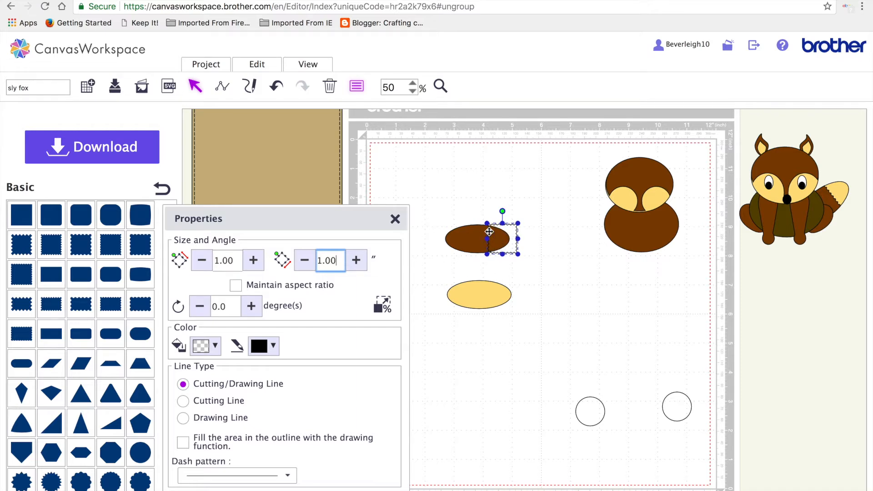
mouse_move(445, 207)
left_mouse_down()
mouse_move(477, 211)
mouse_move(530, 260)
left_mouse_up()
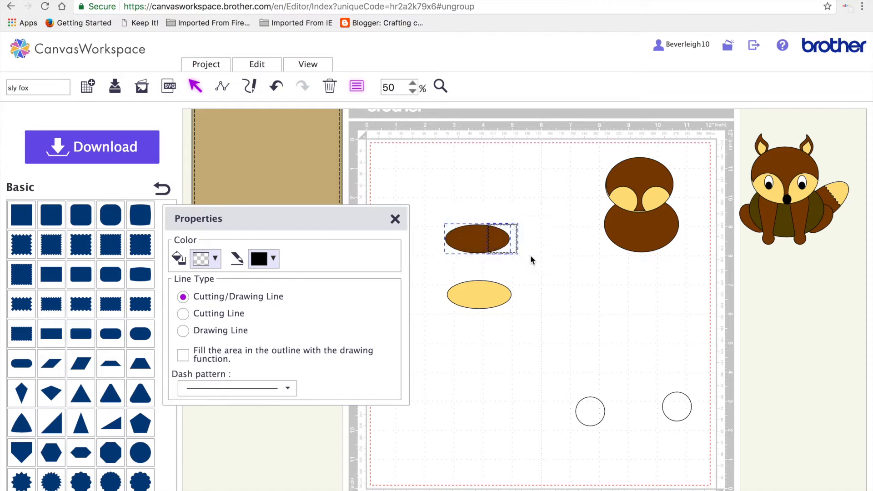
left_click(267, 66)
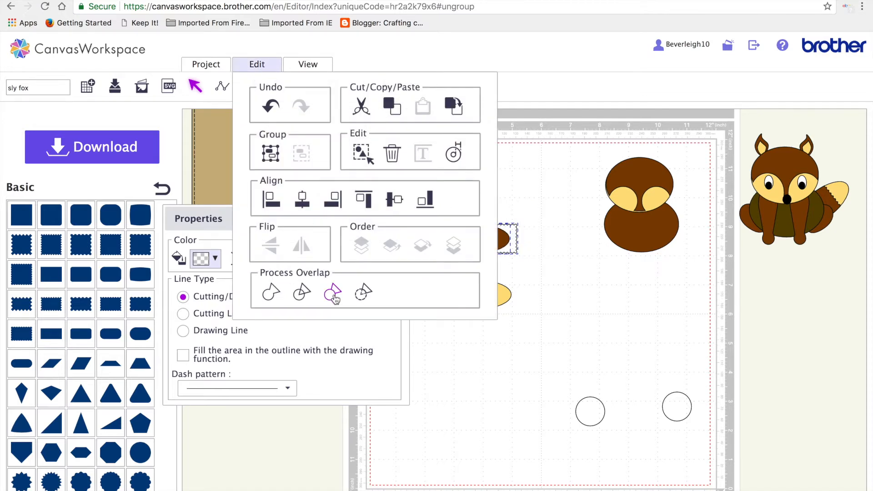
left_click(333, 294)
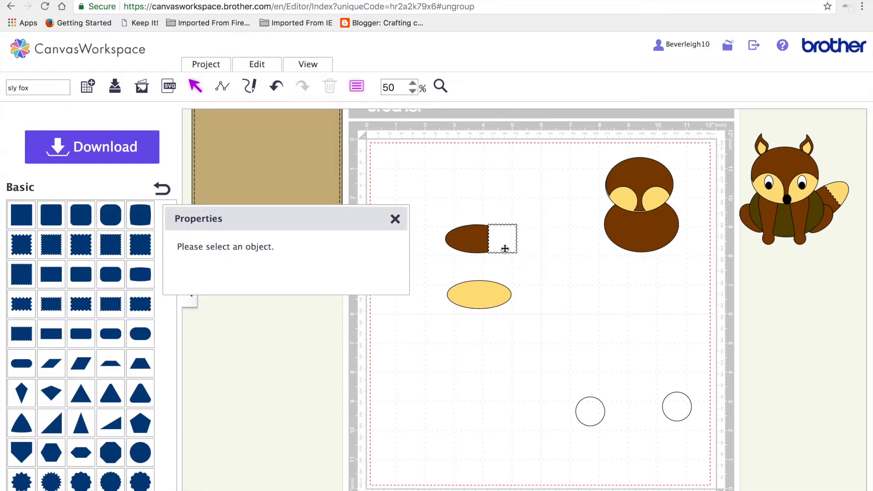
left_click(511, 247)
left_click_drag(512, 247, 532, 431)
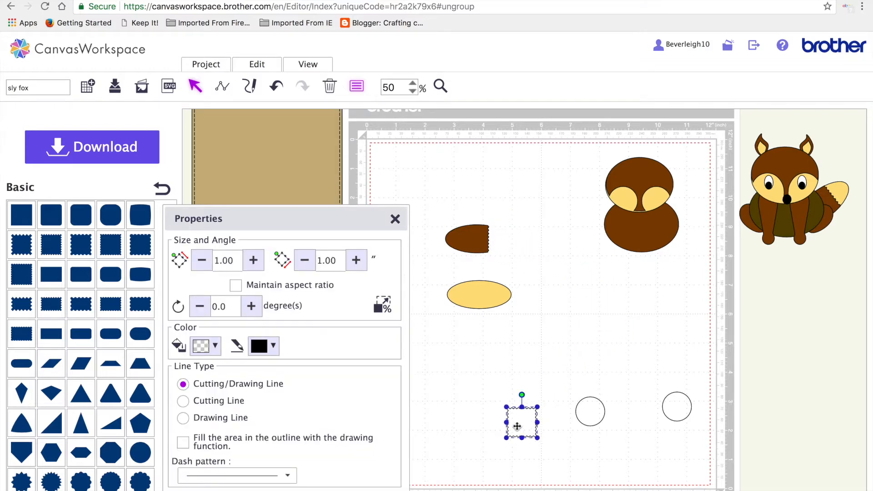
Place the pale yellow oval beneath the cut brown piece and align the two by their vertical middles and left edges.
left_click_drag(468, 296, 470, 241)
left_click_drag(439, 190, 530, 272)
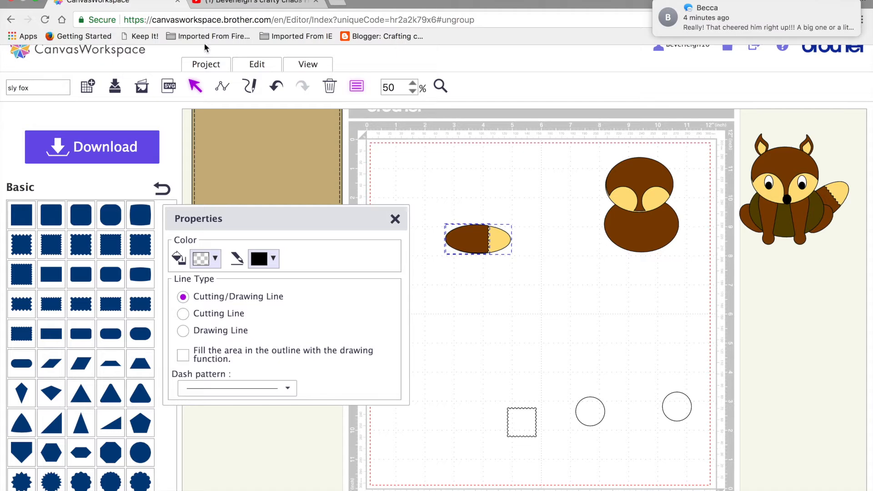
left_click(258, 66)
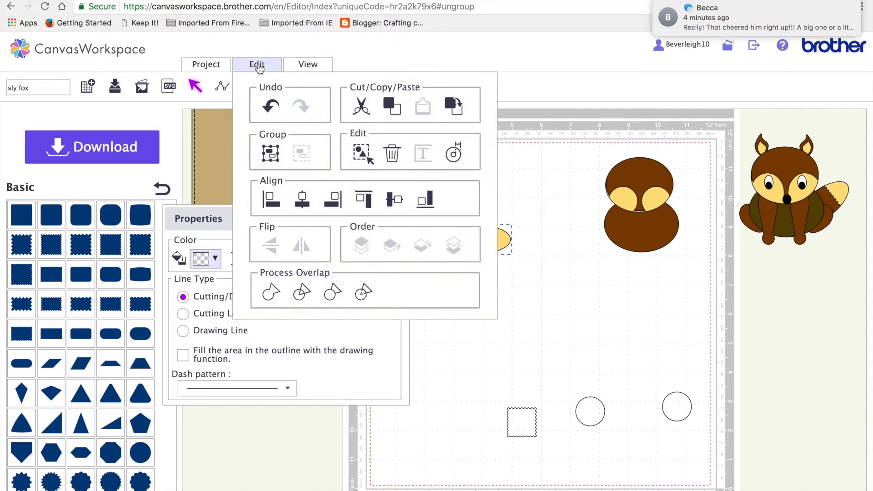
left_click(302, 200)
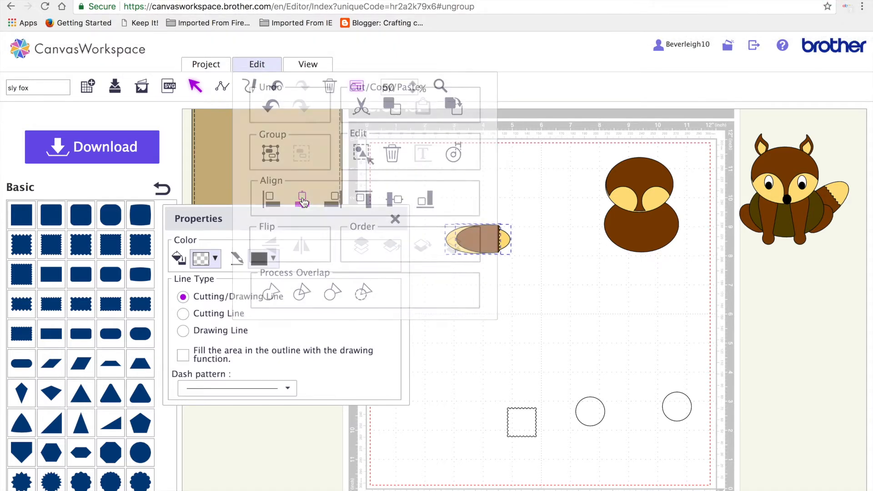
left_click(258, 64)
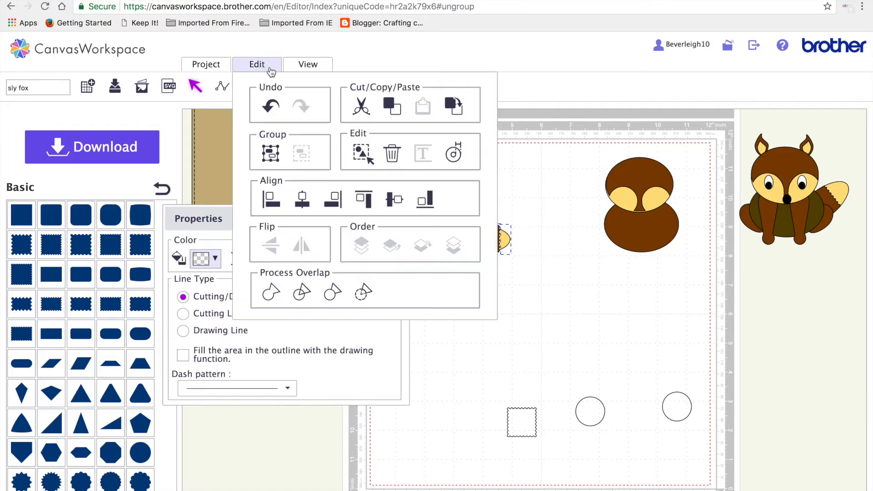
left_click(395, 200)
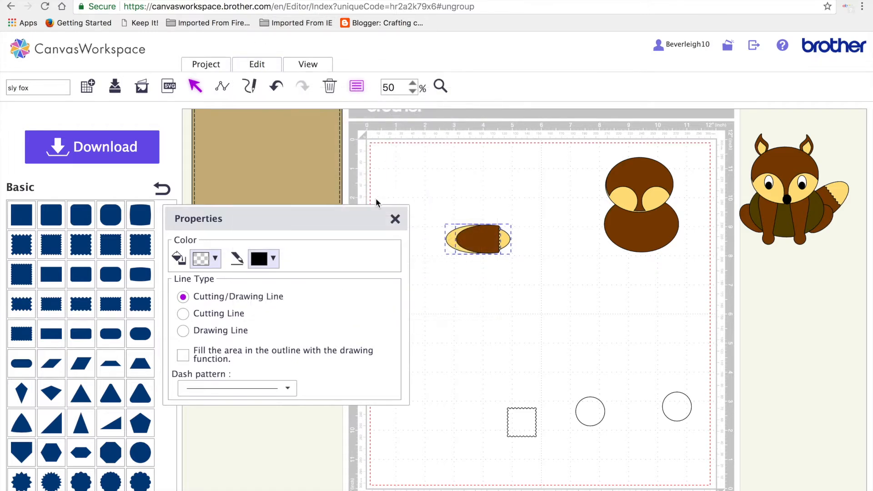
left_click(259, 64)
left_click(270, 199)
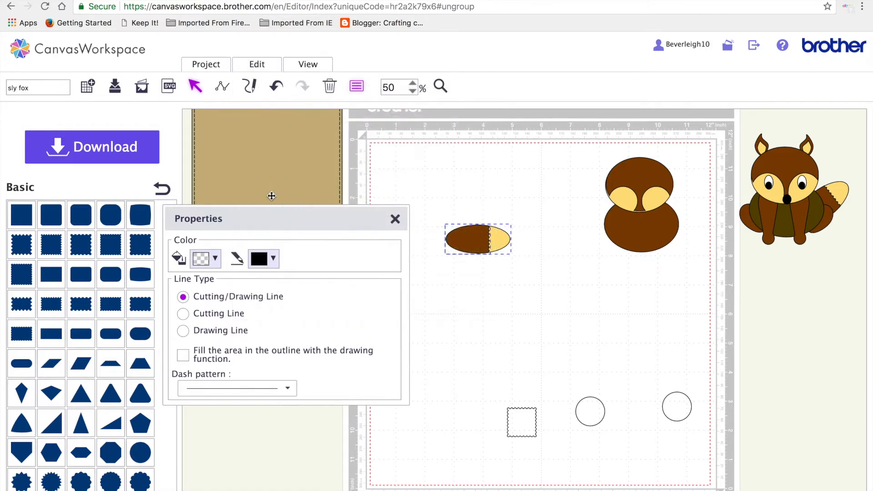
left_click(458, 280)
left_click(476, 243)
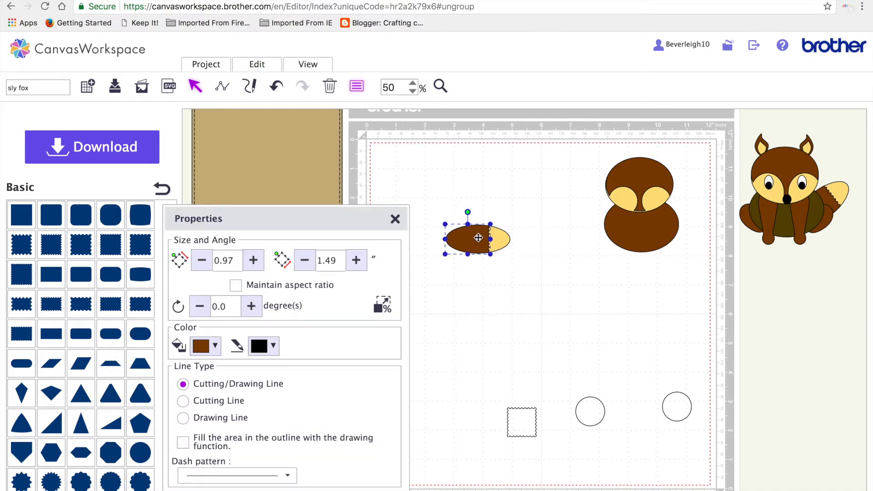
left_click(276, 86)
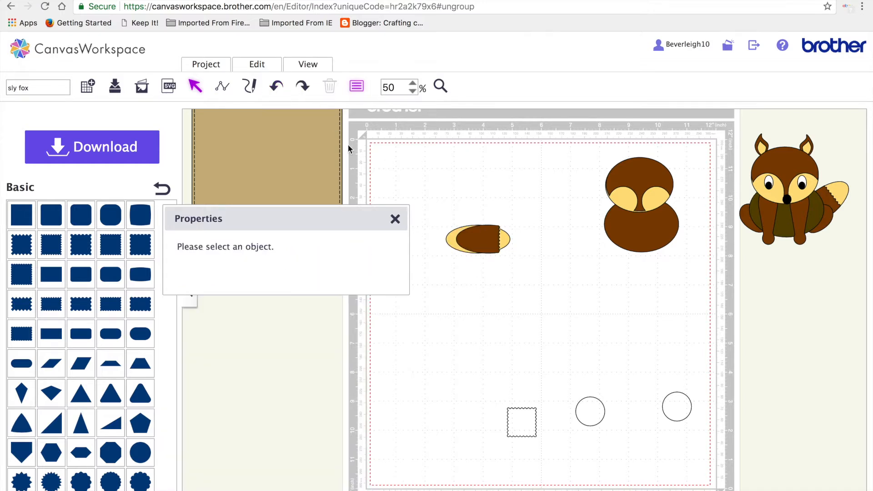
left_click(303, 86)
Group the brown and pale yellow tail pieces.
left_click_drag(425, 209, 541, 285)
left_click(262, 67)
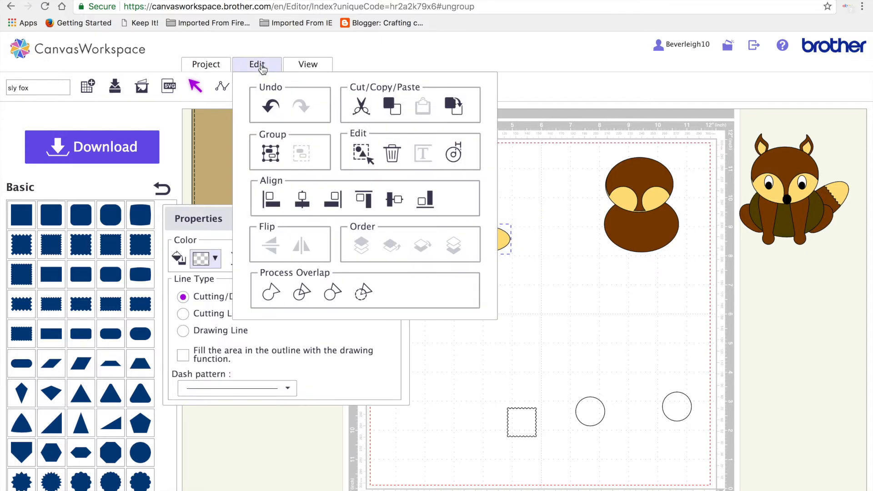
left_click(270, 154)
Place the tail at the right side of the fox's body, rotated to 325.3 degrees, and send it to the back.
left_click_drag(487, 238, 663, 202)
left_click_drag(689, 232, 678, 220)
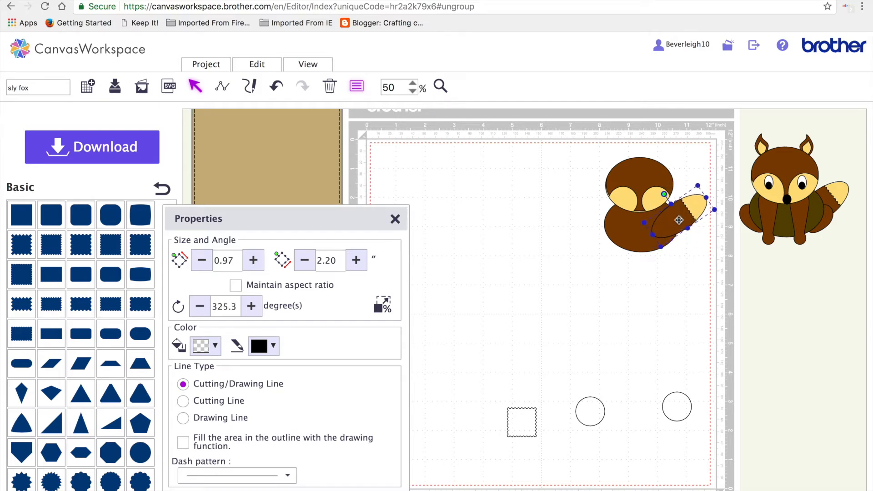
left_click(275, 64)
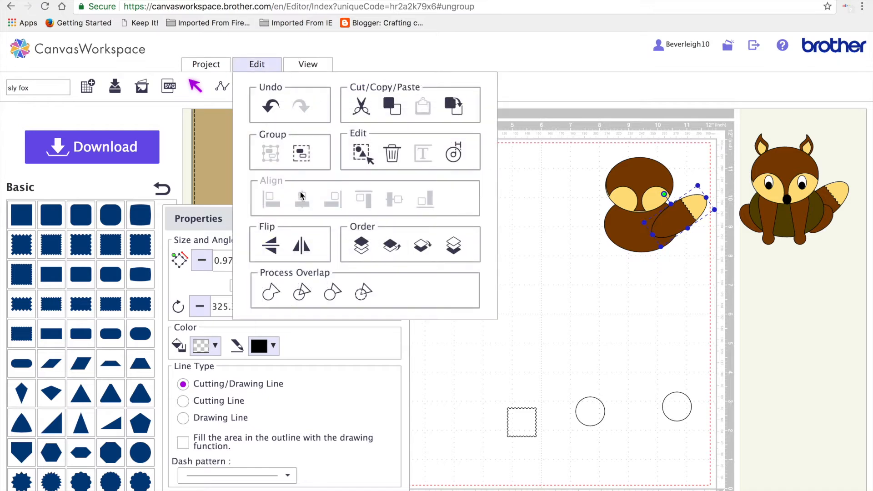
left_click(454, 251)
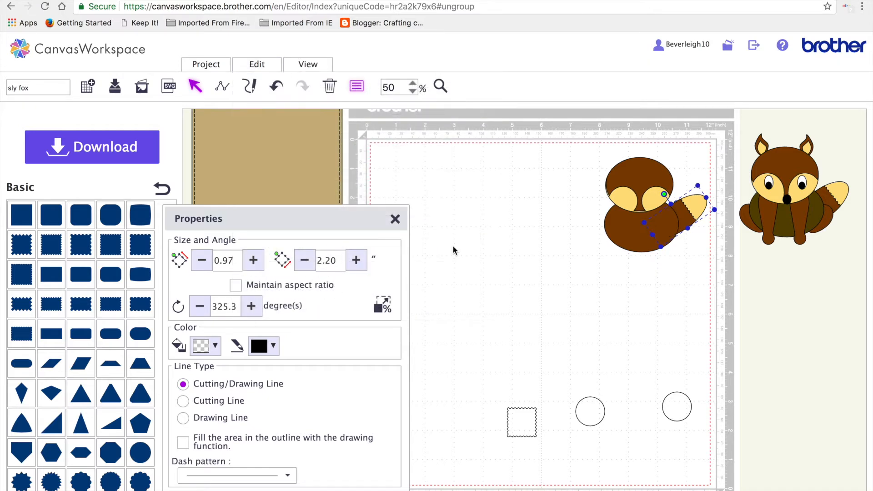
Ungroup the two tail pieces.
left_click(268, 67)
left_click(304, 156)
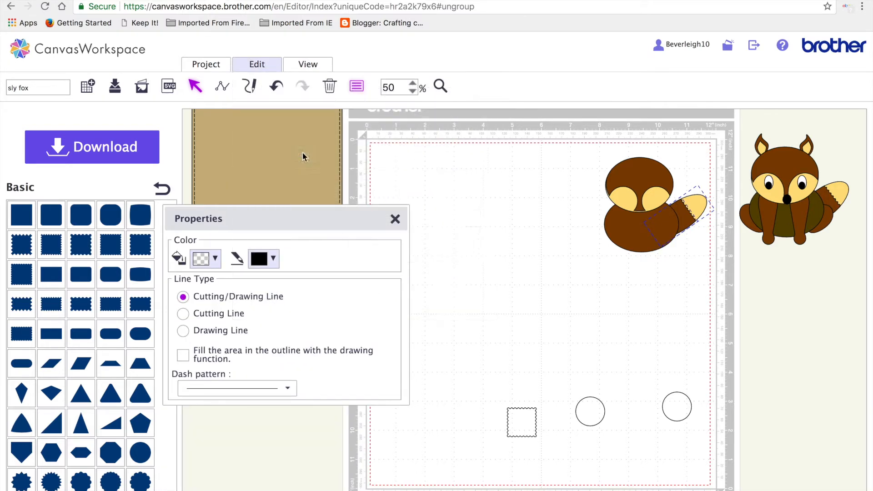
left_click(593, 281)
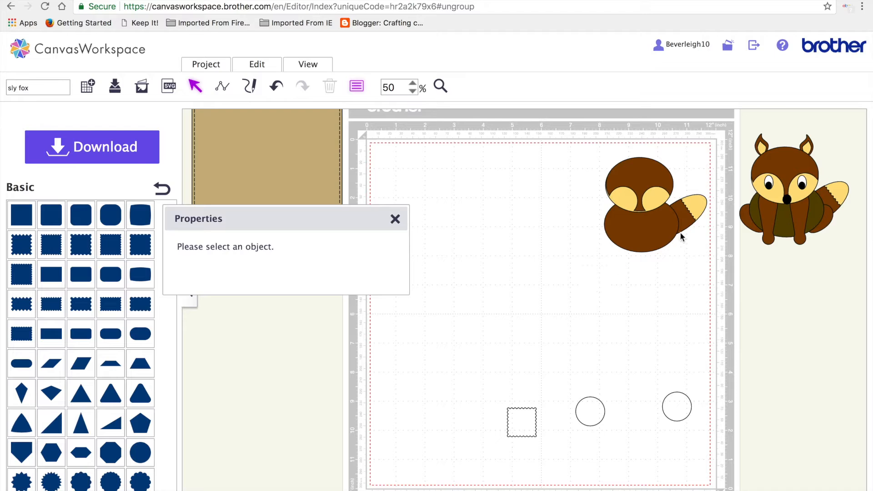
left_click(641, 178)
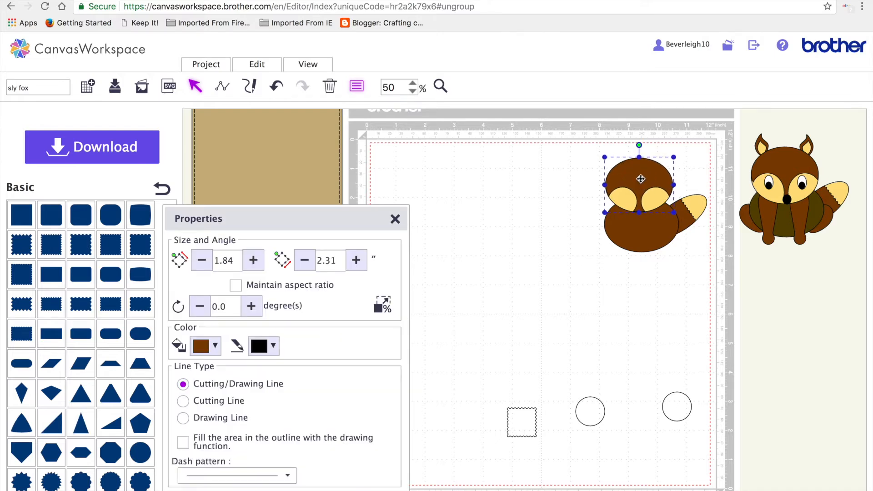
left_click(593, 324)
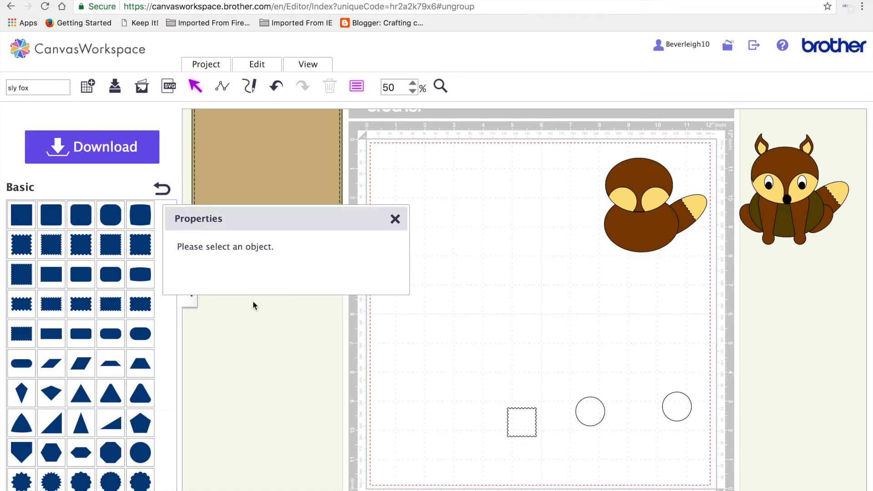
Add the rounded shape that tapers downward from the basic shapes and place it in the empty area left of the fox.
scroll(95, 392, "down", 6)
scroll(96, 393, "down", 3)
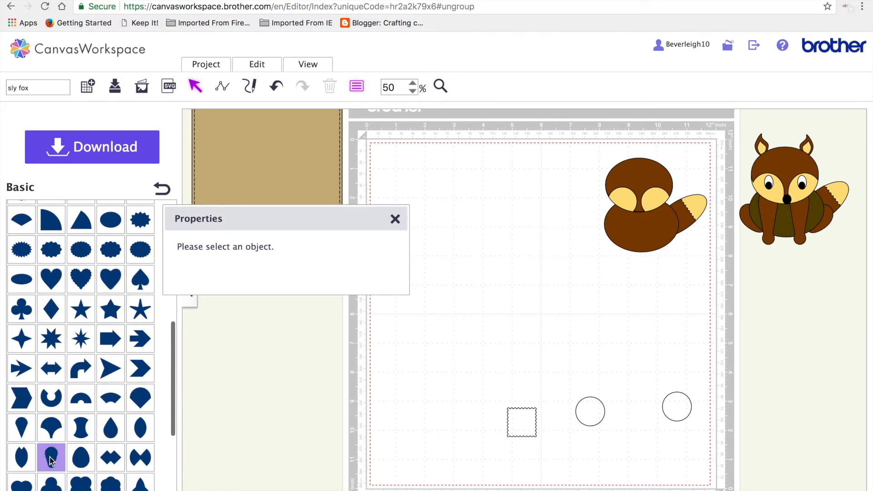
left_click(51, 457)
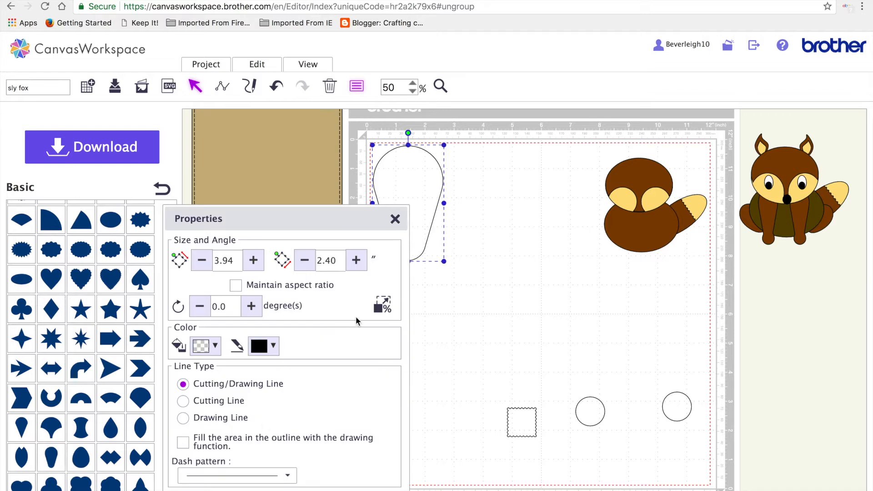
left_click_drag(429, 203, 498, 248)
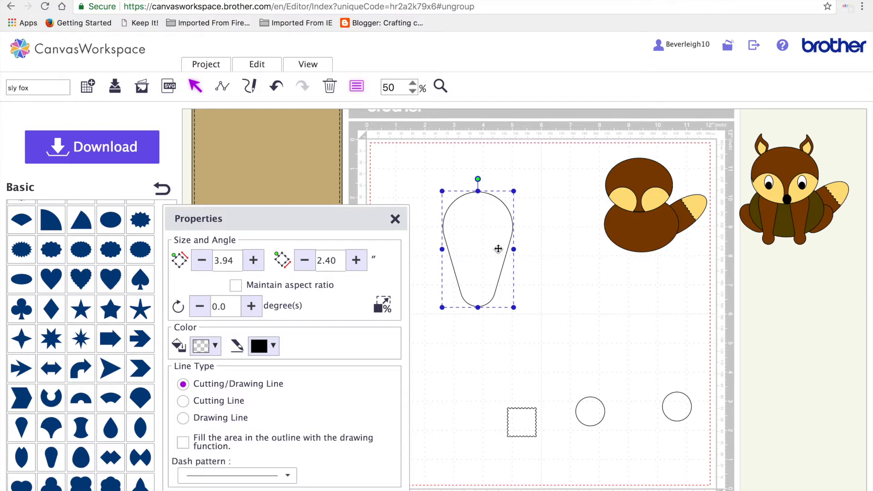
Resize the tapered rounded shape to 1.83 inches high and 0.66 inches wide.
double_click(224, 260)
key("BackSpace")
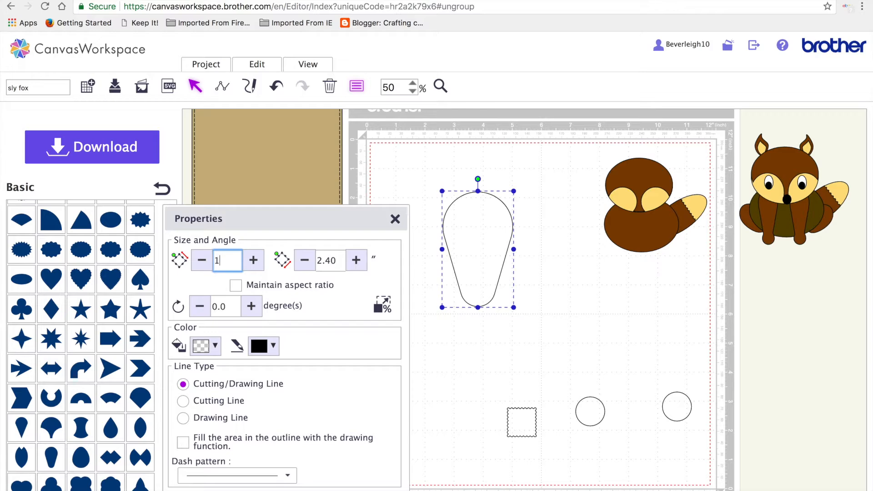
type("1.83")
left_click(337, 253)
key("BackSpace")
key("BackSpace")
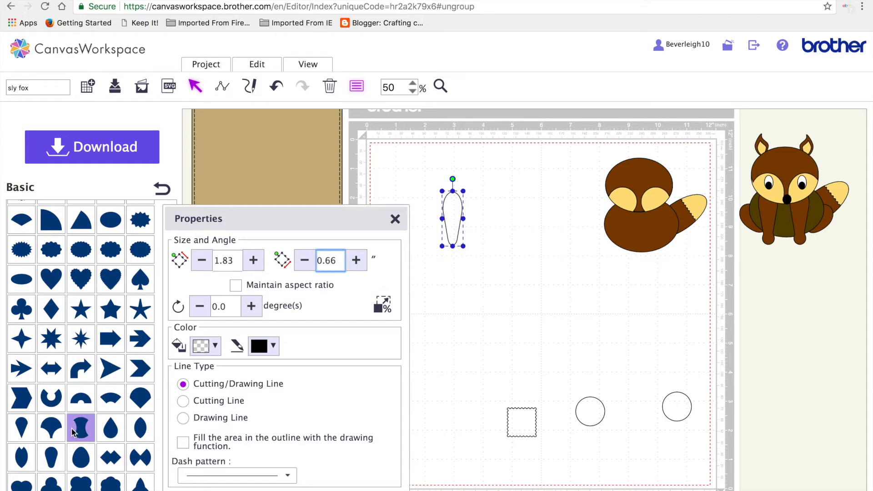
Add the egg shape from the basic shapes and resize it to 0.51 inches high and 0.41 inches wide.
left_click(84, 463)
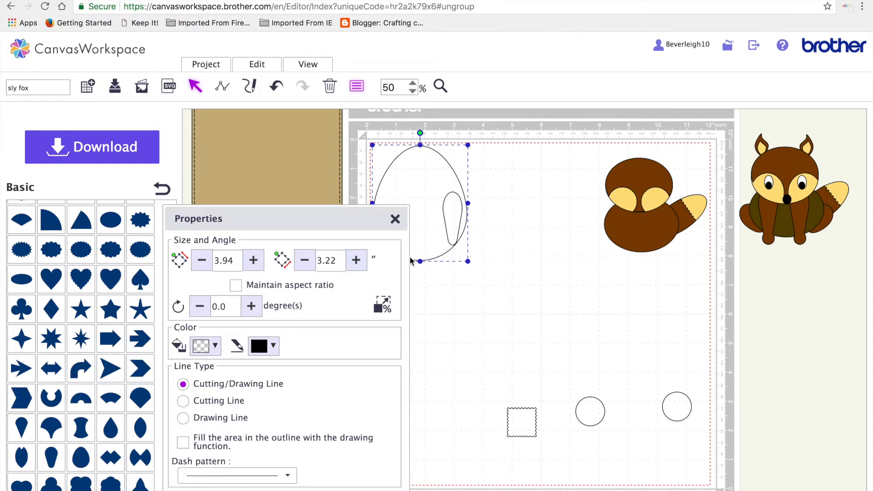
left_click(240, 263)
key("BackSpace")
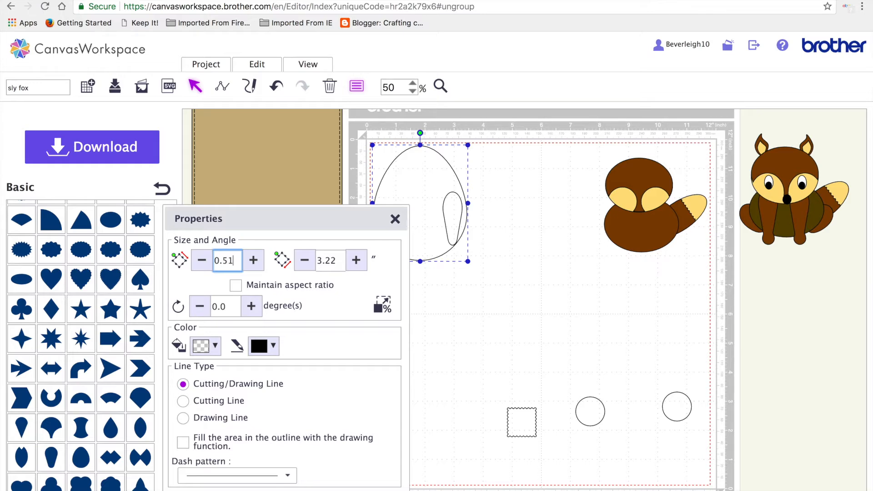
left_click(340, 259)
key("BackSpace")
key("BackSpace")
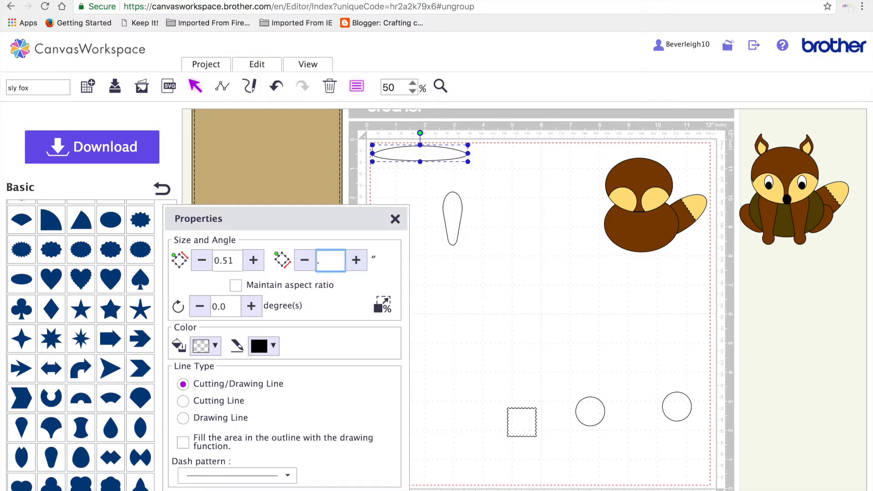
key("Return")
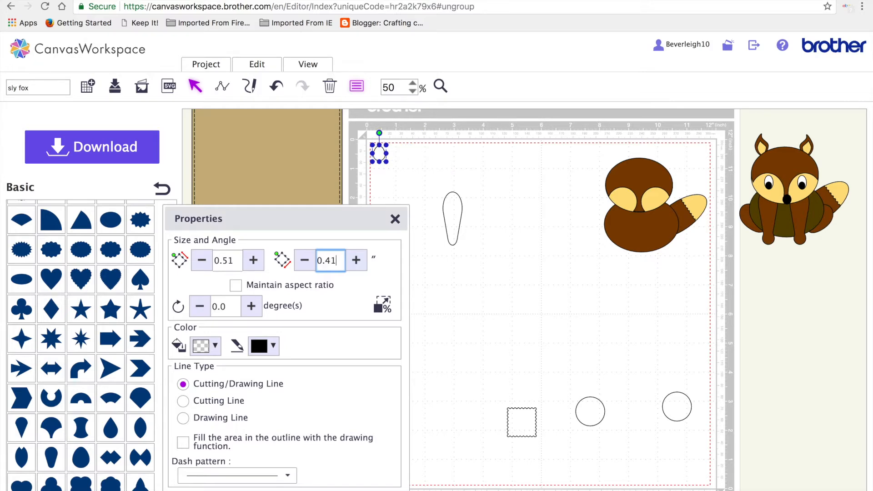
Place the small egg over the narrow lower end of the tapered leg shape and align their centres on one vertical axis.
left_click_drag(379, 153, 452, 248)
left_click_drag(432, 179, 491, 273)
left_click(273, 62)
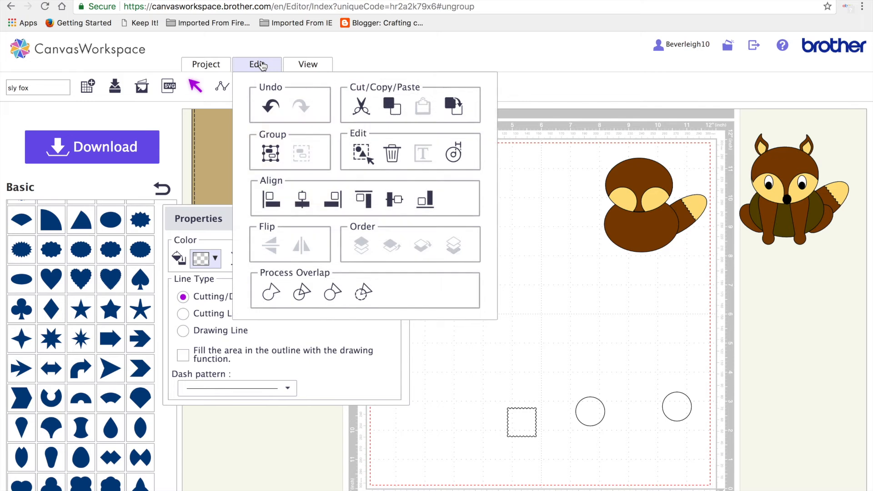
left_click(302, 198)
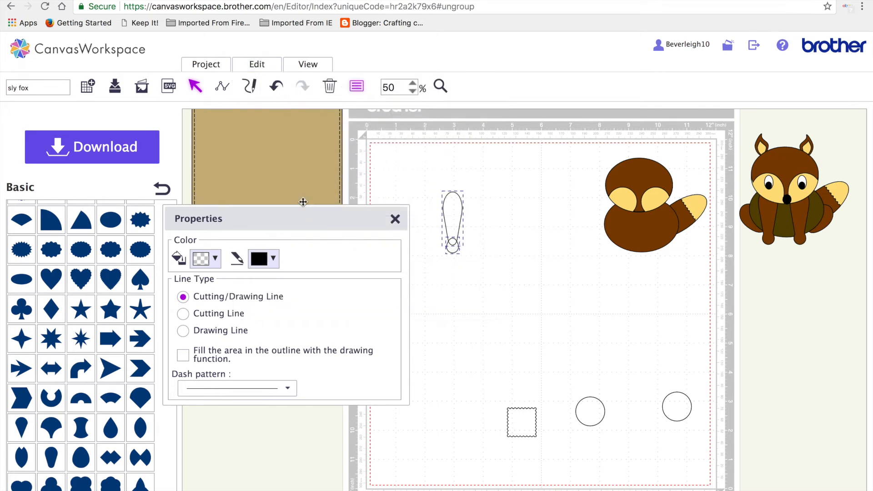
left_click(502, 267)
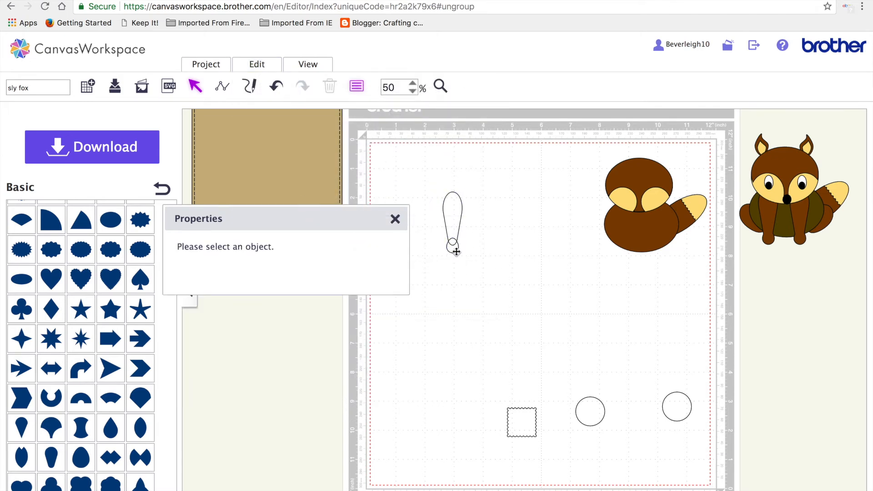
Merge the tapered leg and the egg-shaped paw into a single outline.
left_click(456, 252)
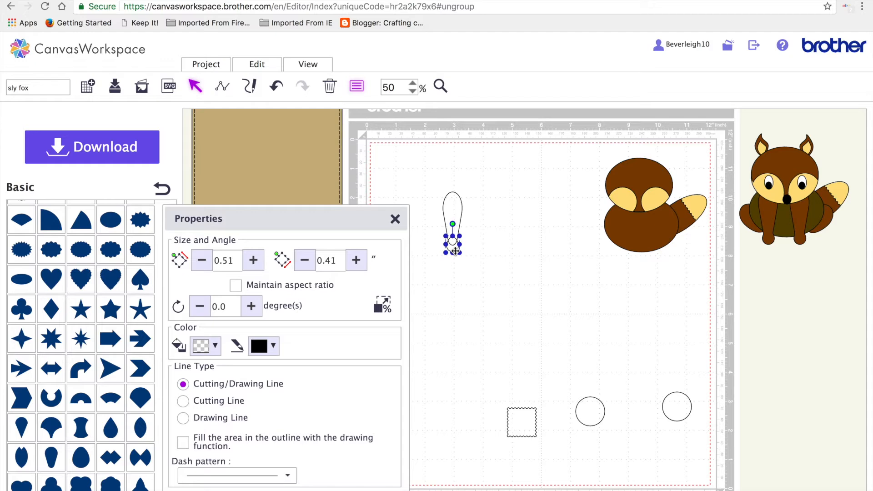
left_click(467, 270)
left_click_drag(437, 162, 474, 270)
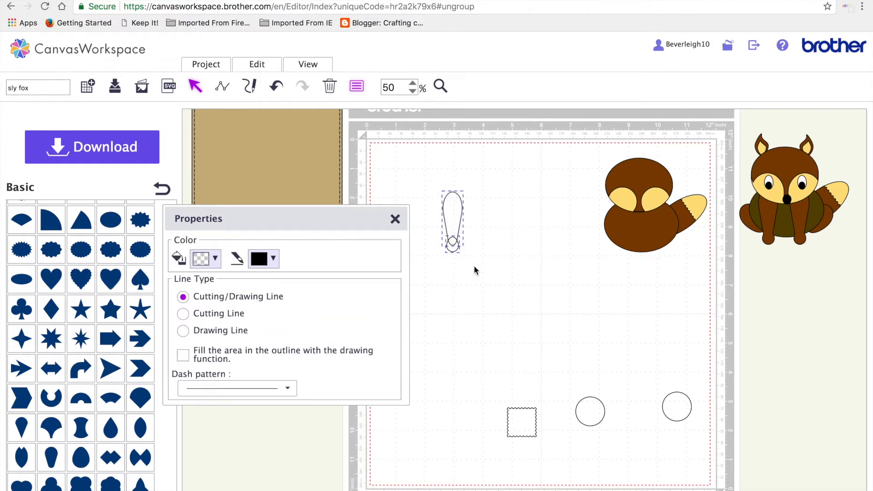
left_click(257, 64)
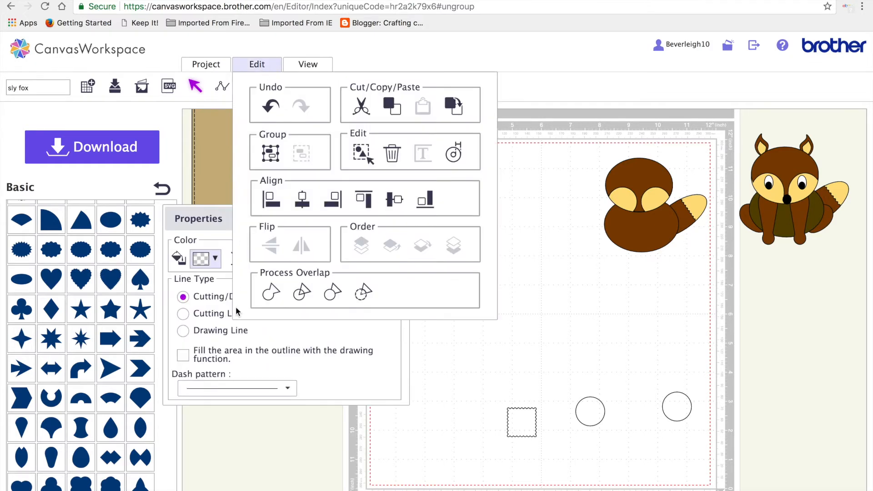
left_click(272, 291)
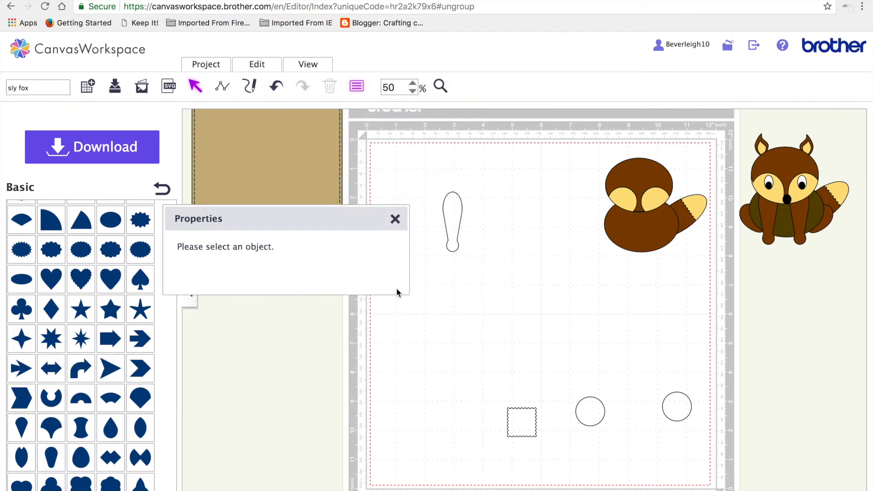
Fill the merged leg with the same brown as the fox's body.
left_click(453, 222)
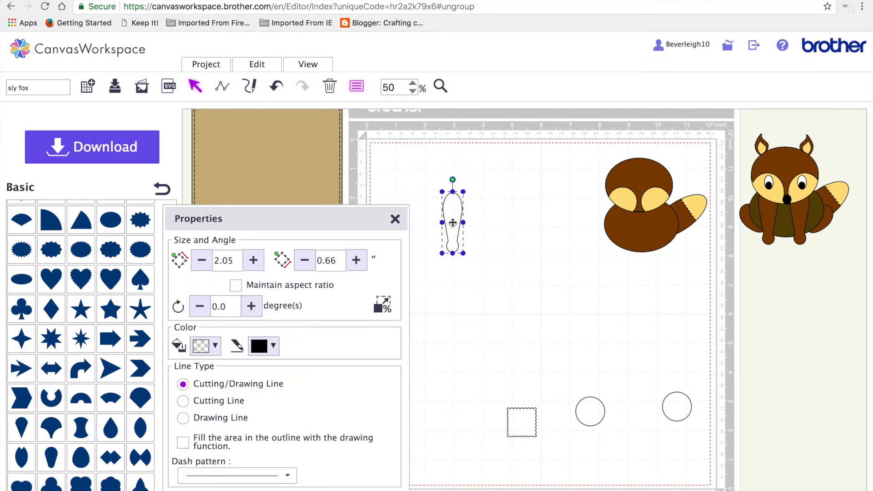
left_click(213, 348)
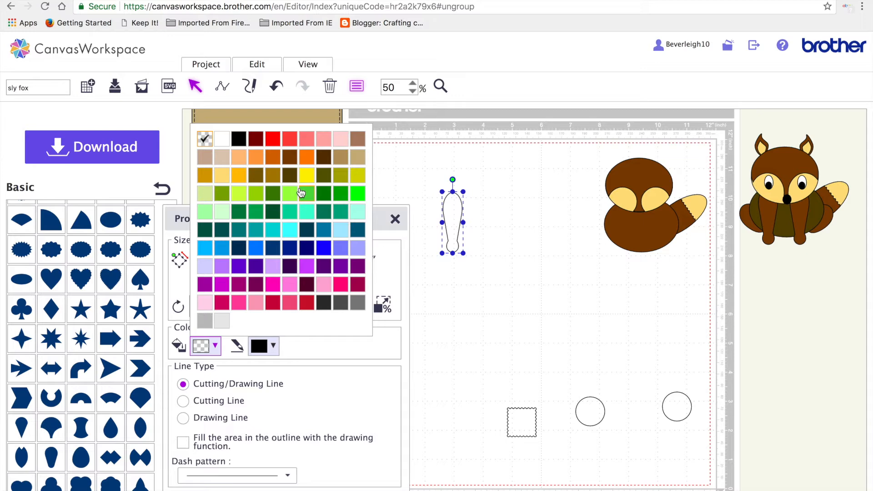
left_click(293, 160)
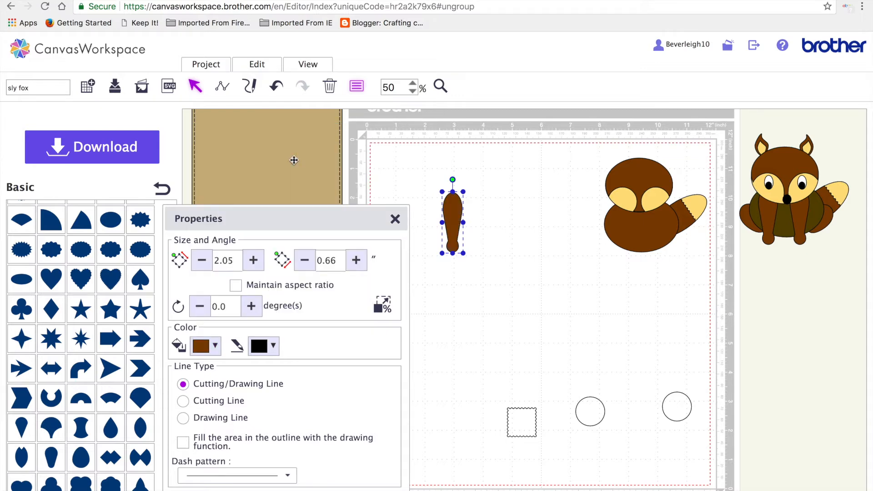
Duplicate the brown leg and place the two legs side by side on the front of the fox's body.
key("super+v")
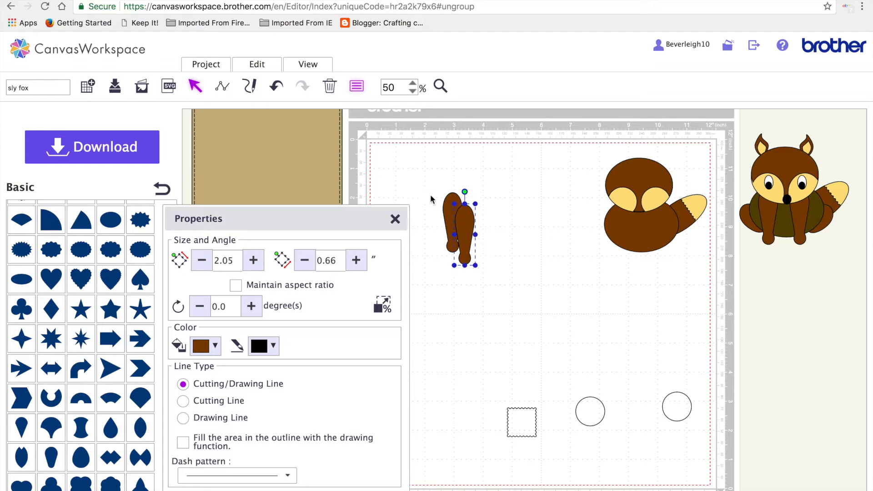
left_click_drag(464, 227, 627, 224)
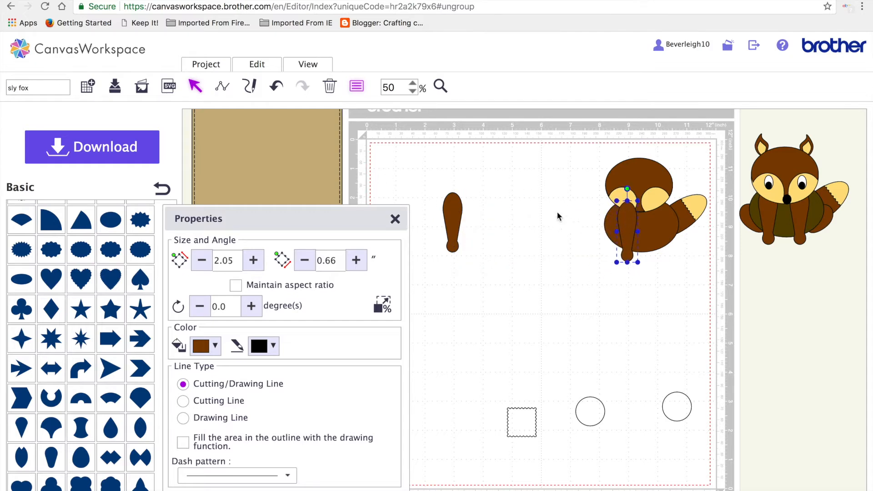
left_click_drag(450, 214, 652, 219)
Send both front legs backward so they sit behind the fox's face but in front of the body.
left_click(257, 64)
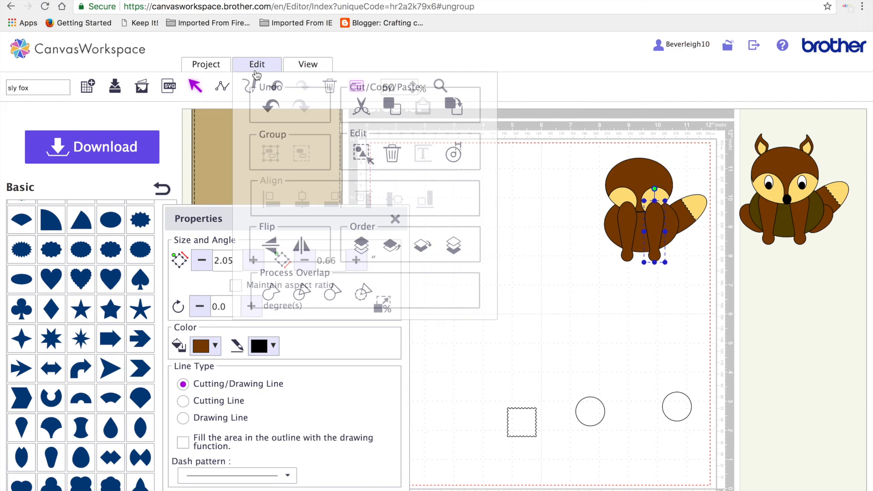
left_click(422, 245)
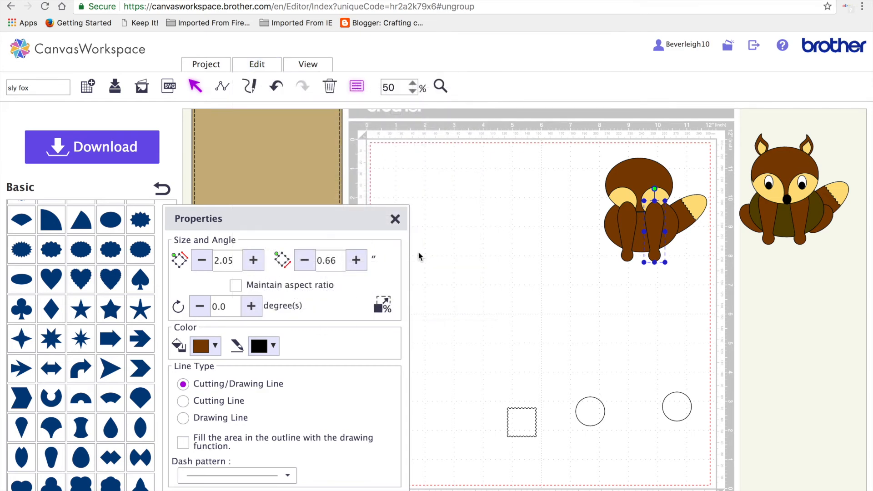
left_click(264, 66)
left_click(424, 239)
left_click(628, 223)
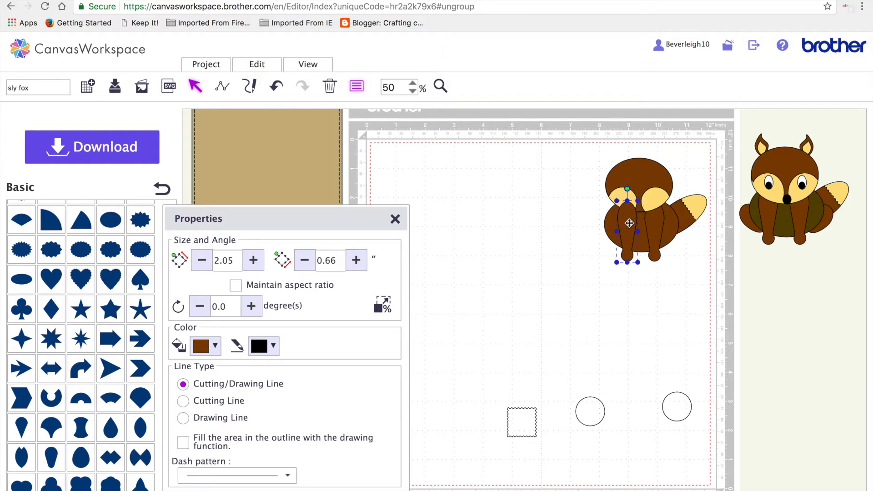
left_click(259, 65)
left_click(258, 69)
left_click(257, 66)
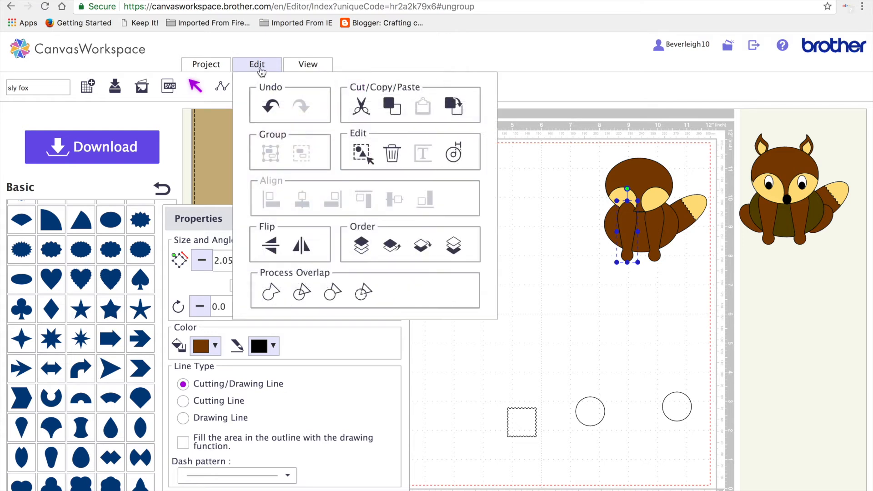
left_click(422, 242)
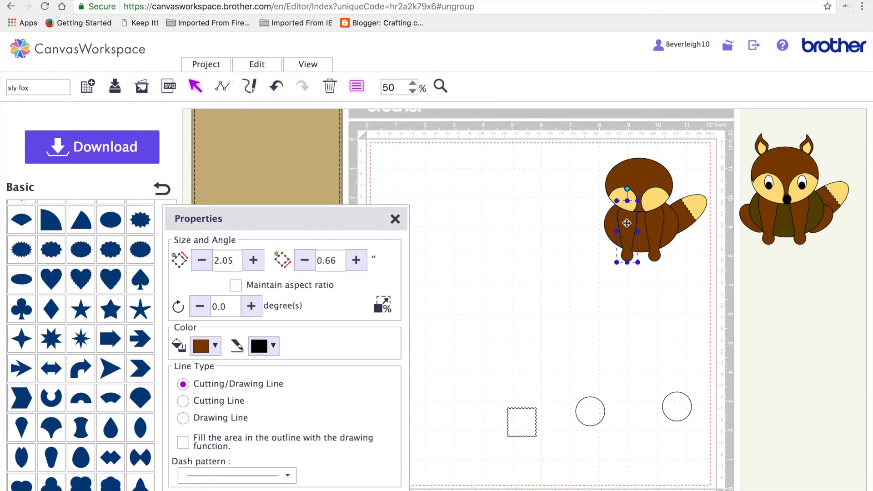
Shift both front legs slightly upward and a little further apart on the fox's body.
mouse_move(624, 230)
left_mouse_down()
mouse_move(622, 247)
mouse_move(624, 227)
mouse_move(663, 226)
mouse_move(628, 230)
left_mouse_up()
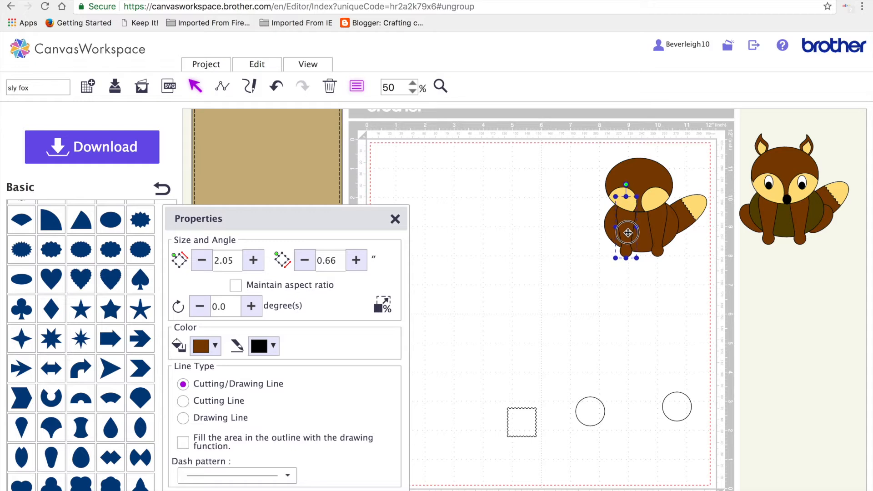
left_click(615, 306)
left_click(662, 243)
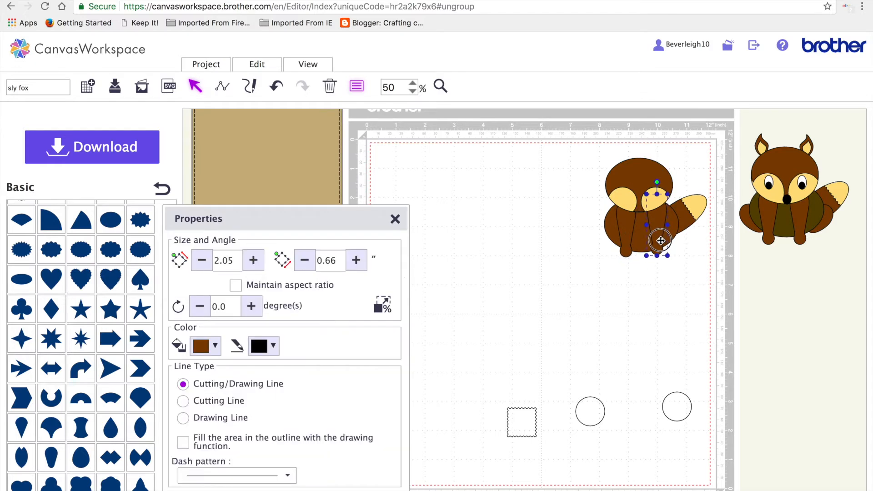
left_click(586, 283)
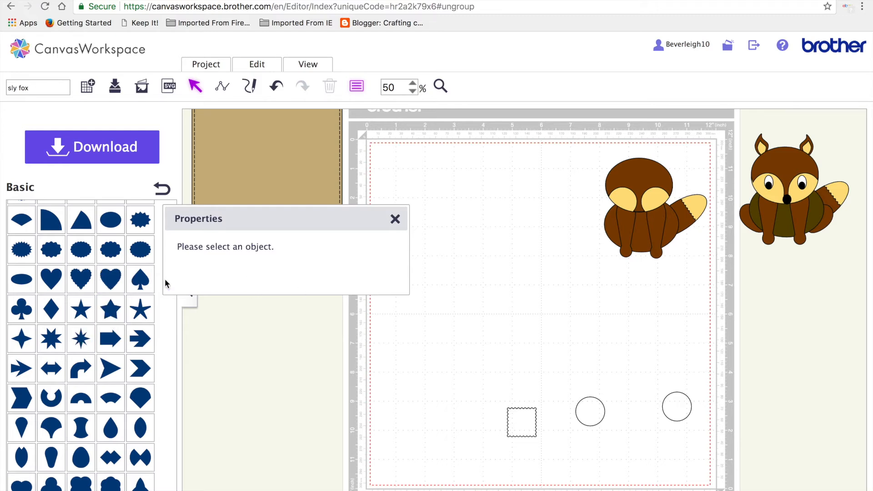
left_click(663, 198)
key("Delete")
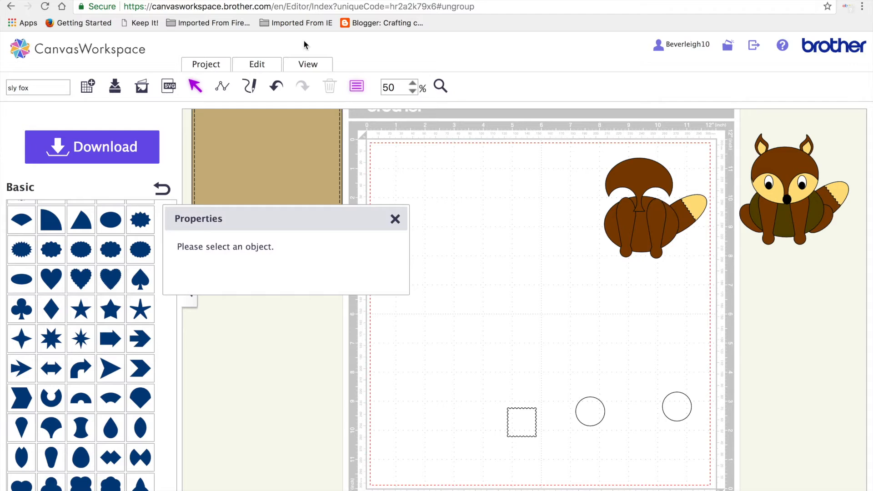
left_click(276, 86)
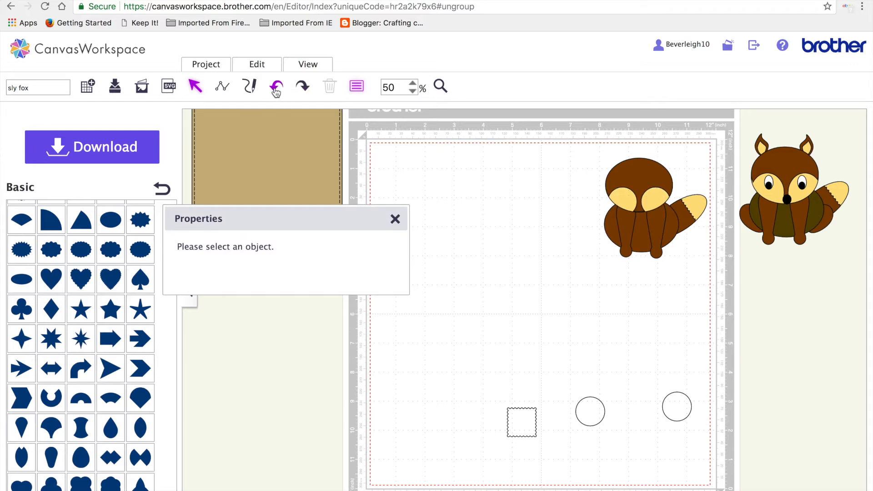
Duplicate the yellow face oval into the empty area left of the fox and resize the copy to 0.48 inches high and 0.30 inches wide.
left_click(653, 198)
left_click_drag(653, 198, 495, 215)
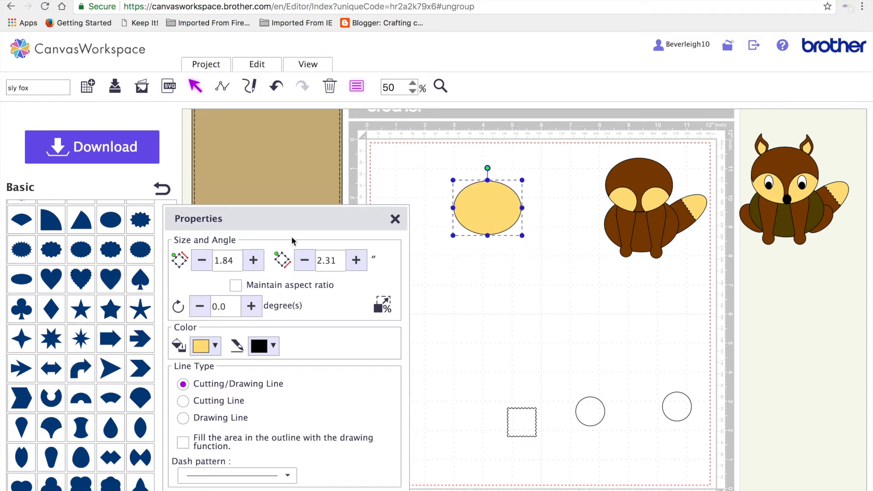
left_click(232, 261)
key("BackSpace")
key("BackSpace")
key("BackSpace")
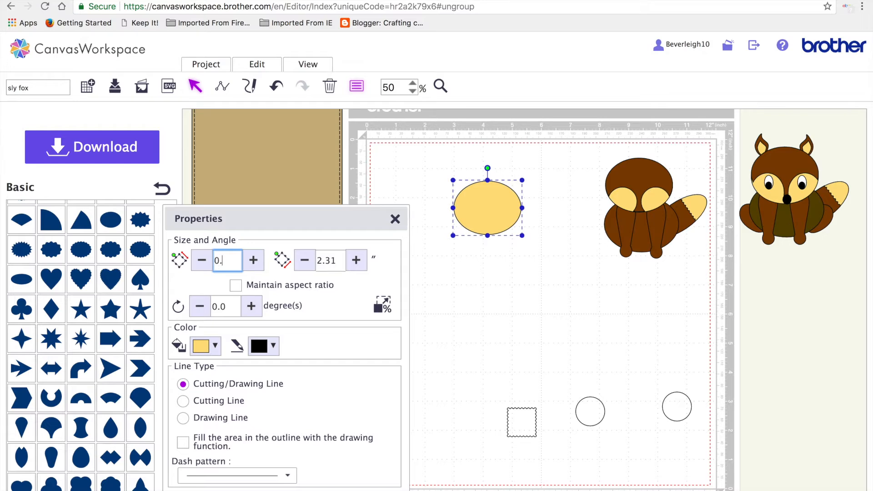
type("0.48")
left_click(336, 262)
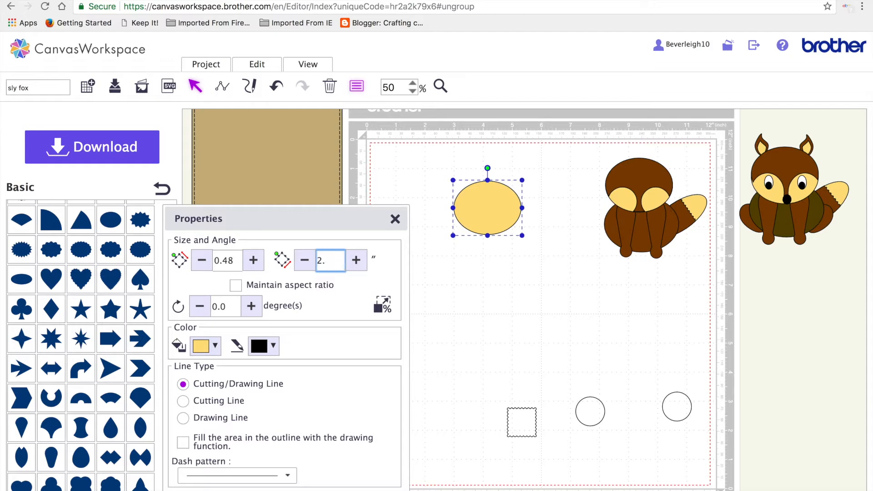
key("BackSpace")
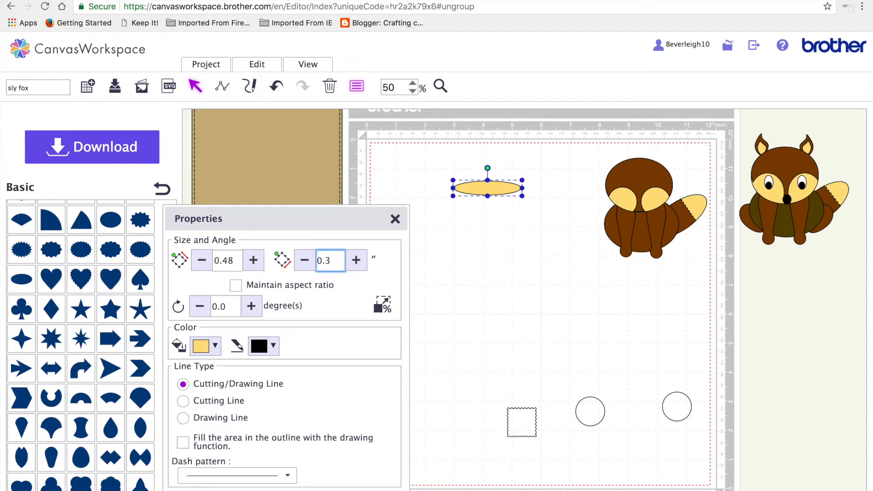
key("Return")
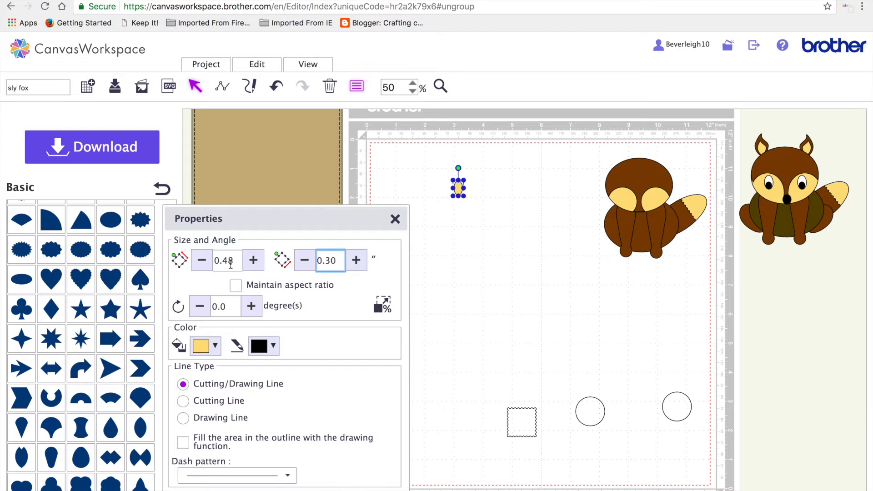
Fill the small eye oval with white.
left_click(209, 347)
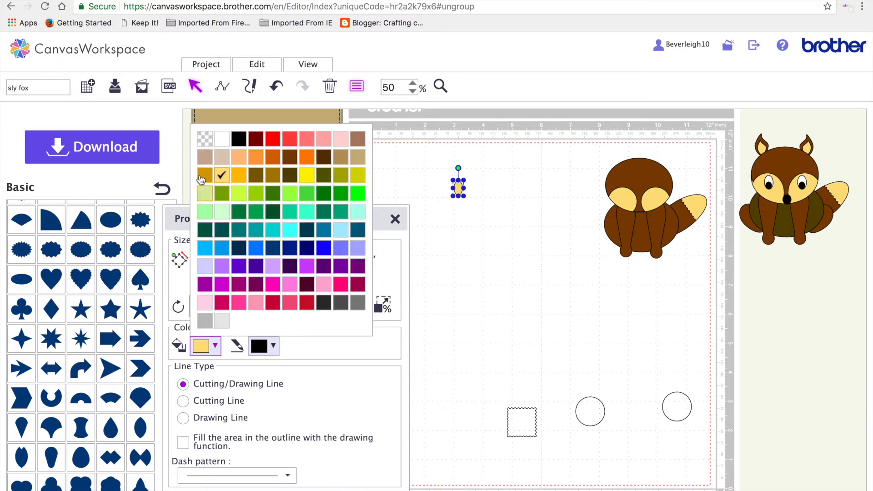
left_click(221, 139)
left_click(513, 251)
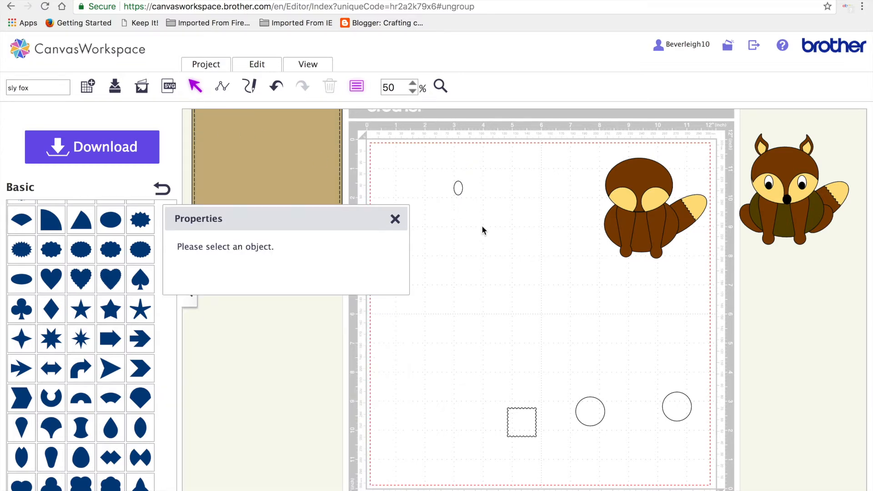
Duplicate the white eye oval and place the copy just beside the original in the empty area.
left_click(459, 188)
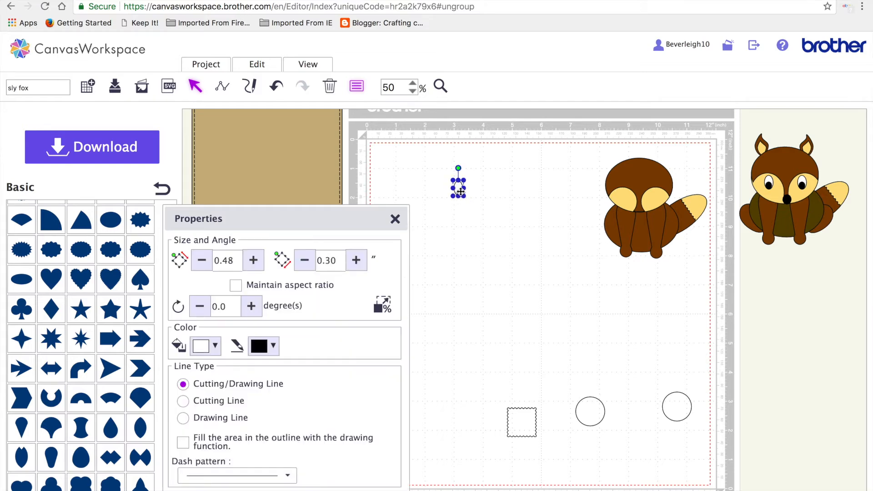
left_click_drag(460, 191, 479, 191)
Group the two white eye ovals and bring the group to the front.
left_click_drag(441, 168, 500, 225)
left_click(257, 64)
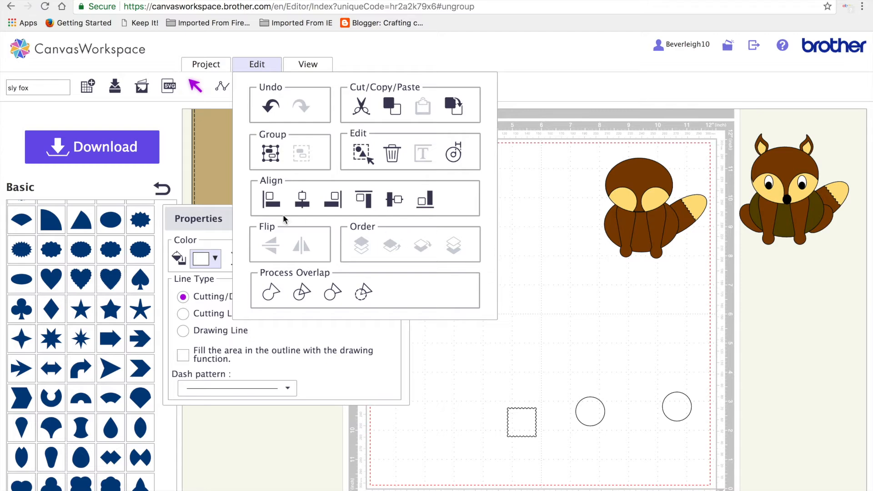
left_click(270, 153)
left_click(261, 65)
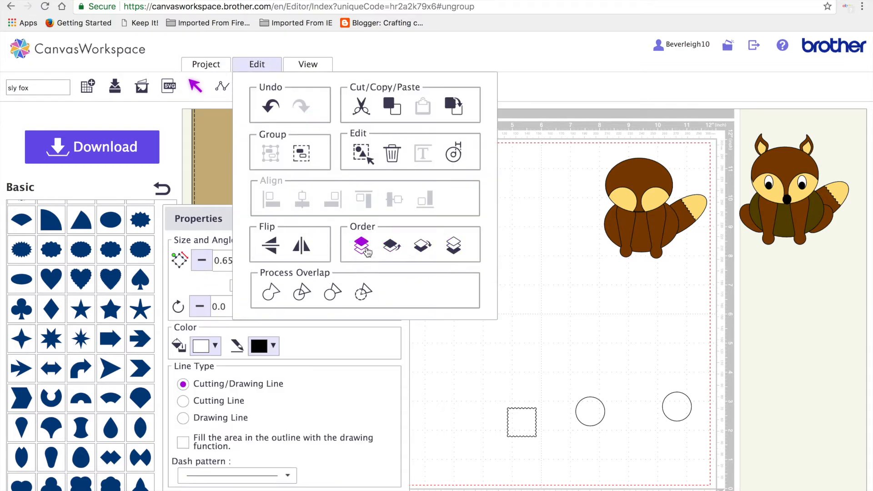
left_click(367, 251)
left_click(515, 223)
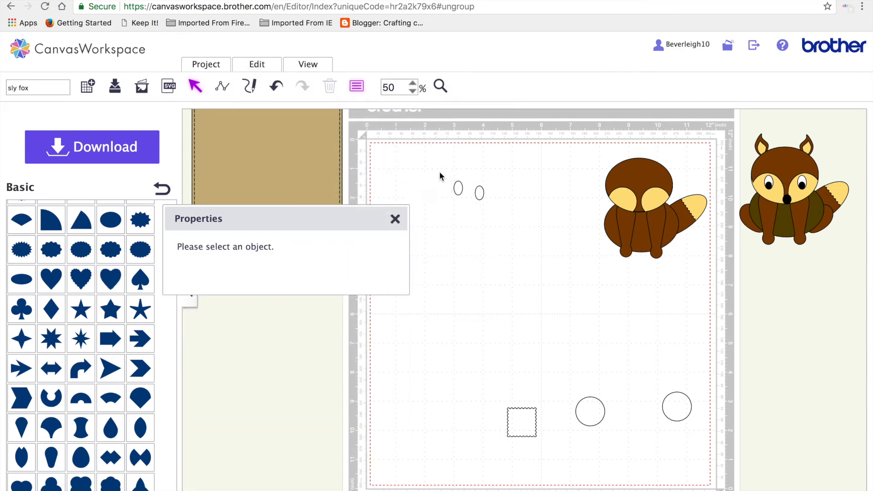
Ungroup the pair of white eye ovals.
left_click_drag(439, 176, 491, 200)
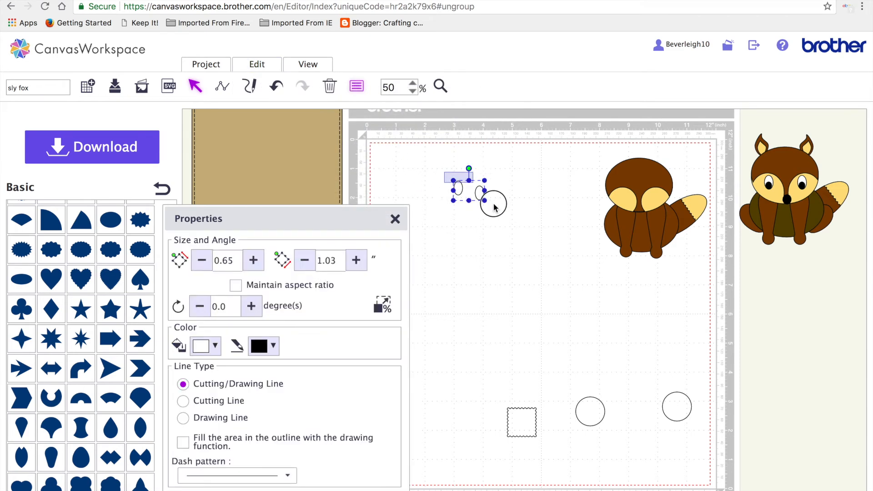
left_click(270, 67)
left_click(278, 152)
left_click(448, 213)
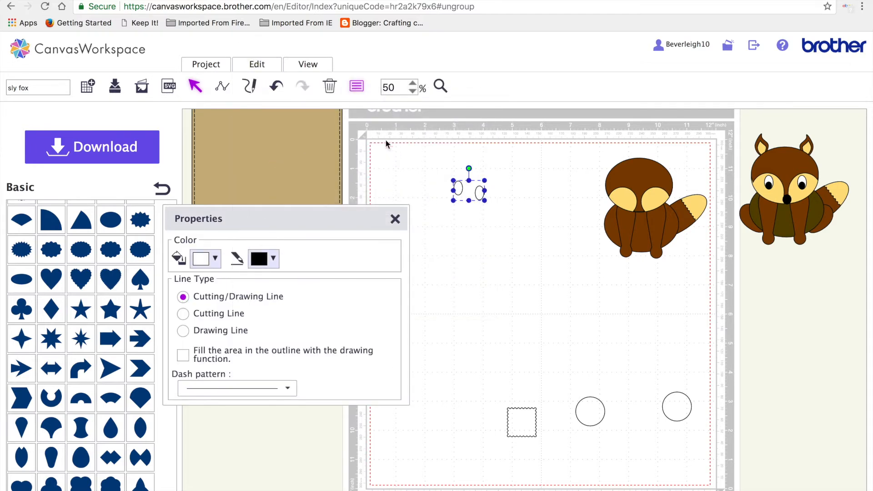
mouse_move(257, 64)
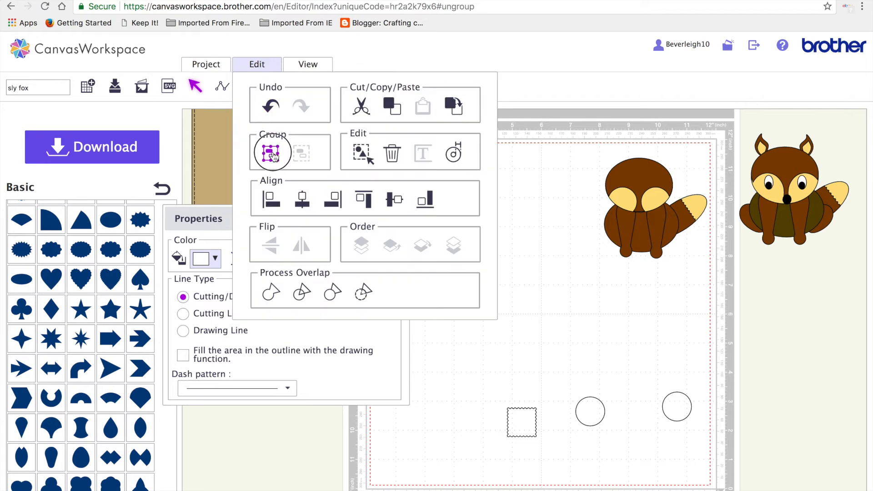
left_click(272, 155)
left_click(276, 86)
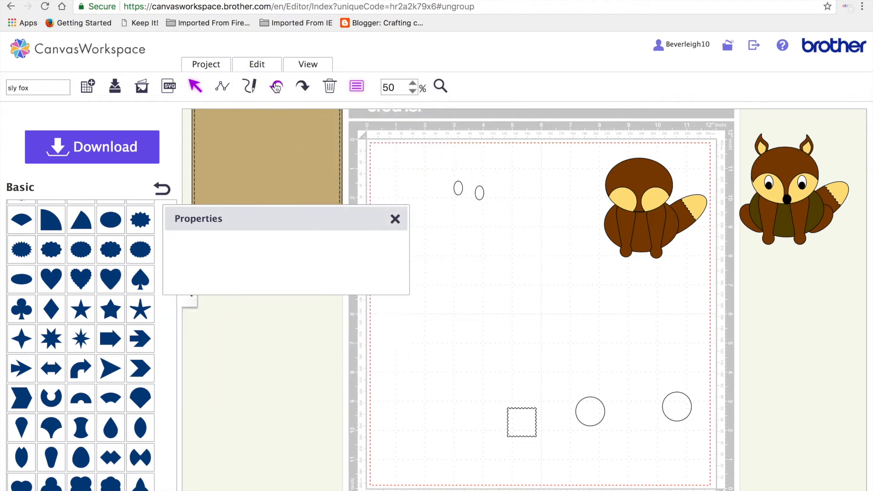
left_click(276, 87)
Place one white eye oval on each yellow face patch of the fox and nudge the brown head slightly.
left_click_drag(471, 199, 628, 201)
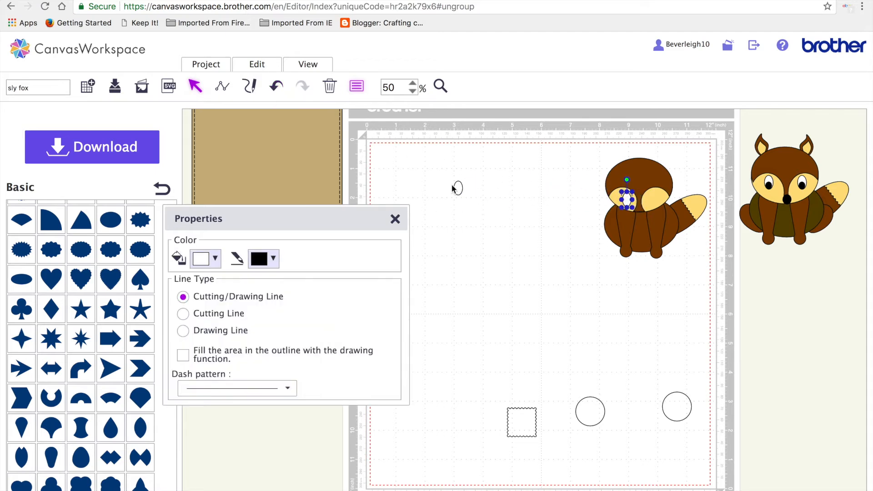
left_click_drag(458, 187, 632, 197)
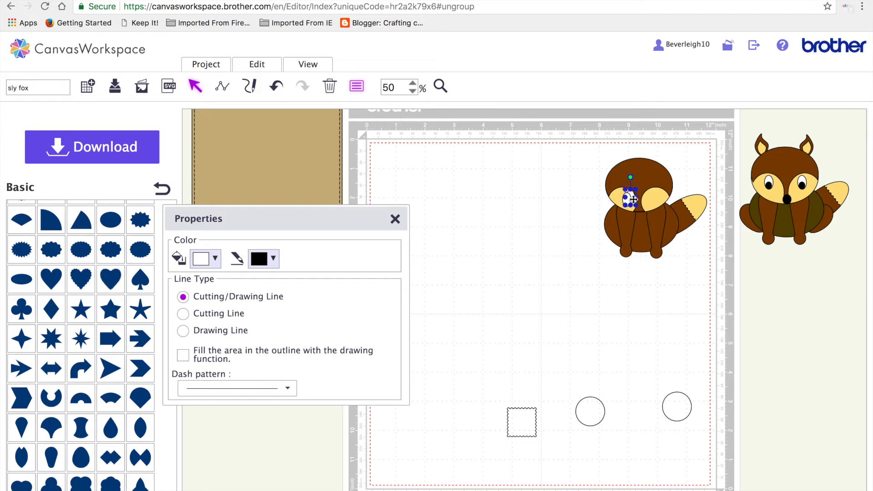
left_click(638, 182)
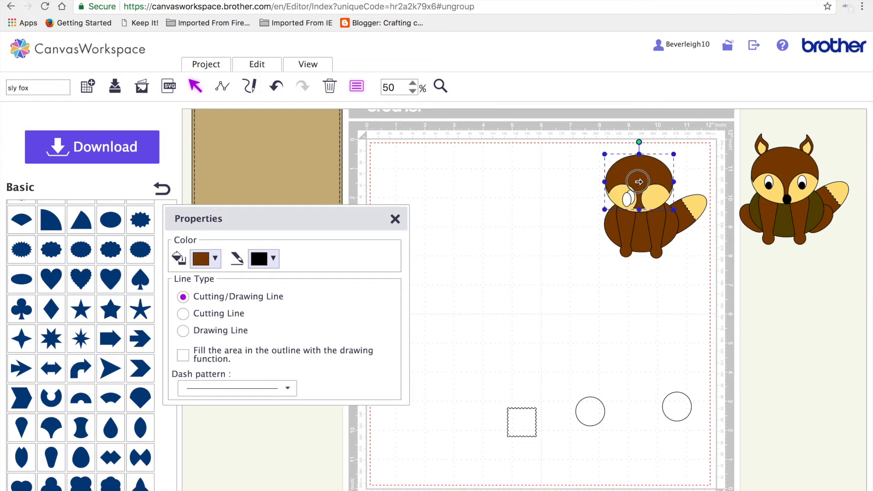
left_click_drag(639, 182, 625, 195)
left_click(650, 172)
left_click(656, 201)
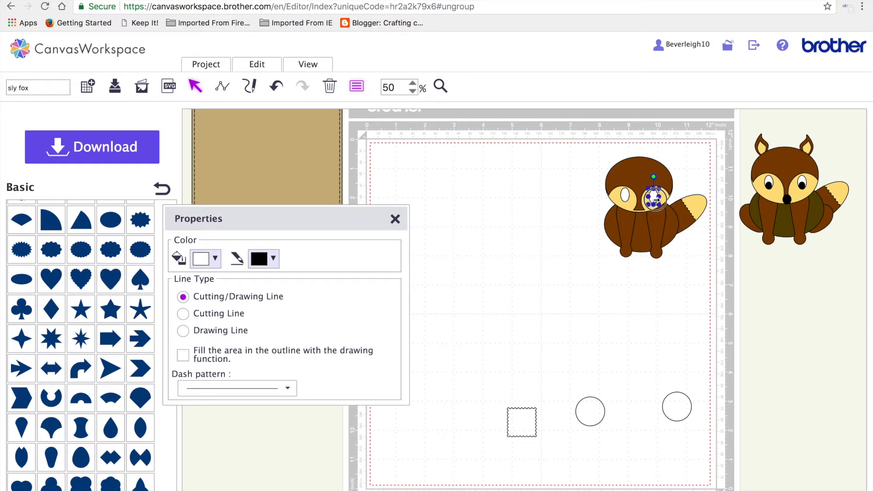
left_click(641, 182)
left_click_drag(641, 183, 641, 183)
left_click(555, 248)
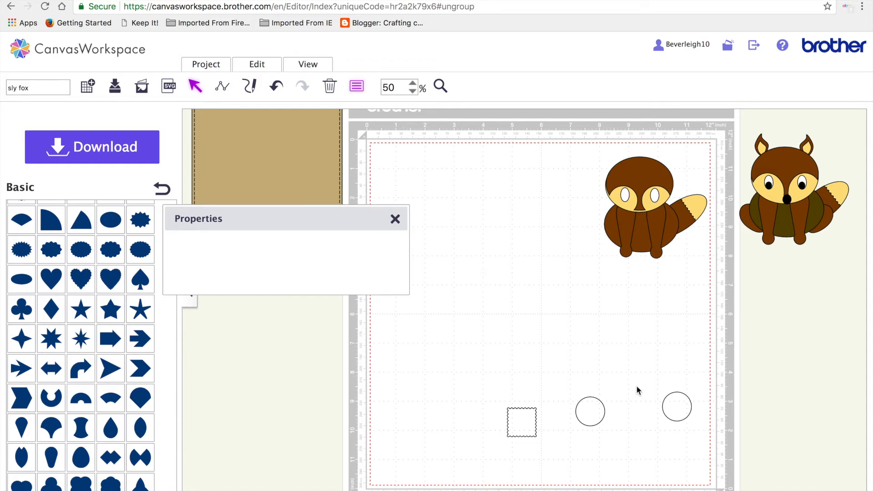
Move the blank circle next to the scalloped square up into the empty area beside the fox and fill it black.
left_click(595, 405)
left_click_drag(594, 406, 494, 239)
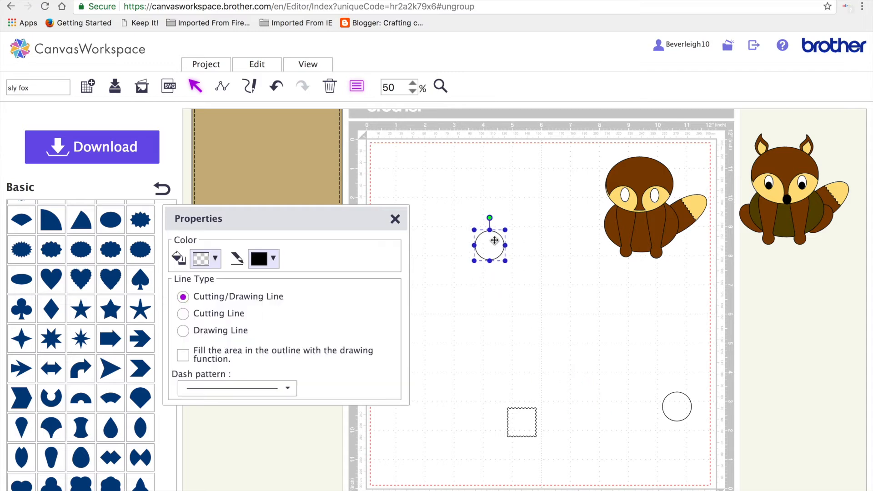
left_click(216, 259)
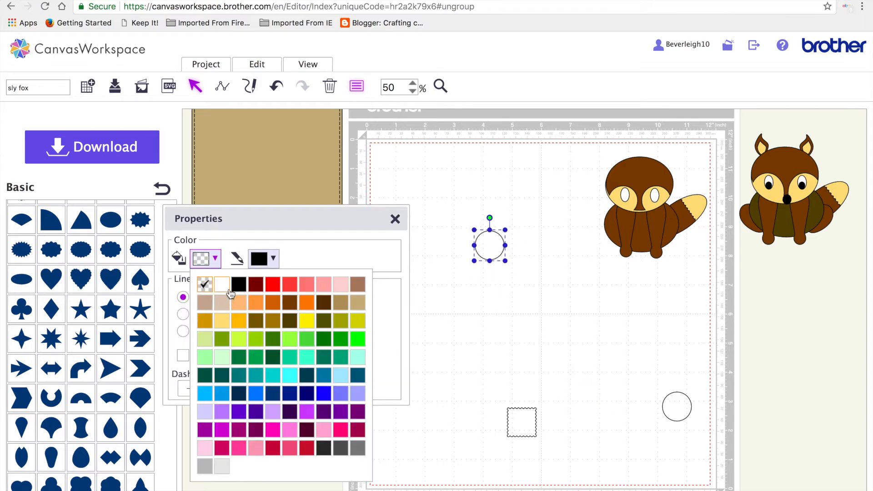
left_click(243, 287)
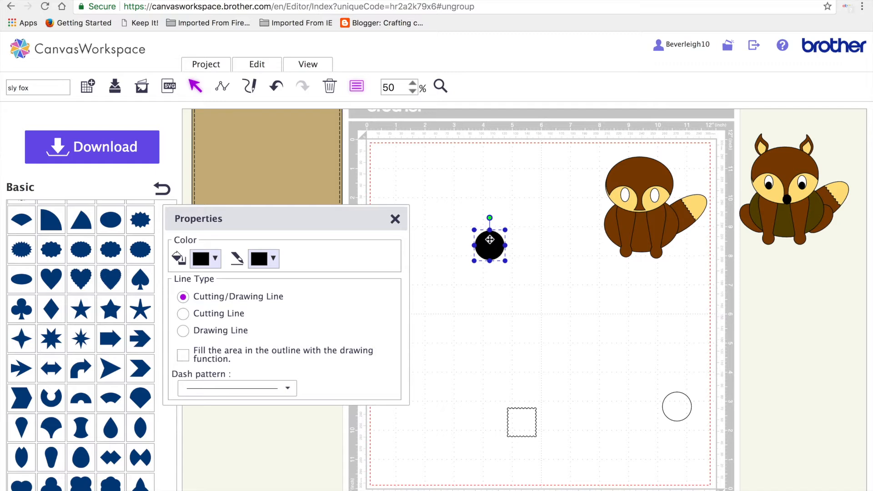
Shrink the black circle to a small pupil about 0.33 inches across.
left_click(472, 233)
left_click(481, 238)
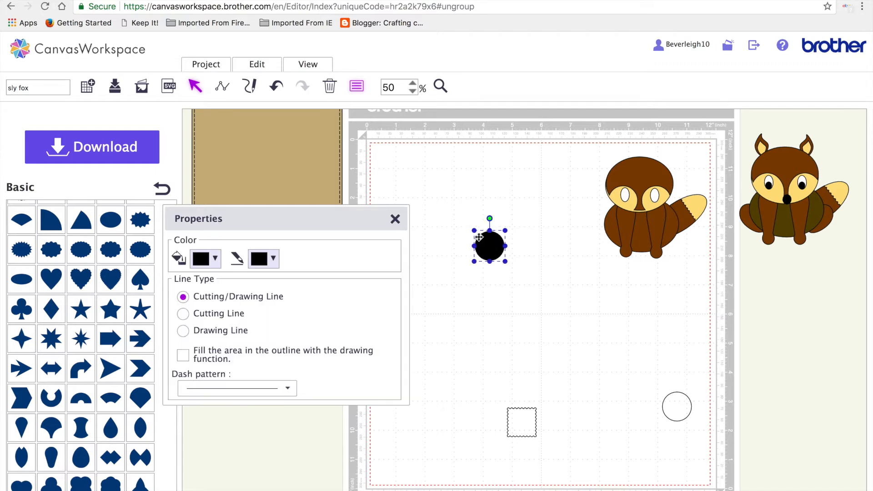
left_click(536, 294)
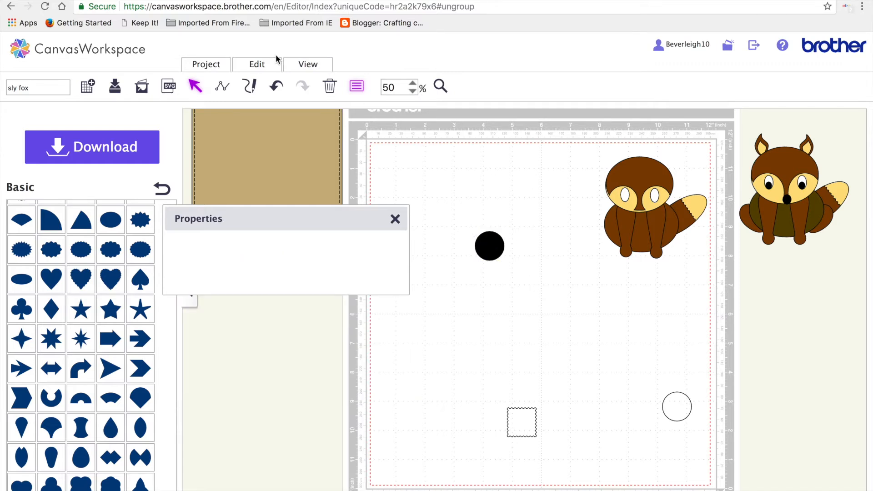
left_click(486, 244)
left_click_drag(474, 230, 499, 254)
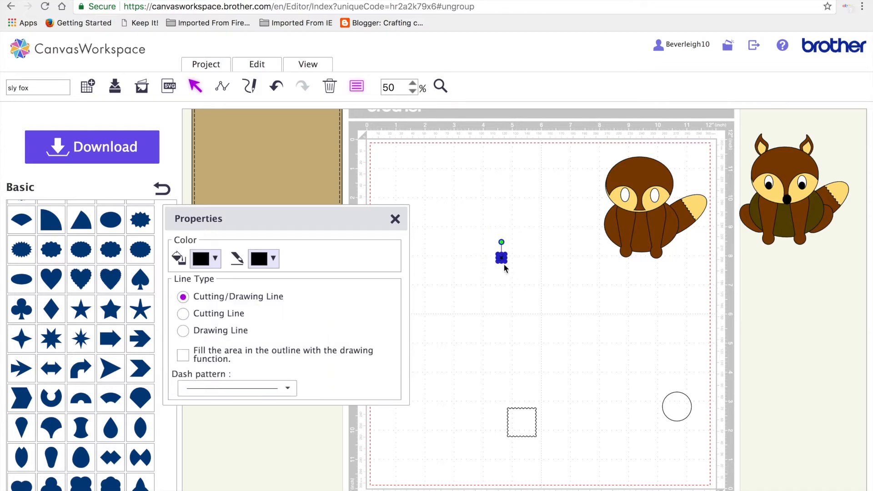
left_click(513, 280)
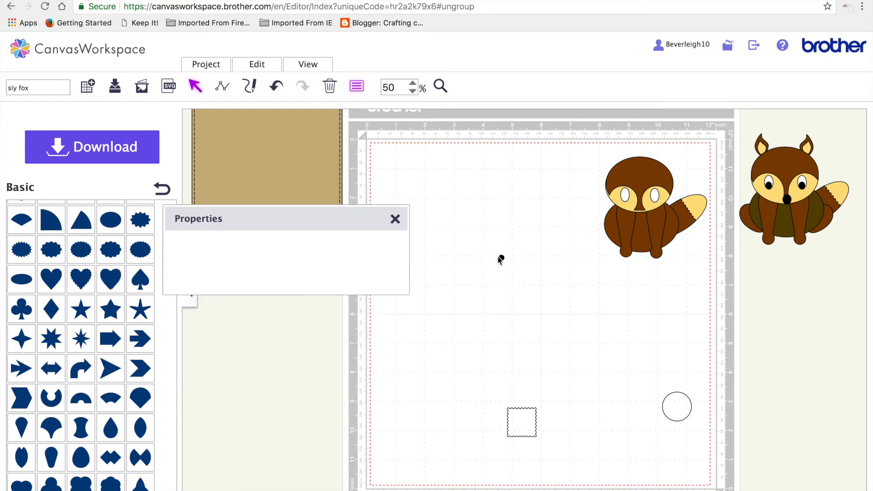
left_click(501, 258)
left_click_drag(496, 254, 493, 251)
left_click(506, 310)
Try the black pupil on the fox's left eye, and move the pupil and that white oval off the face, beside the fox.
left_click(501, 257)
left_click_drag(494, 252, 622, 197)
left_click(567, 269)
left_click(619, 196)
left_click_drag(619, 197, 584, 252)
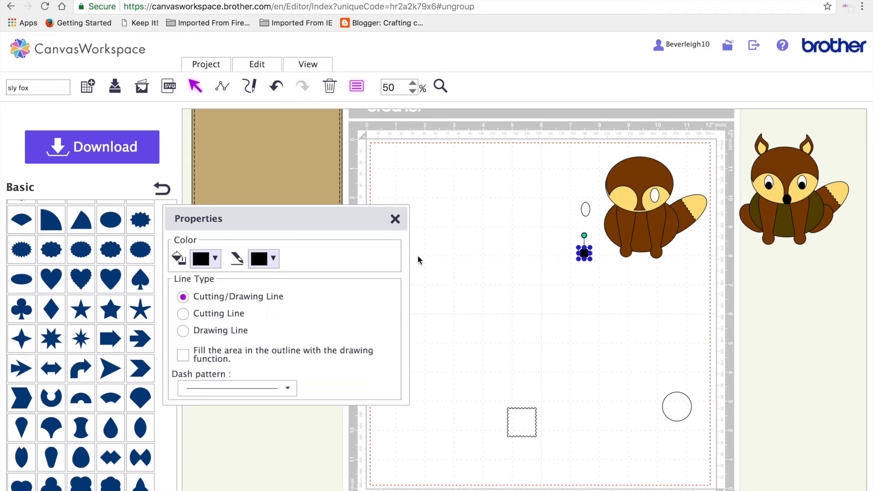
left_click(458, 378)
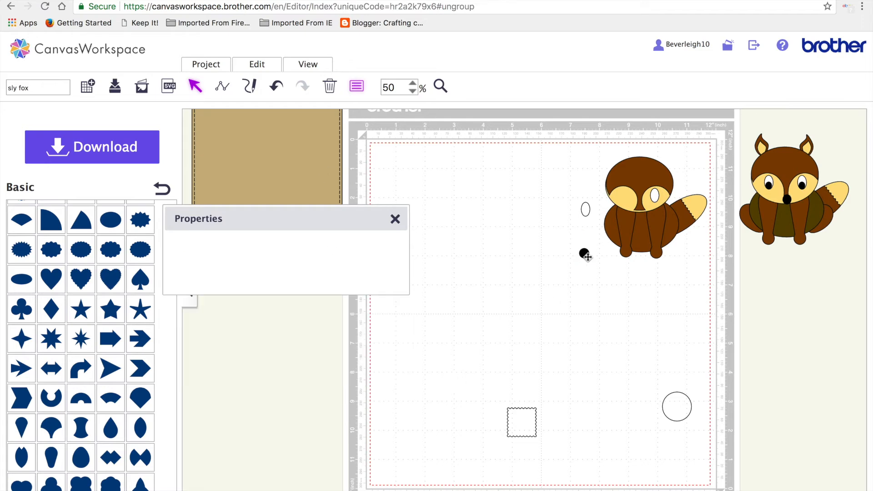
Save the fox project and reload the editor page.
left_click(44, 6)
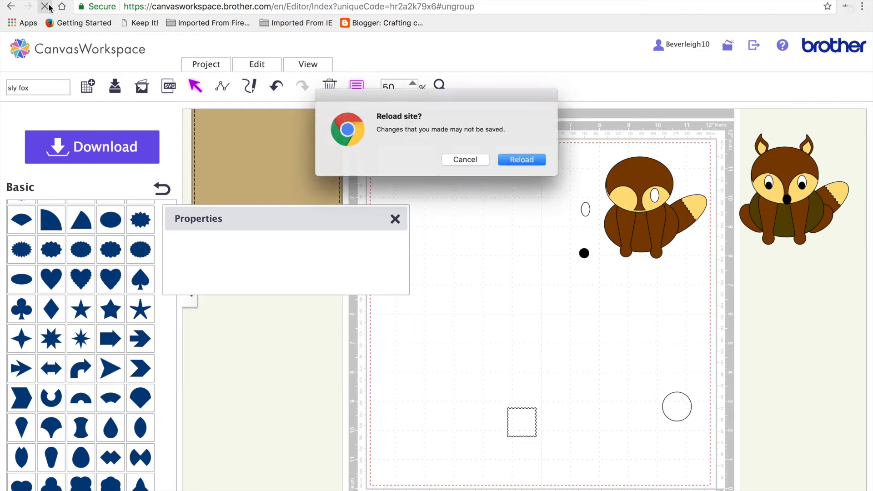
left_click(483, 163)
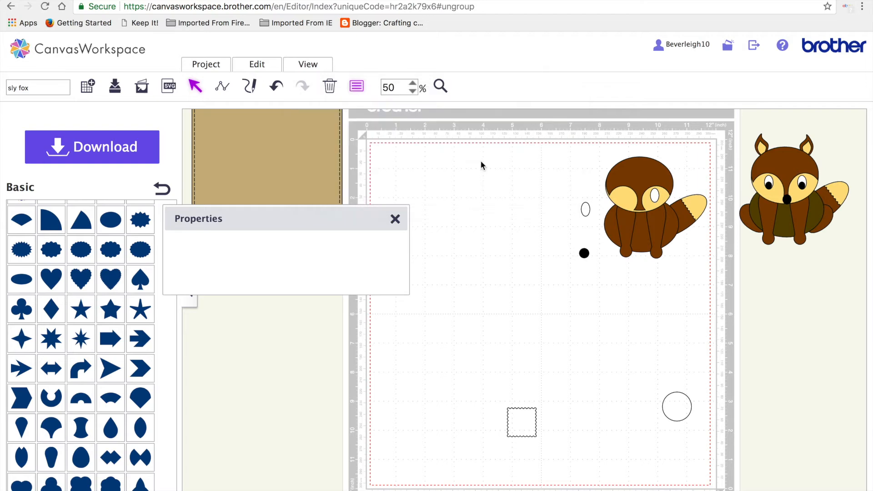
left_click(115, 85)
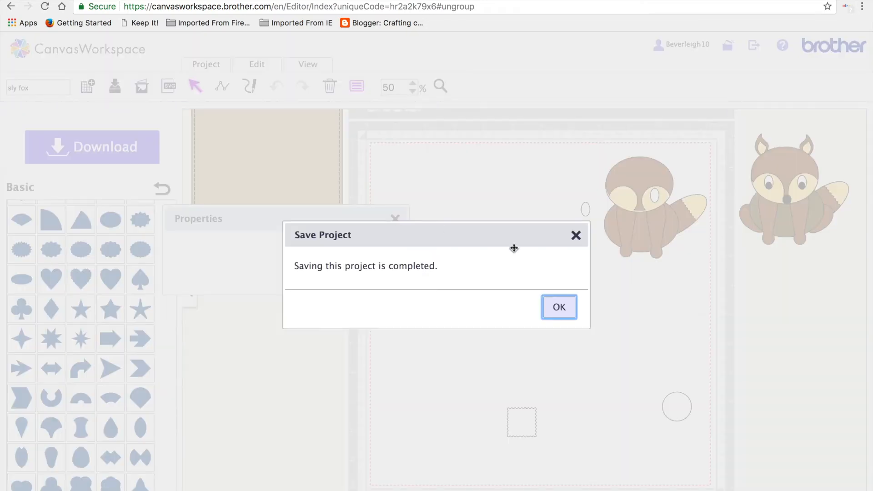
left_click(559, 308)
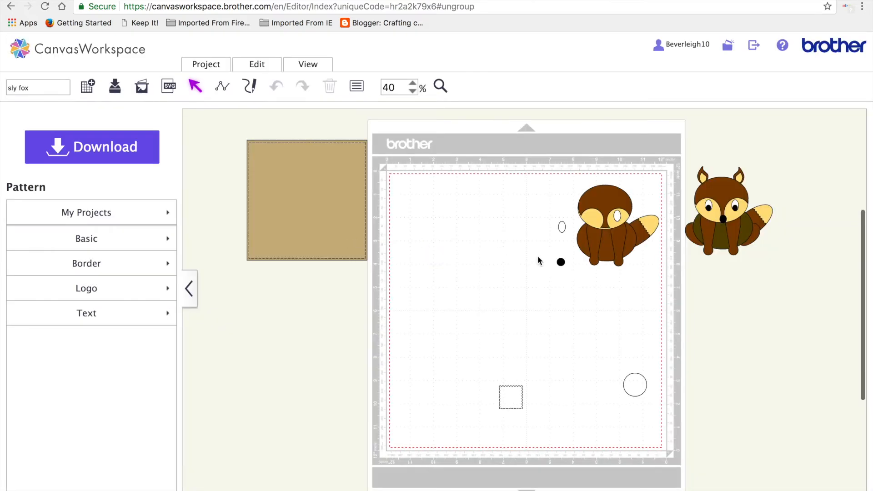
Resize the black pupil beside the fox to 0.25 inches, maintaining its aspect ratio.
left_click(561, 262)
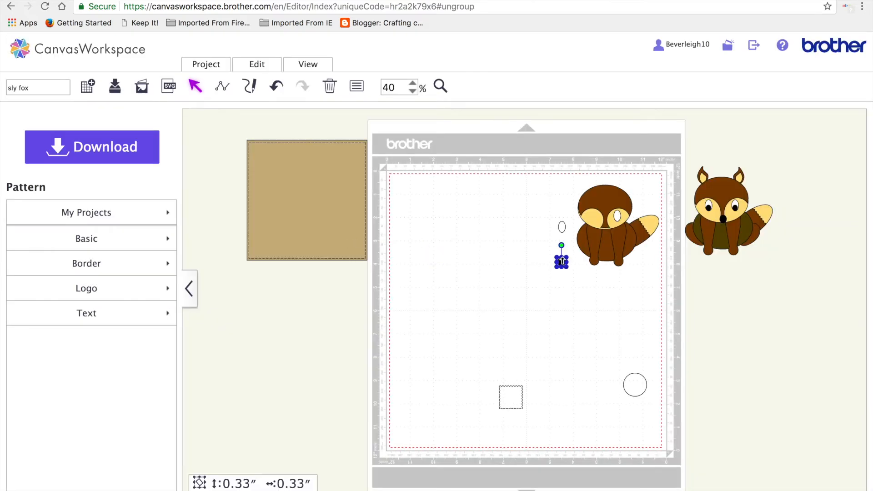
left_click(361, 88)
left_click_drag(382, 108, 323, 116)
left_click(245, 164)
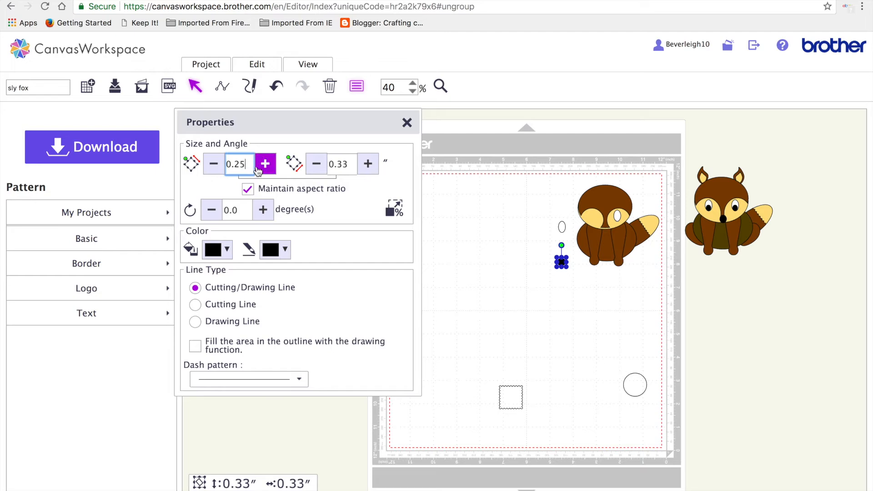
key("Return")
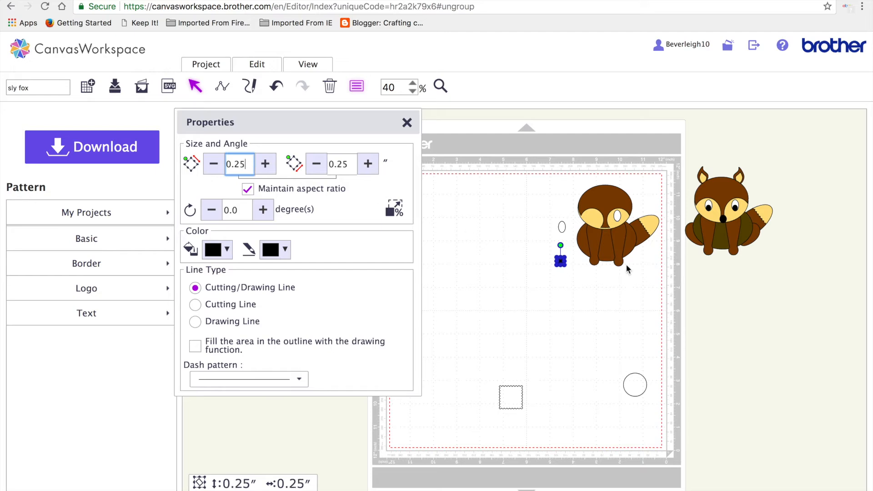
left_click(577, 302)
Bring the black pupil to the front and set it on the lower part of the white oval beside the fox.
left_click_drag(561, 262, 564, 232)
left_click(559, 259)
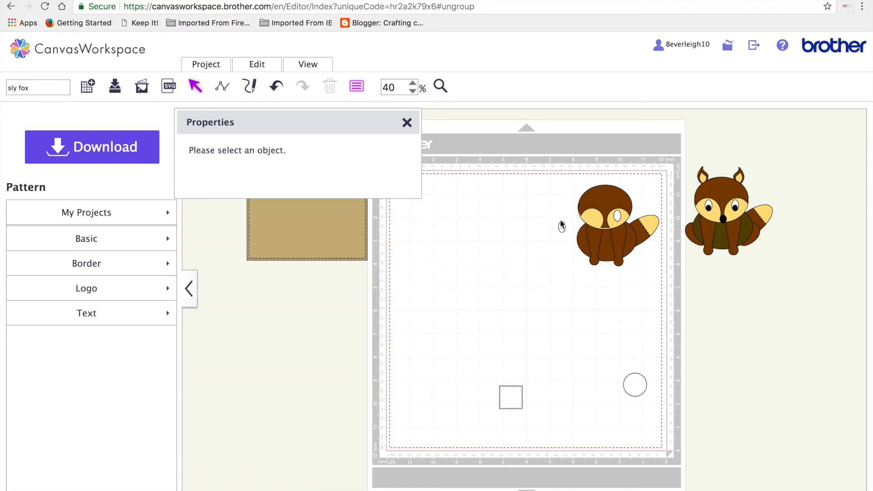
left_click_drag(562, 226, 529, 228)
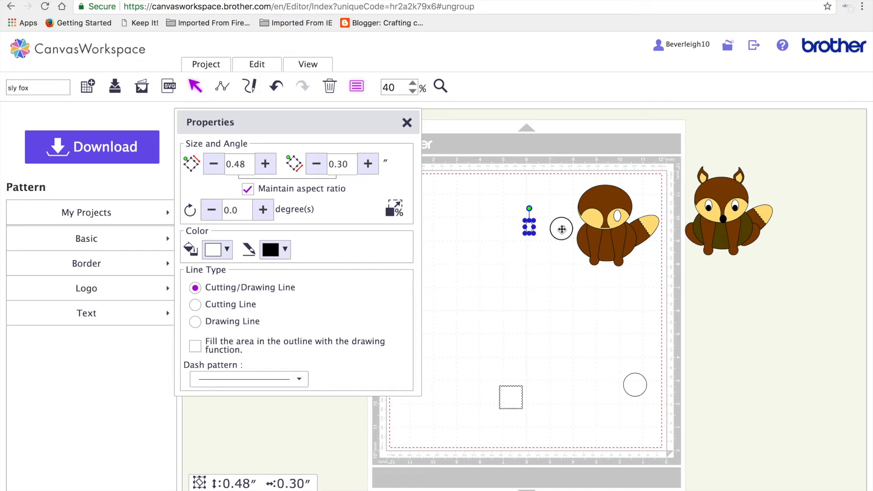
left_click(563, 228)
left_click(260, 67)
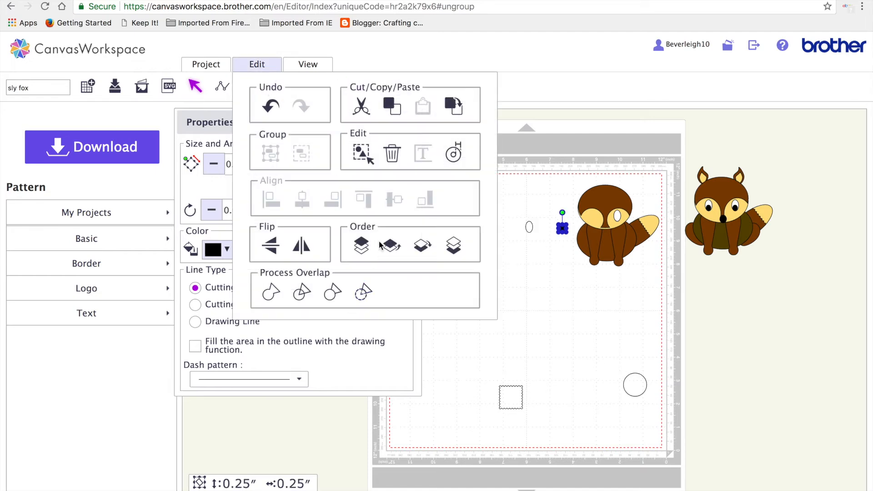
left_click(363, 250)
left_click(534, 309)
left_click_drag(564, 229, 538, 260)
Move the assembled eye onto the fox's left face patch and the other white oval to the empty area below the fox.
left_click(539, 242)
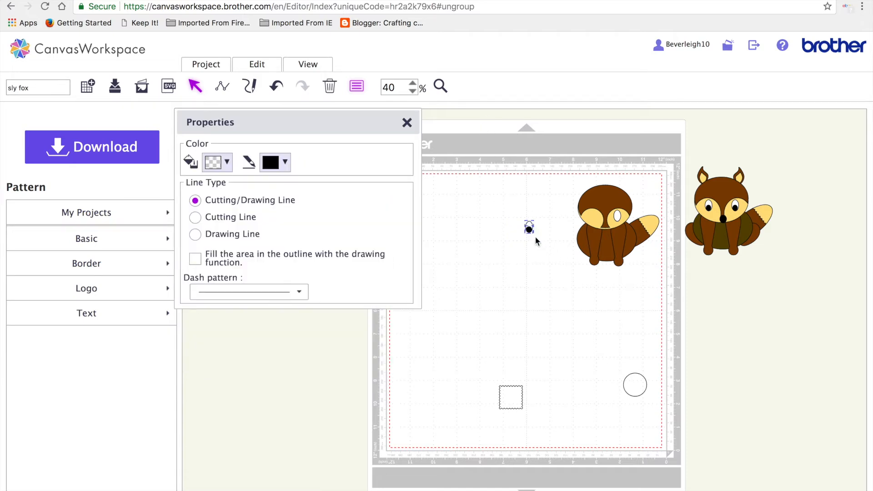
left_click_drag(529, 228, 578, 303)
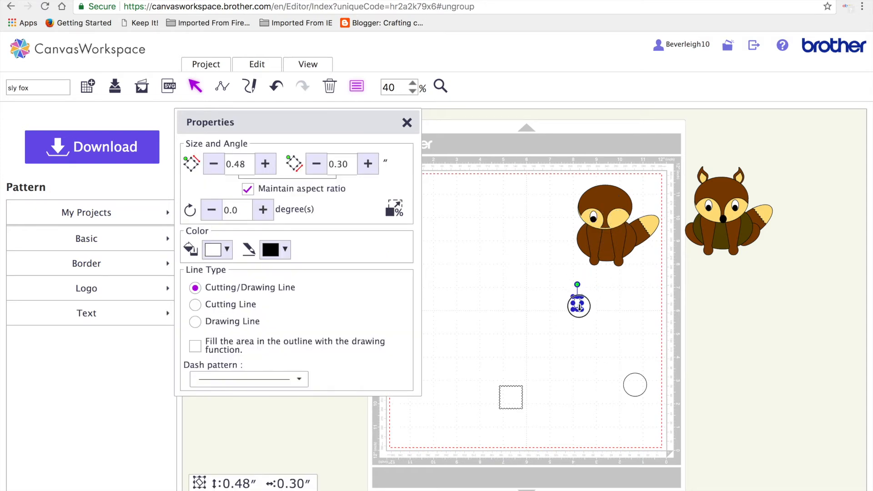
Try to select the white oval and black pupil on the fox's face together, working at 100% zoom.
left_click(593, 219)
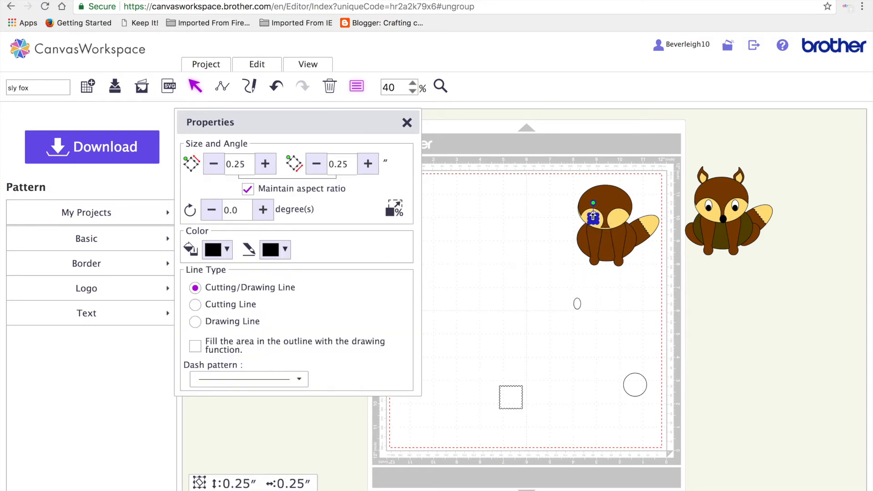
left_click_drag(596, 278, 517, 191)
left_click(412, 84)
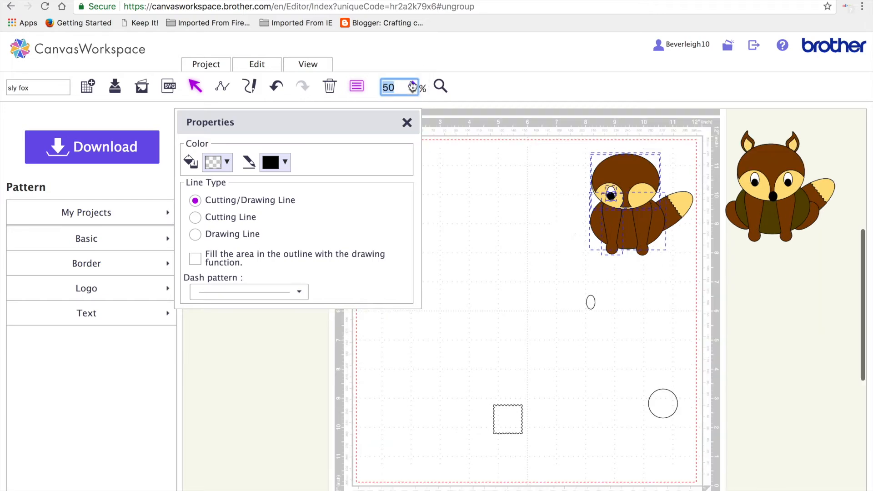
left_click(559, 320)
left_click(412, 84)
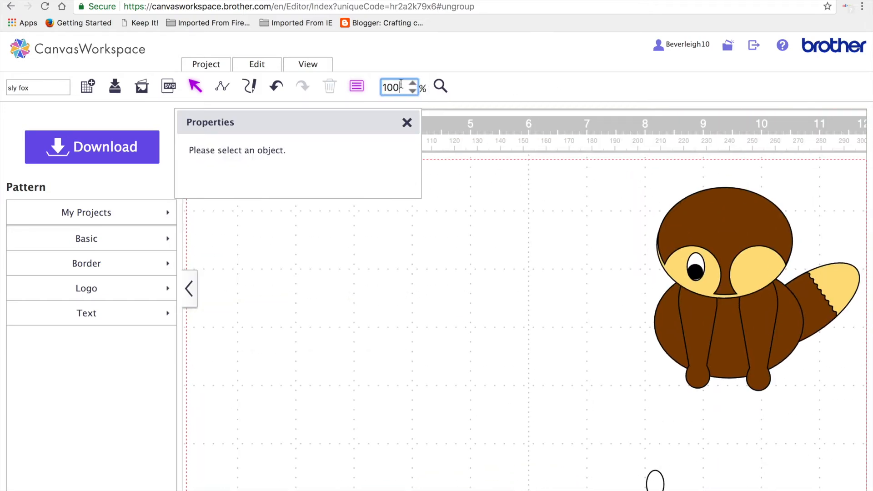
left_click(192, 86)
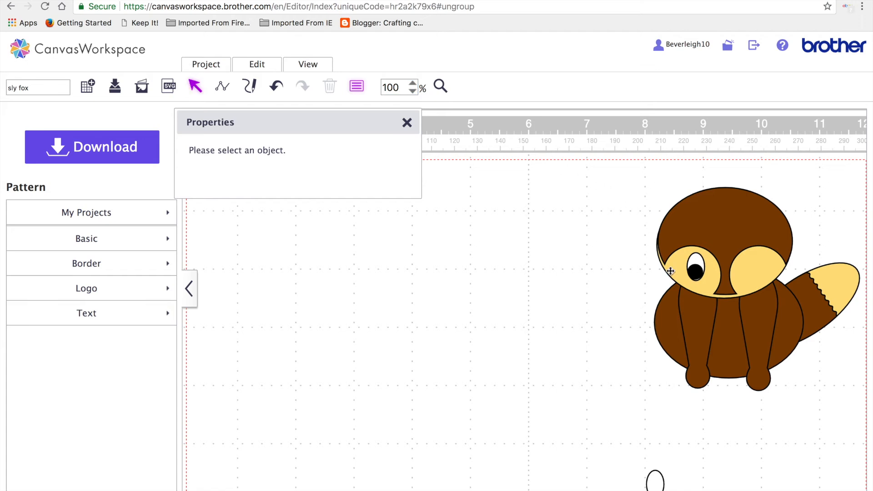
left_click(695, 271)
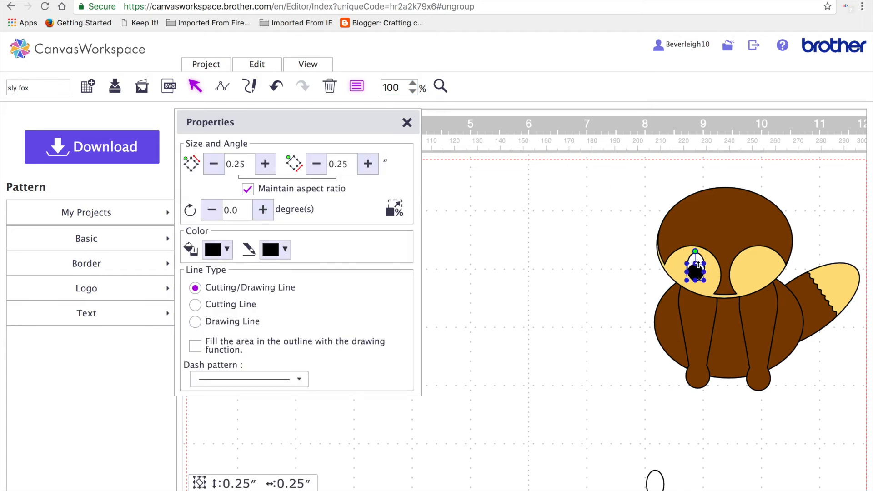
left_click(698, 259)
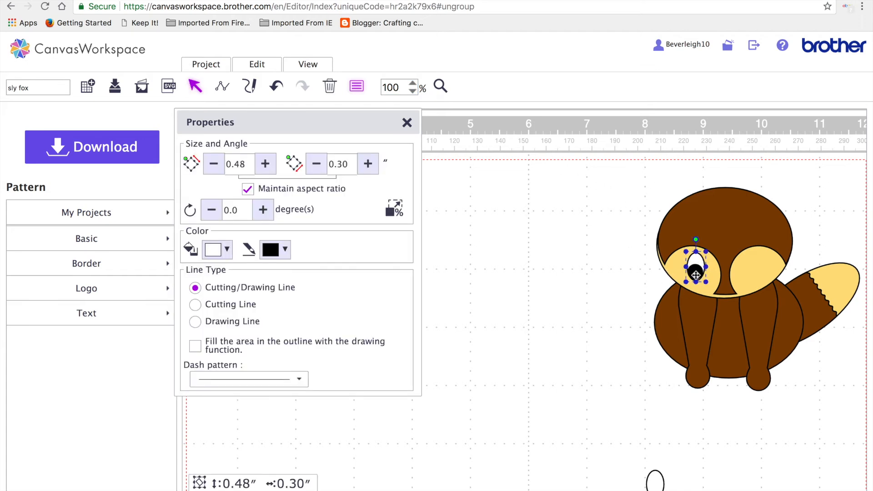
left_click(698, 274)
left_click(690, 257)
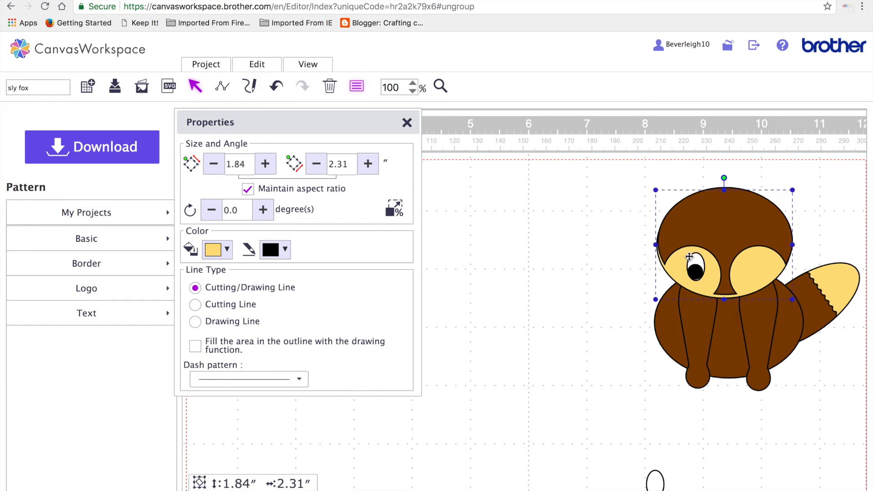
left_click(692, 263)
left_click(699, 258)
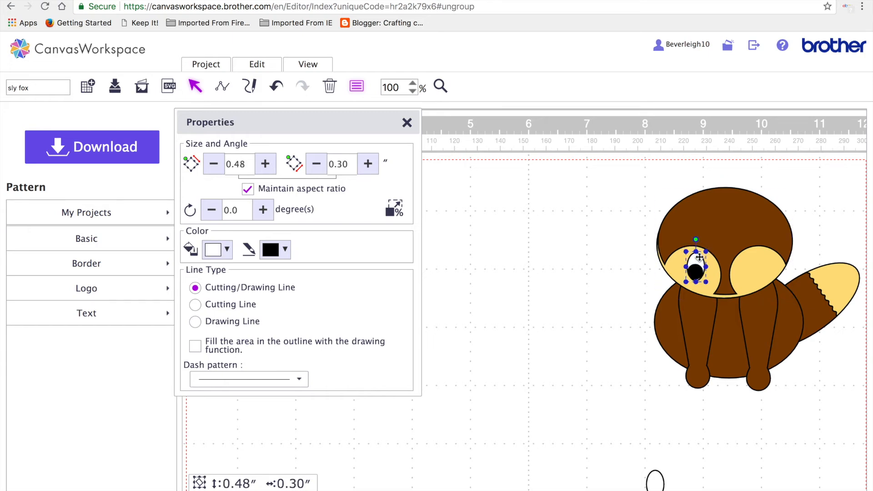
Move the black pupil and white oval off the face into the empty area beside the fox, keeping the pupil on the oval's lower part.
left_click(697, 276)
left_click_drag(697, 275, 615, 289)
left_click_drag(698, 272, 619, 282)
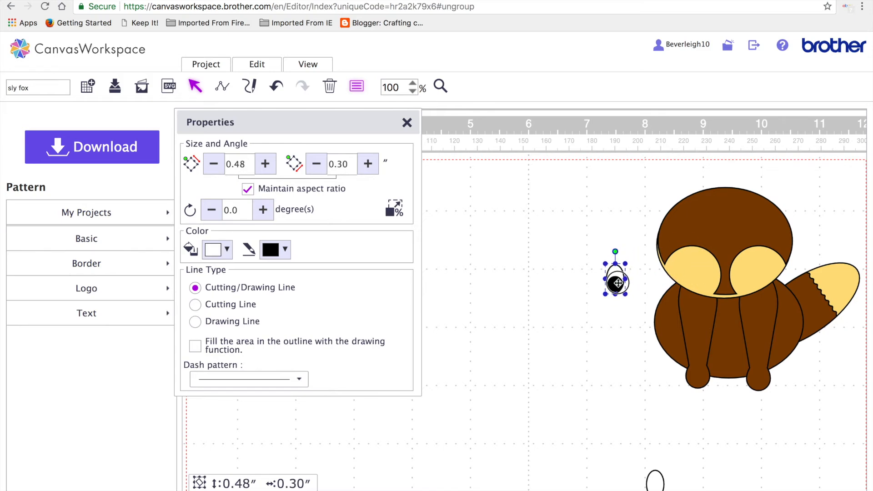
Duplicate the white oval and pupil together and place the copy on the face patch nearer the tail.
left_click_drag(590, 249, 614, 309)
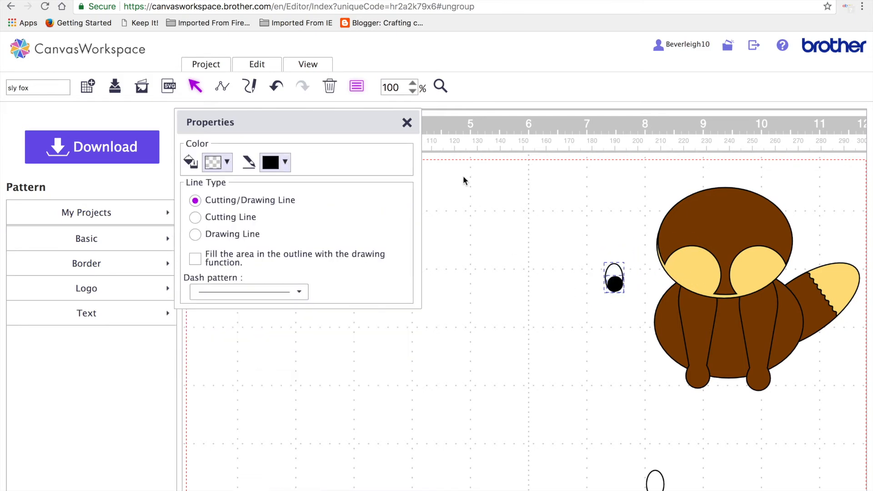
left_click(257, 65)
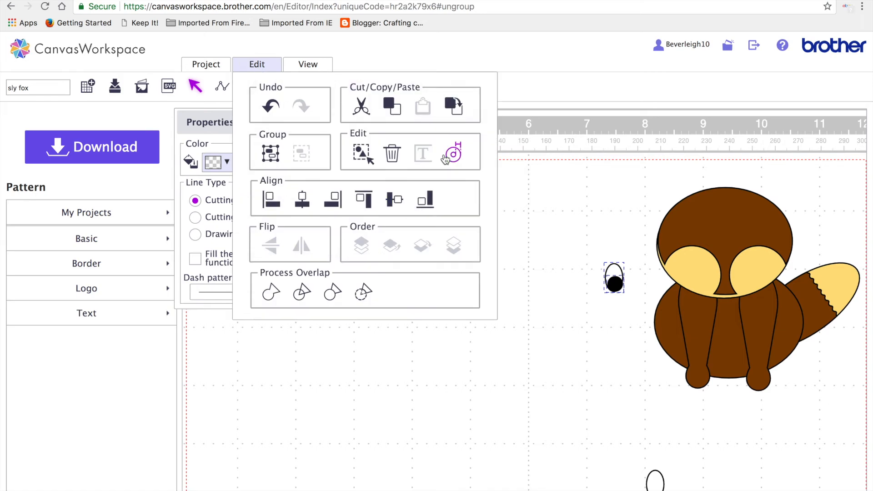
left_click(456, 108)
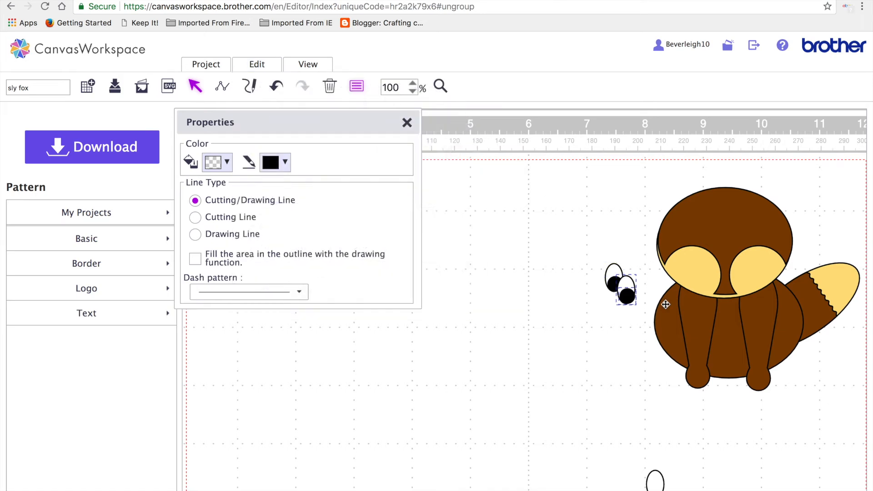
left_click_drag(625, 294, 752, 272)
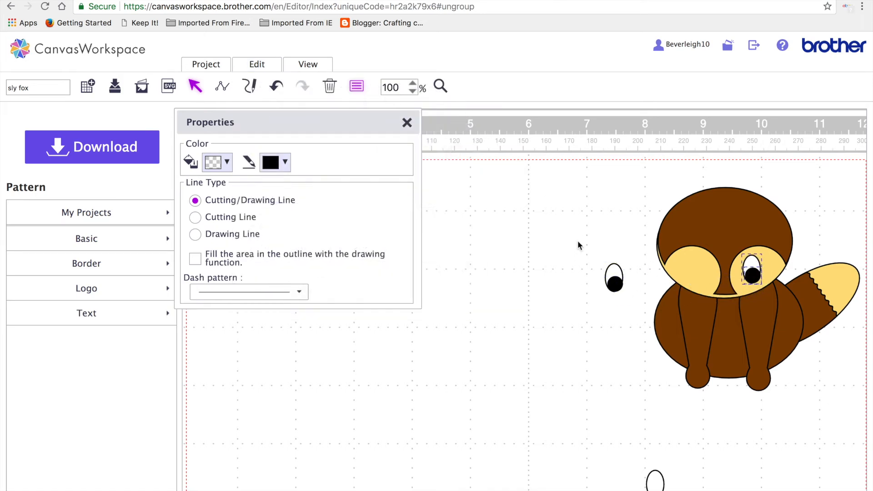
Return the original eye to the empty face patch and nudge the copied eye's pupil into line with its white oval.
left_click_drag(613, 277, 698, 271)
left_click(619, 366)
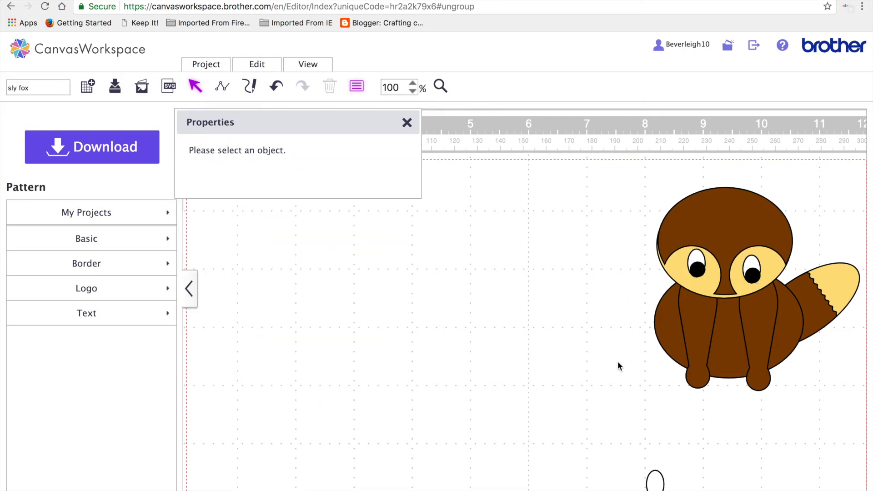
left_click(753, 274)
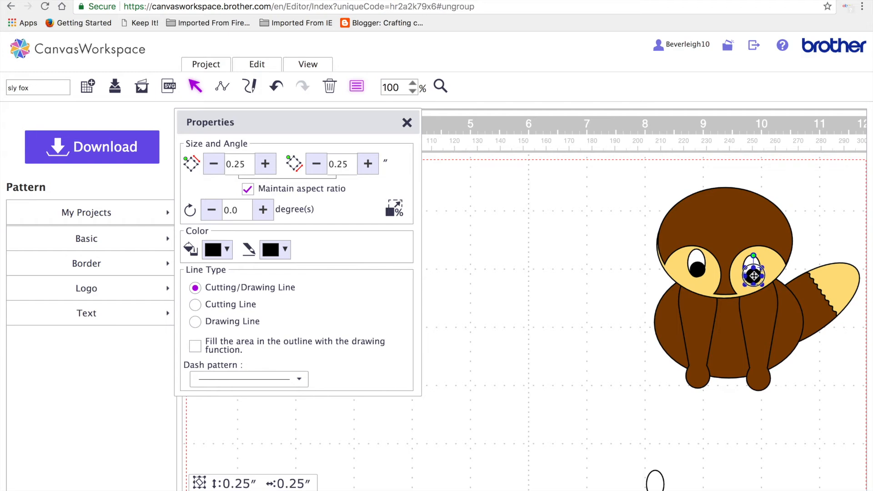
left_click(634, 324)
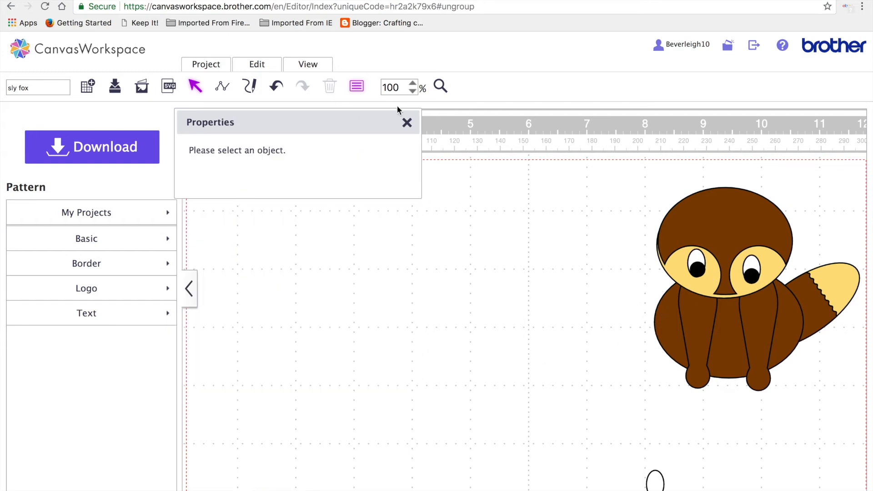
Add the tapered shape with rounded ends from the basic patterns to the mat, viewing the design at 50%.
left_click(407, 123)
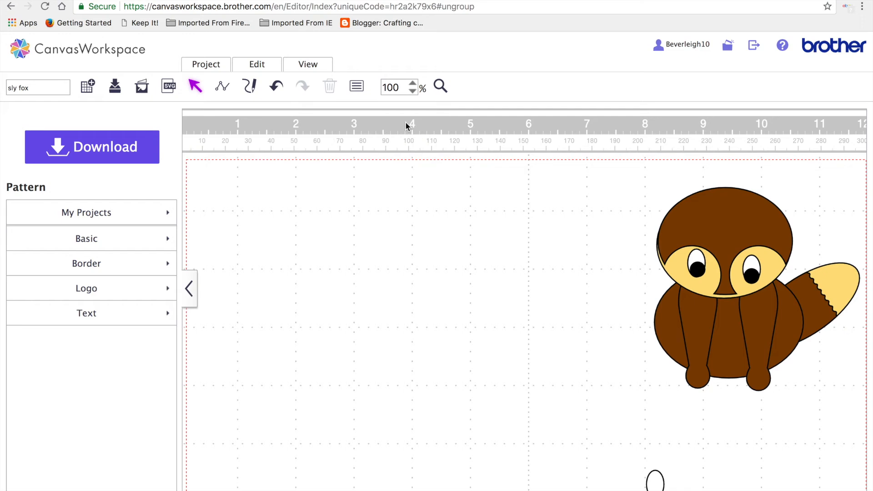
left_click(413, 92)
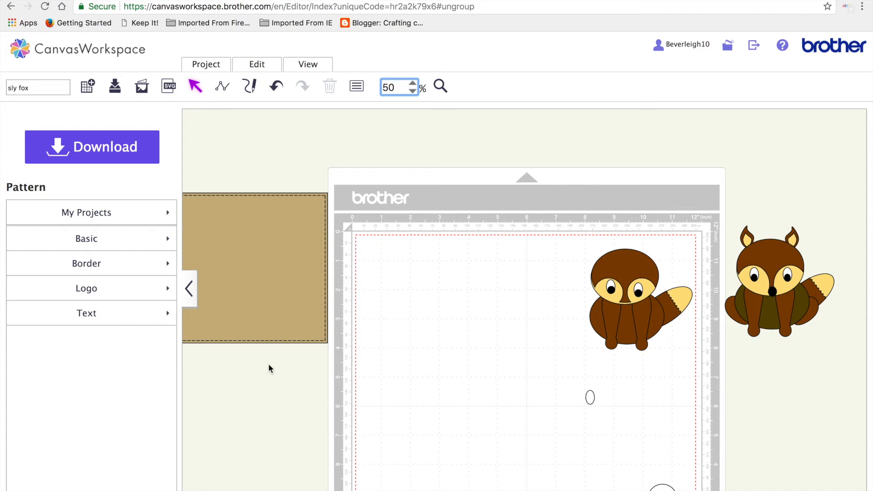
scroll(268, 366, "down", 3)
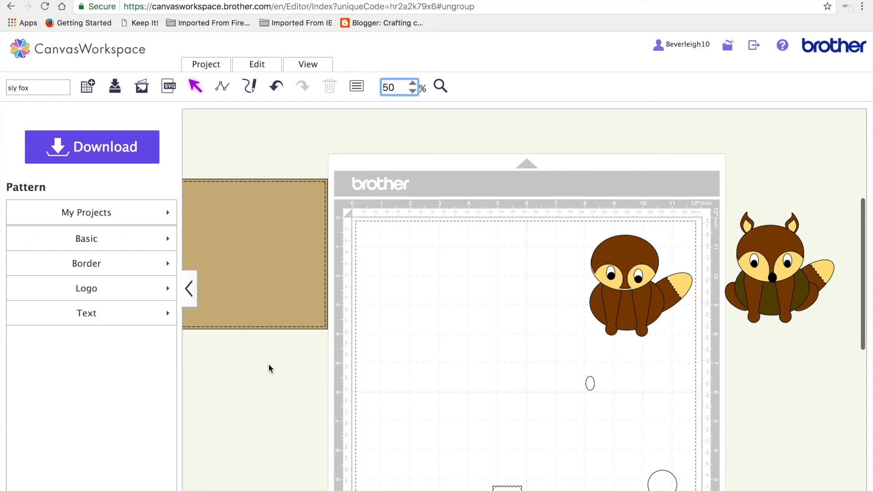
left_click(127, 239)
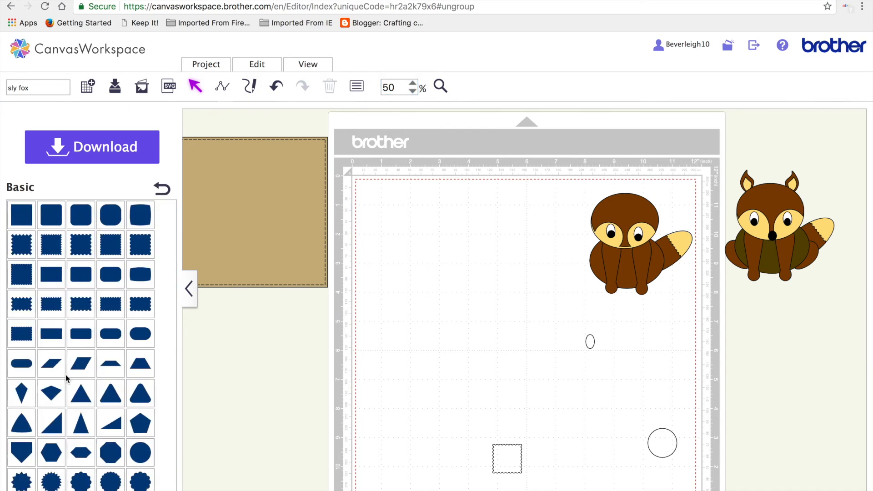
scroll(66, 379, "down", 5)
scroll(66, 378, "down", 2)
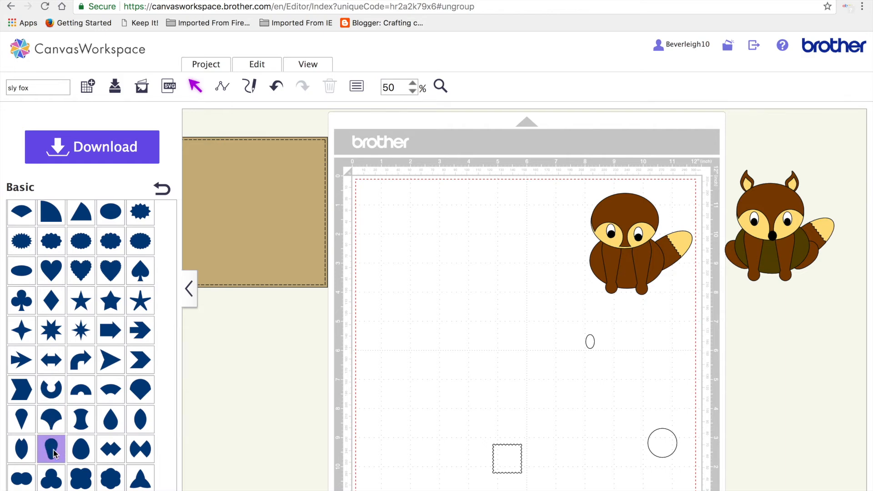
left_click(53, 454)
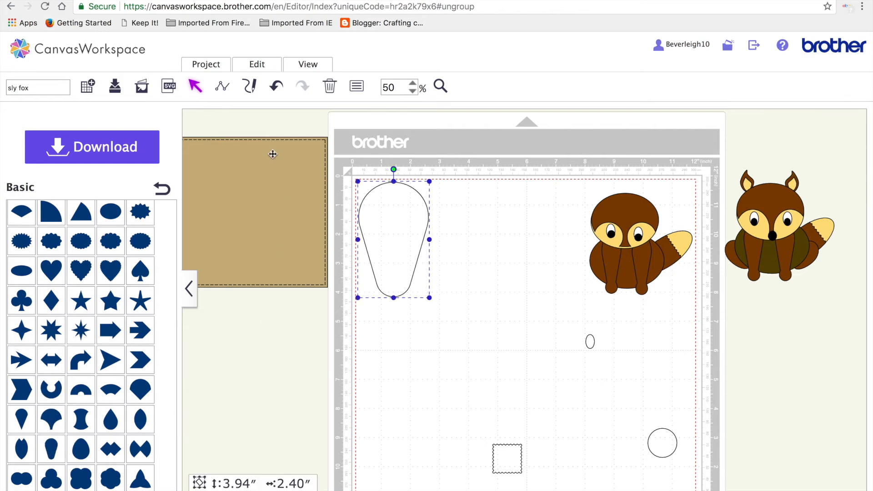
Set the tapered shape's height to 1.12 inches and its width to 0.72 inches, maintaining the aspect ratio.
left_click(357, 86)
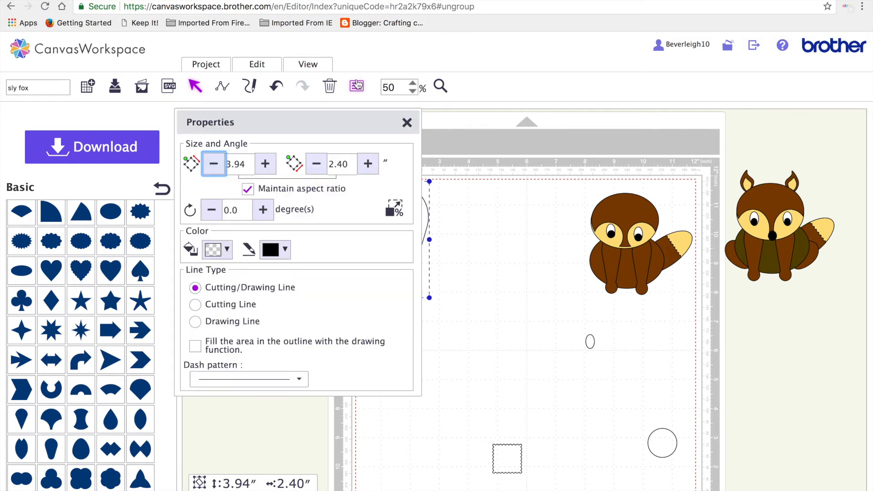
left_click(249, 164)
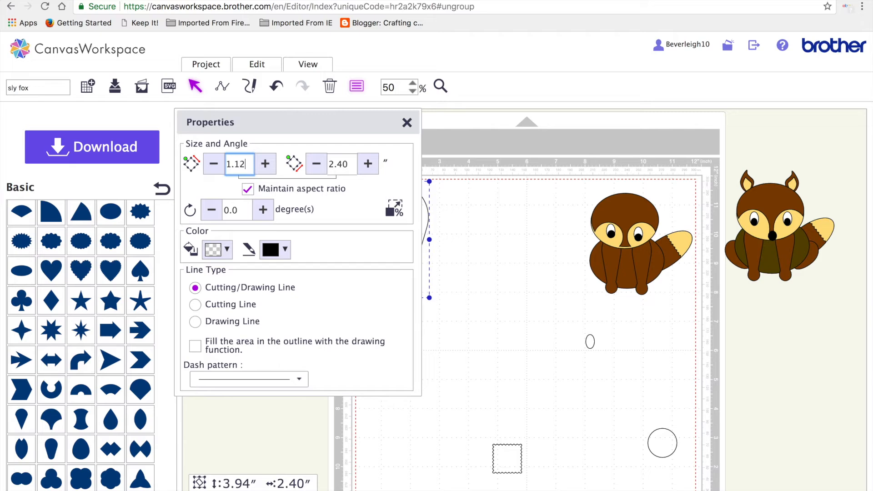
left_click(350, 163)
key("BackSpace")
key("BackSpace")
key("BackSpace")
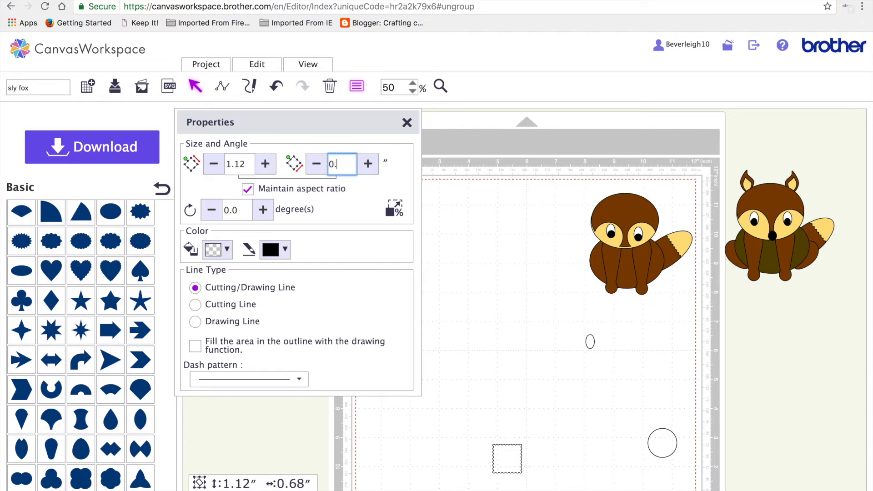
type("72")
key("Return")
Move the tapered shape into clear space on the mat away from the fox and make a duplicate of it.
left_click_drag(367, 125, 303, 137)
left_click_drag(375, 195, 464, 223)
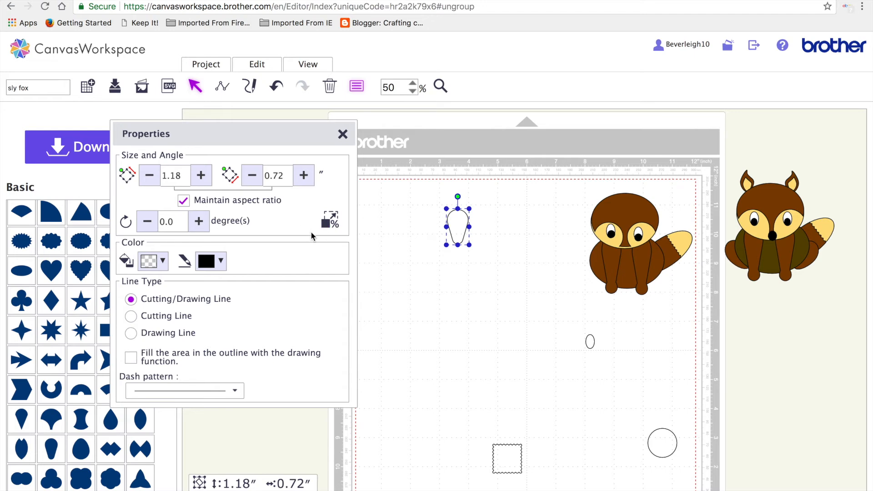
key("ctrl+v")
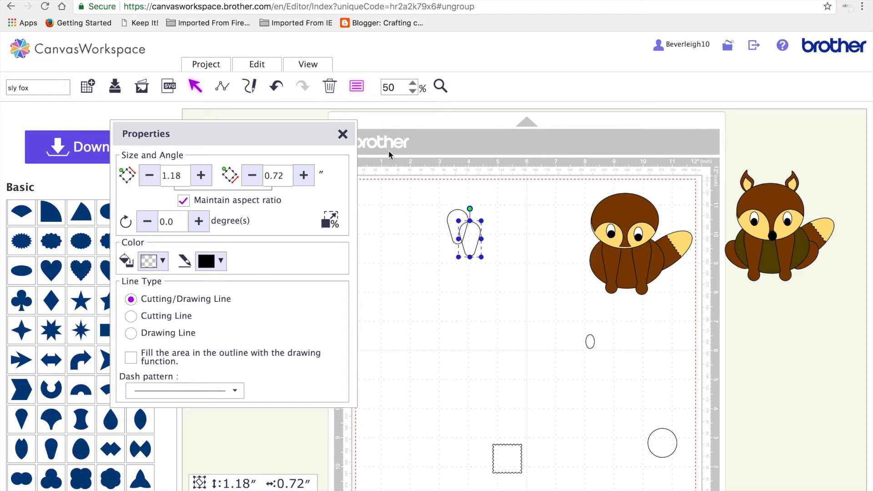
Fill both tapered shapes with the fox's brown color.
left_click_drag(441, 206, 490, 266)
left_click(161, 179)
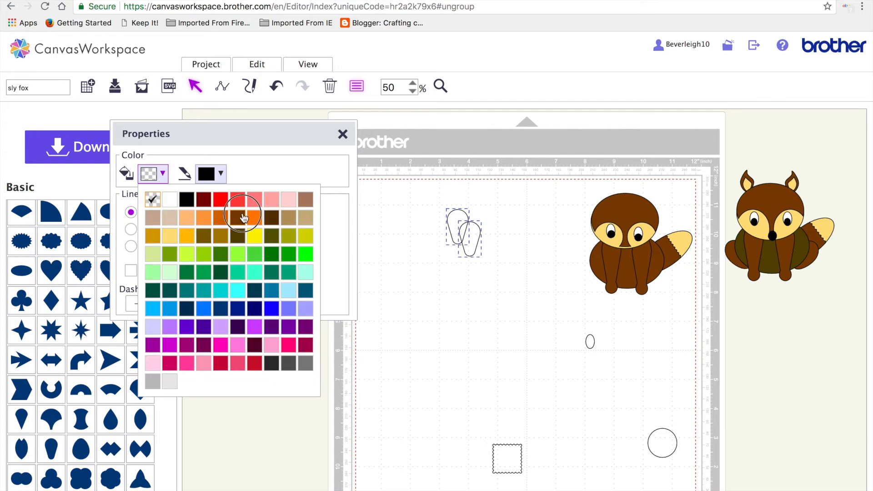
left_click(243, 218)
left_click(470, 306)
Send one brown tapered shape to the back, rotate it to 333.1 degrees, and place it as a hind leg opposite the tail.
left_click_drag(467, 230, 499, 214)
left_click(269, 69)
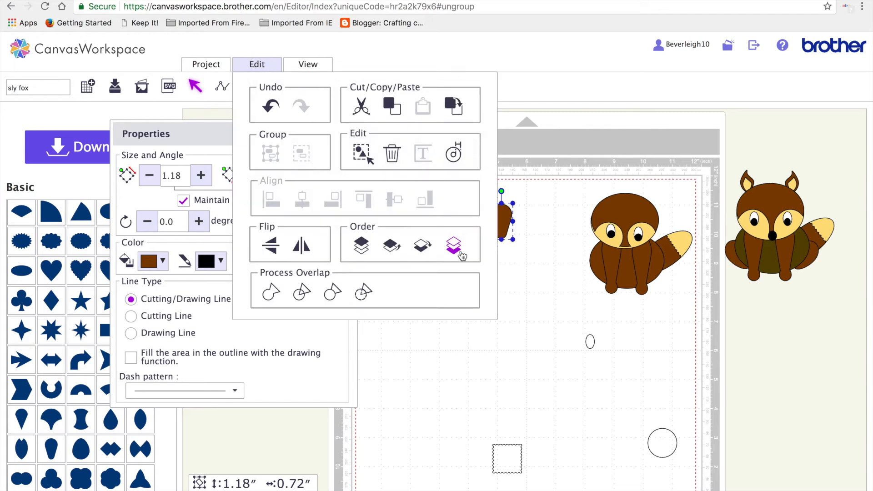
left_click(459, 251)
left_click_drag(501, 191, 487, 195)
left_click_drag(504, 224, 600, 269)
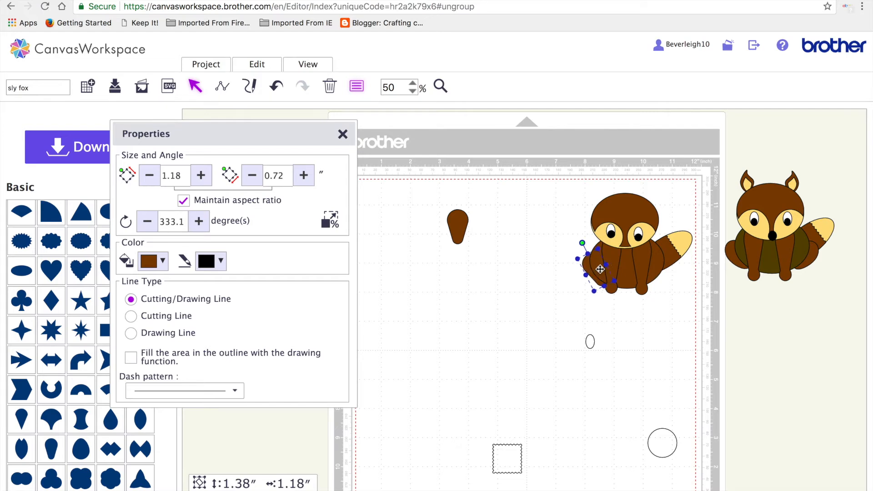
Rotate the other brown tapered shape to 17.9 degrees, send it to the back, and place it as the hind leg below the tail.
left_click(461, 223)
left_click_drag(459, 196, 468, 198)
left_click(272, 66)
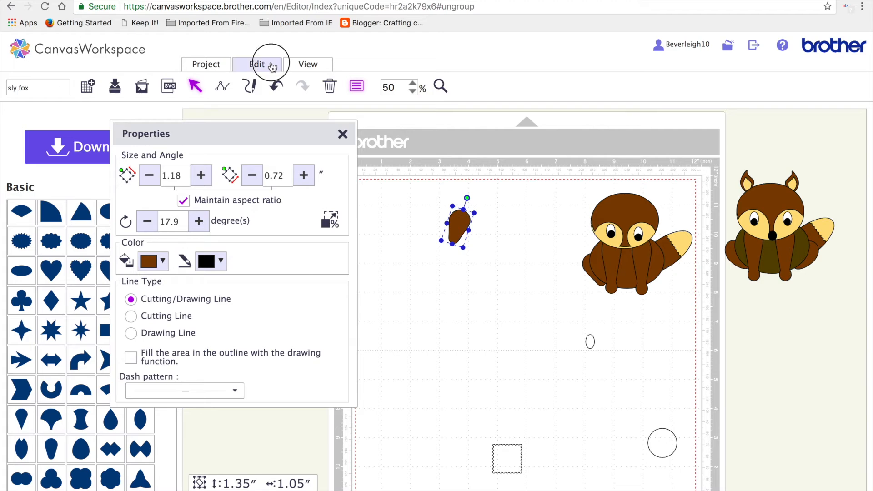
left_click(462, 255)
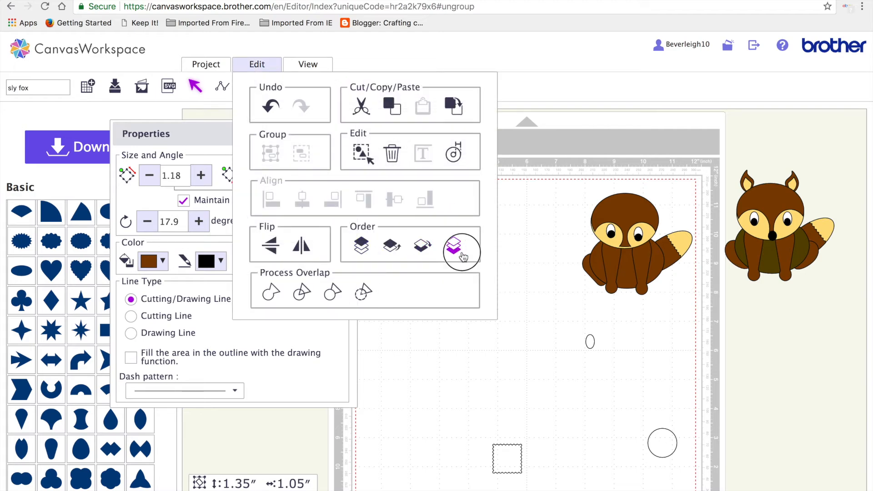
left_click_drag(462, 222, 658, 259)
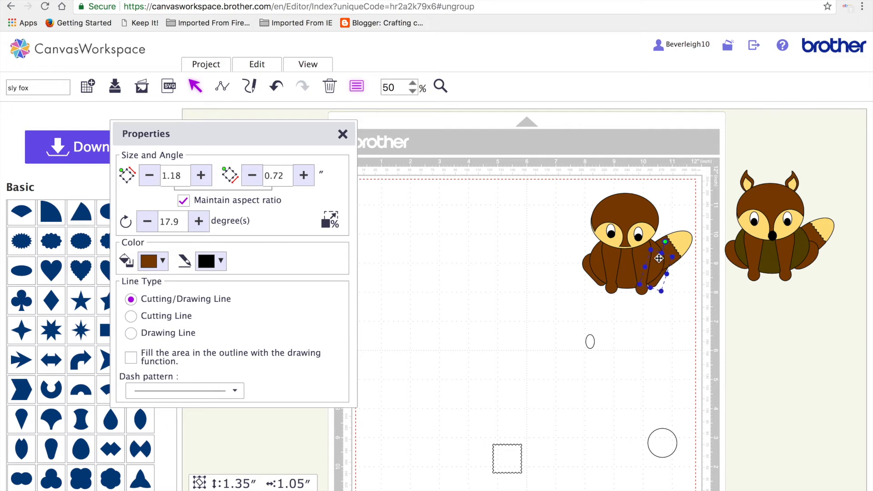
left_click(547, 327)
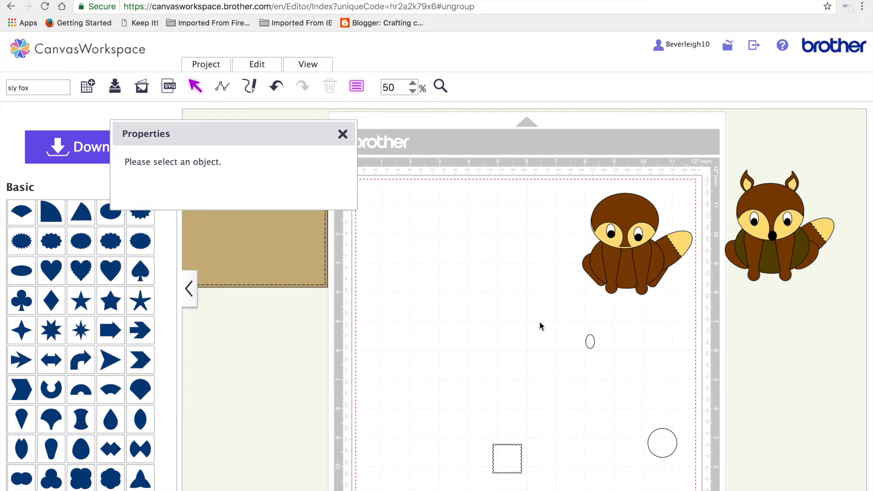
left_click(664, 275)
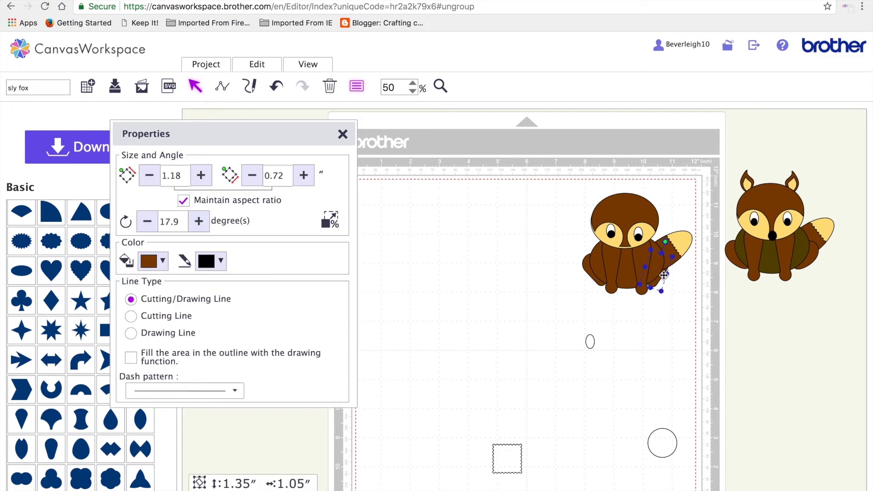
Bring the hind leg below the tail forward in the stacking order and fine-tune its position against the body.
left_click(257, 64)
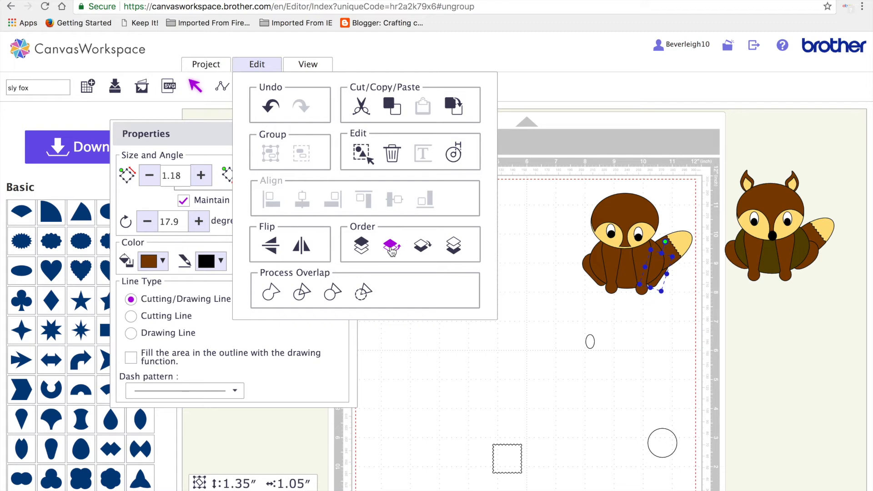
left_click(391, 249)
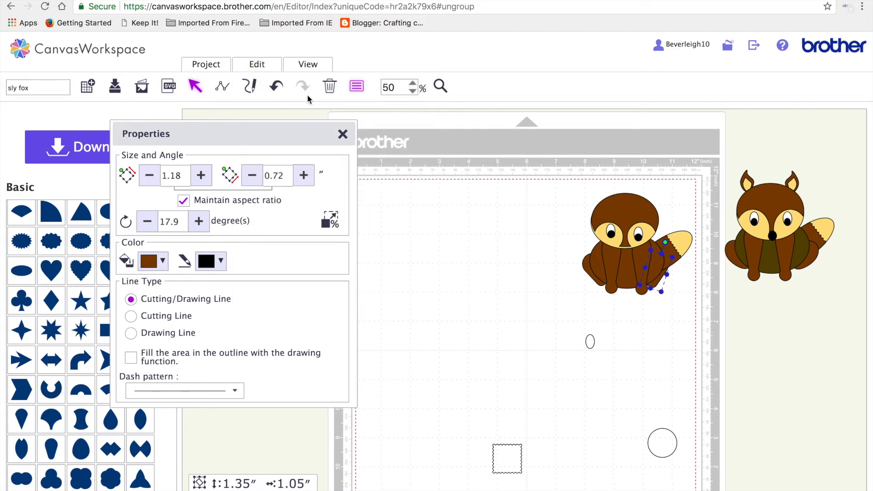
left_click(252, 64)
left_click(392, 247)
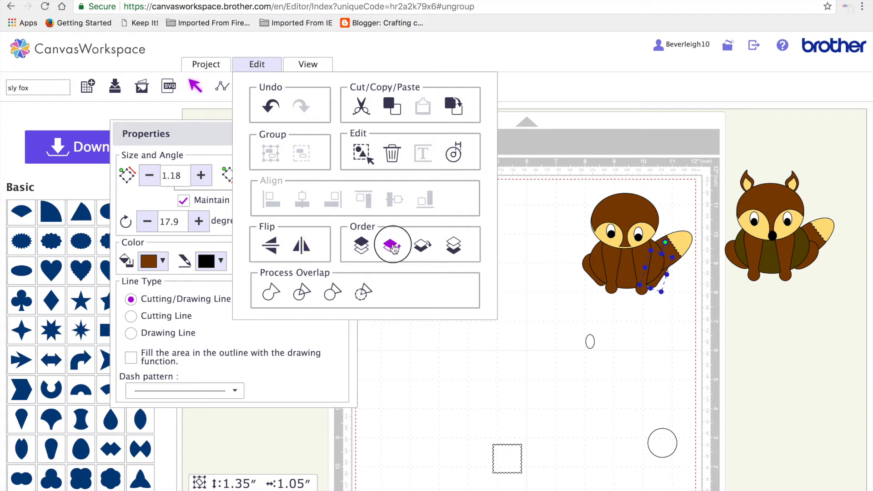
left_click(516, 321)
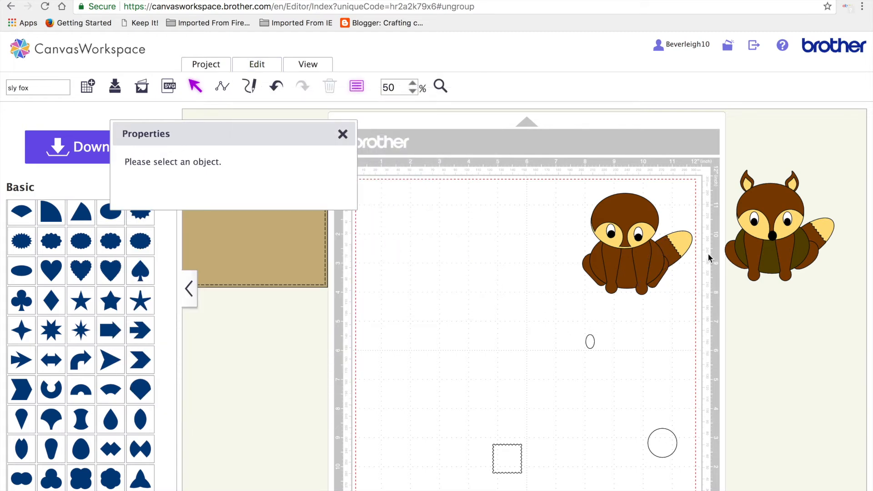
left_click(661, 278)
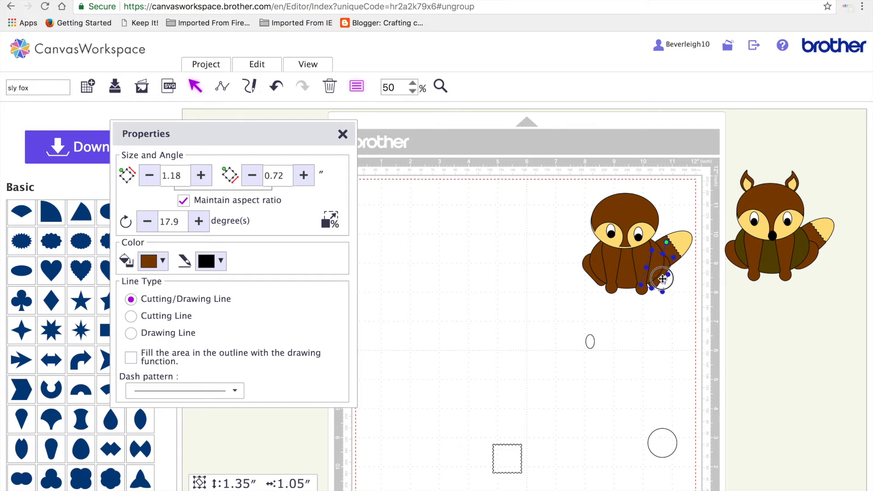
left_click(607, 338)
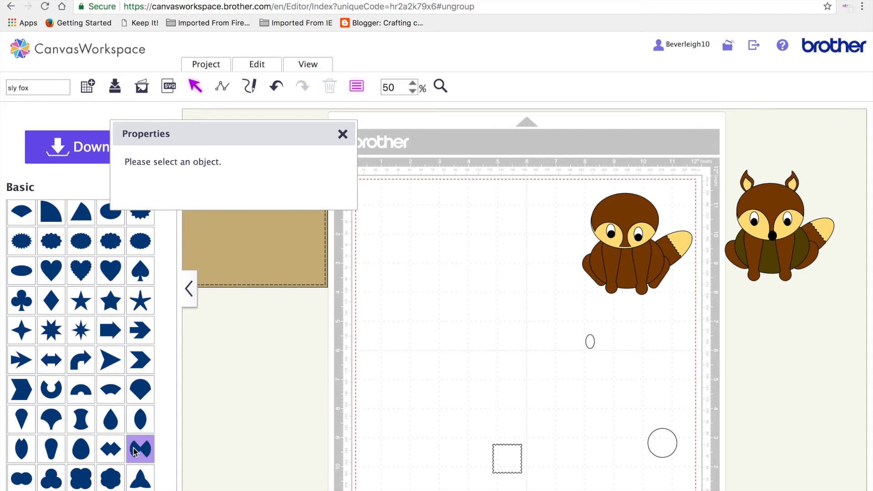
Add a teardrop shape to clear space on the mat and shrink it to about 0.73 by 0.50 inches.
left_click_drag(113, 417, 399, 294)
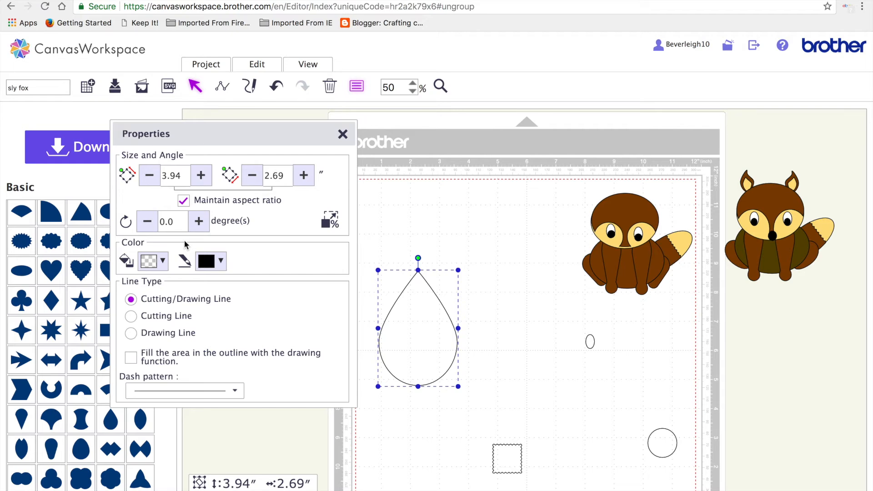
left_click_drag(408, 302, 406, 301)
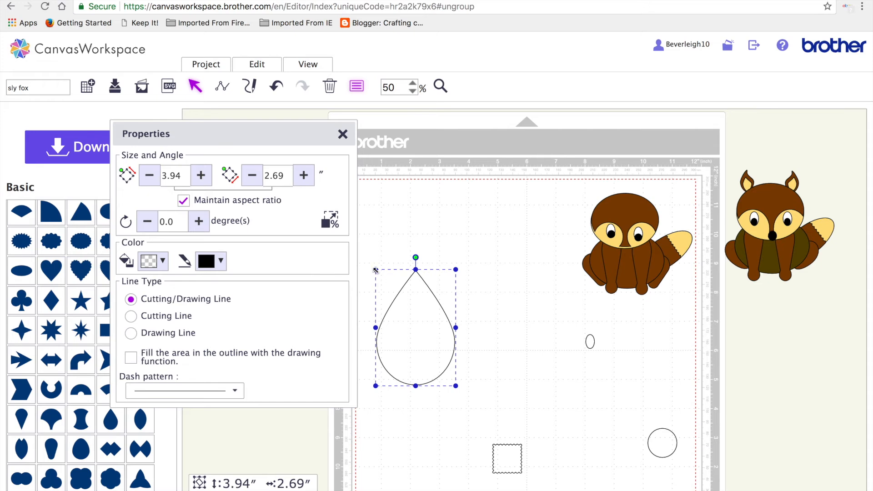
left_click_drag(374, 270, 440, 342)
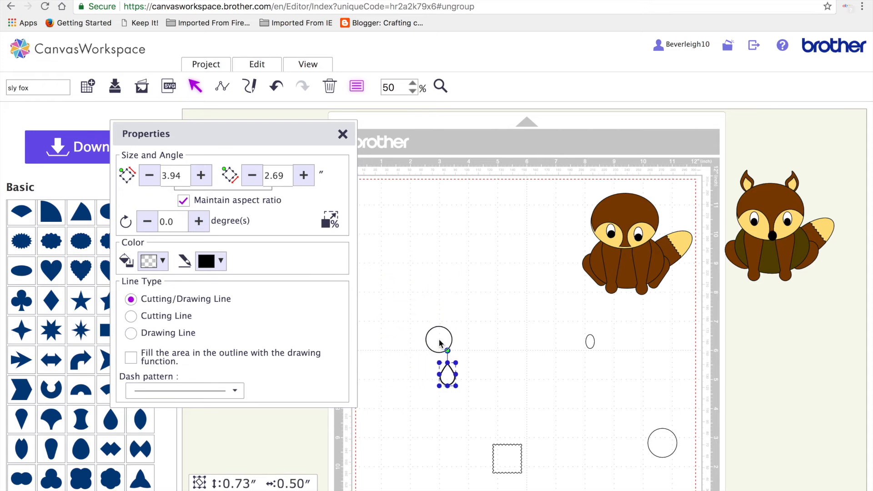
left_click_drag(439, 342, 439, 343)
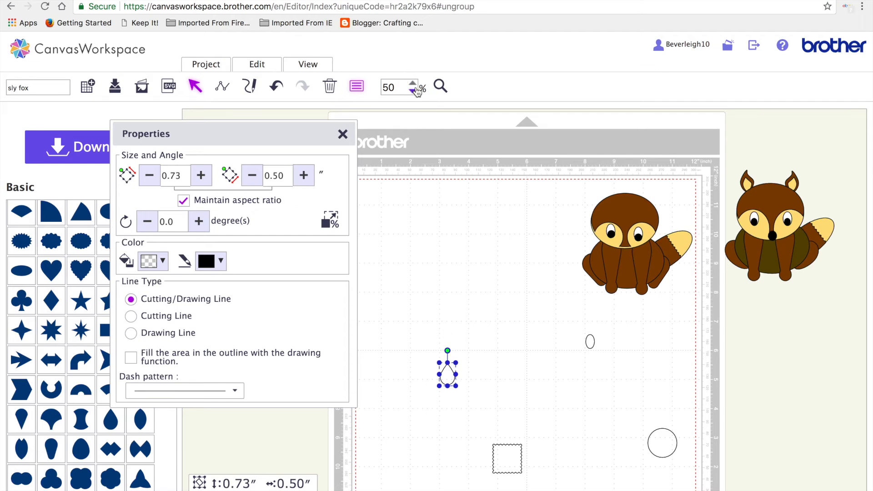
Edit the small teardrop's path so one side curves inward from the tip, forming a pointed ear shape about 0.59 inches wide.
left_click(443, 87)
left_click(453, 378)
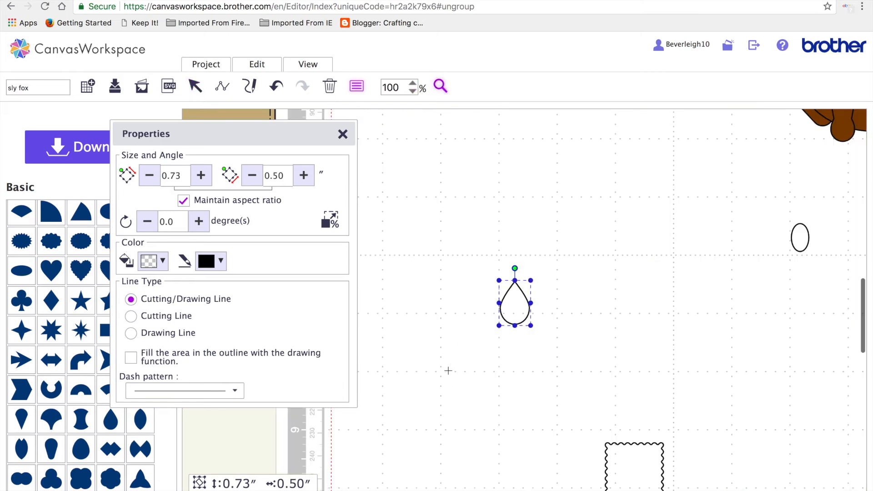
left_click(513, 323)
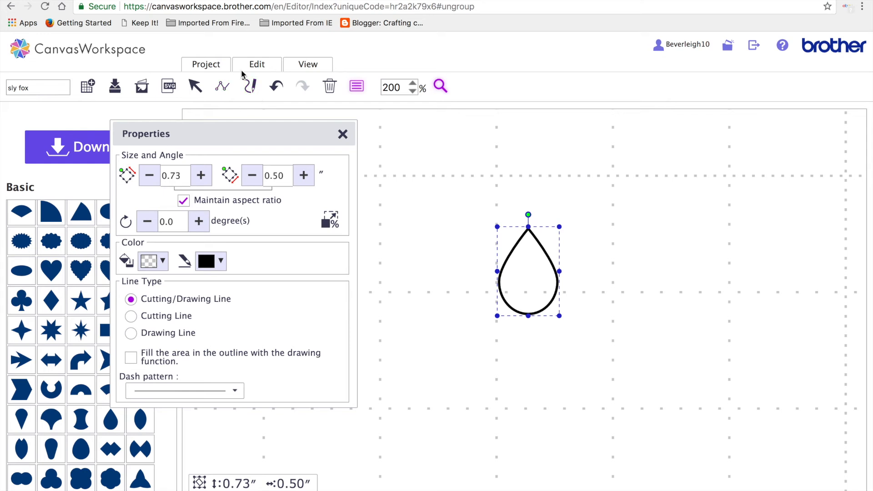
left_click(195, 86)
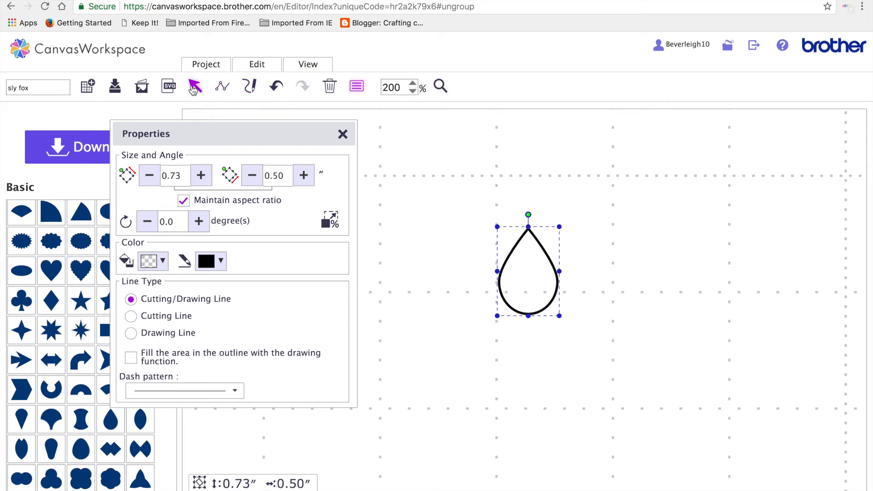
double_click(533, 238)
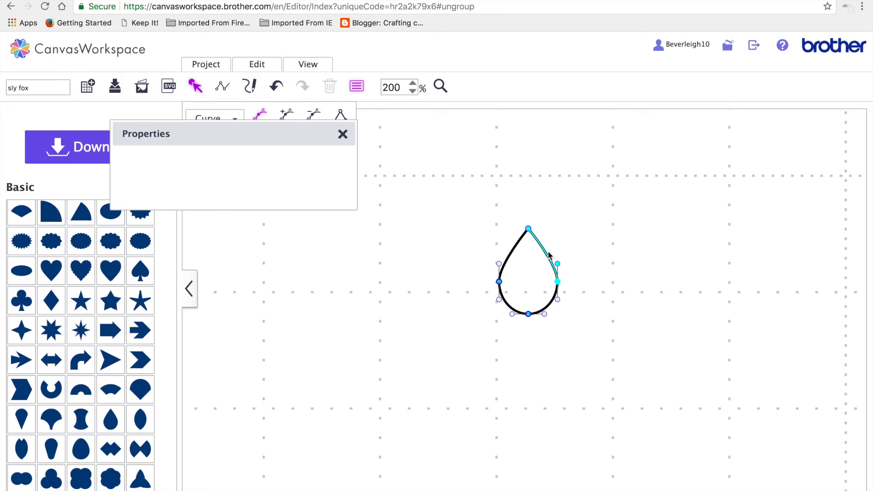
left_click(545, 254)
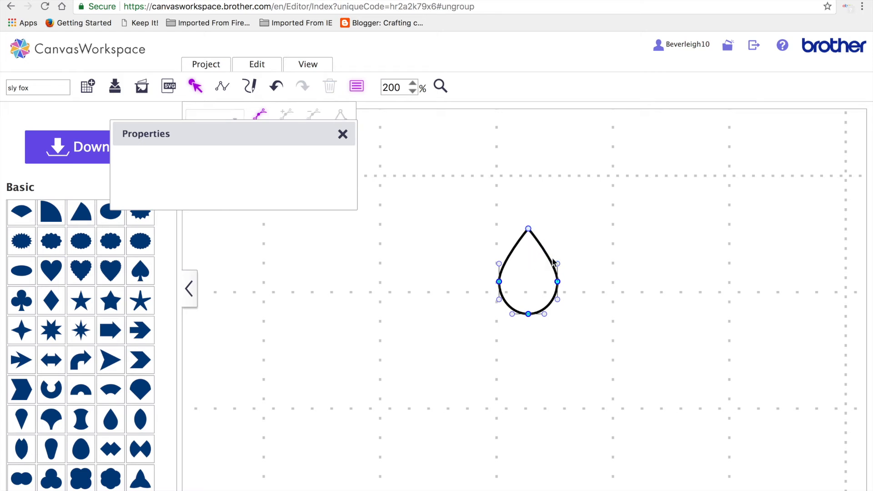
left_click(558, 282)
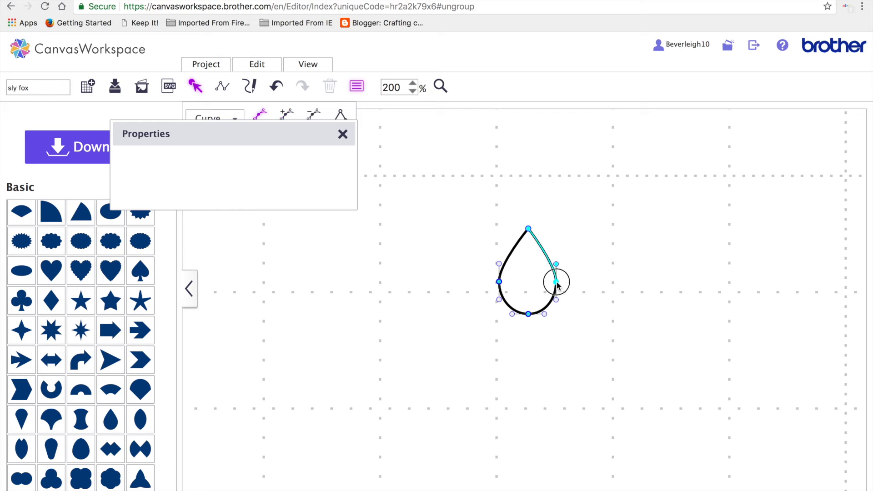
left_click_drag(558, 283, 527, 264)
left_click(585, 386)
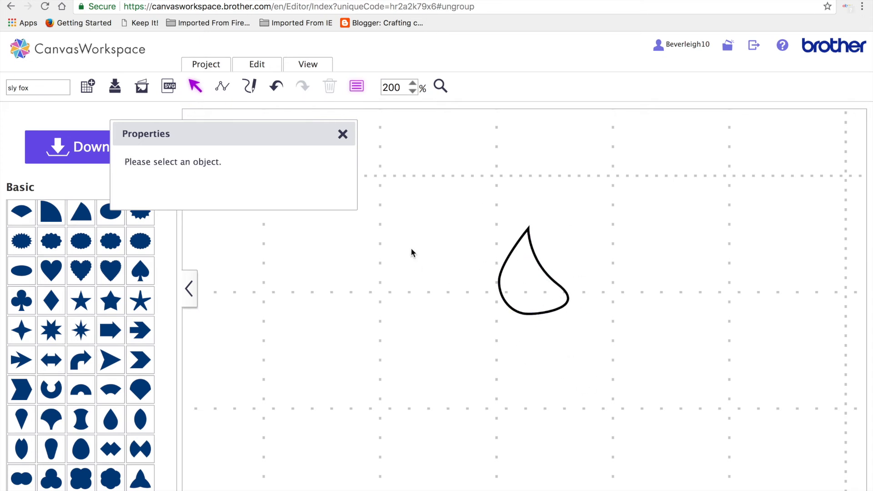
Move the ear shape near the fox's head, duplicate it, and flip the copy horizontally.
left_click(414, 91)
left_click(414, 91)
left_click(413, 90)
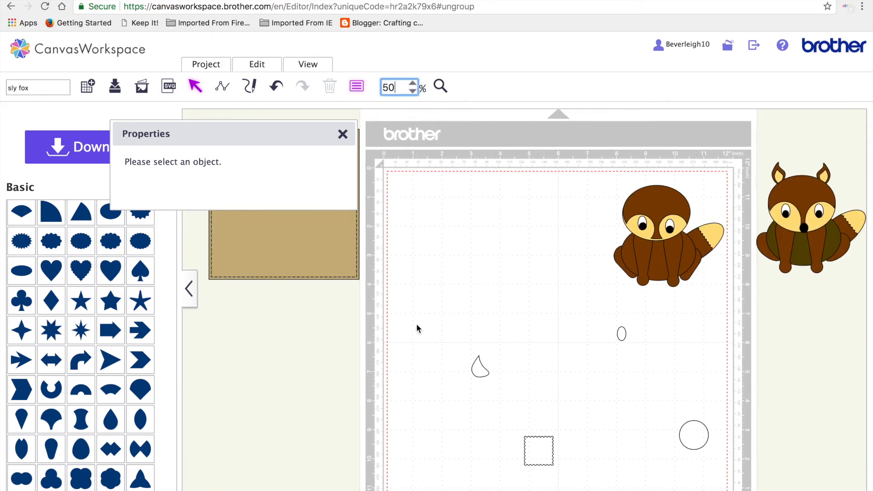
left_click_drag(477, 368, 559, 207)
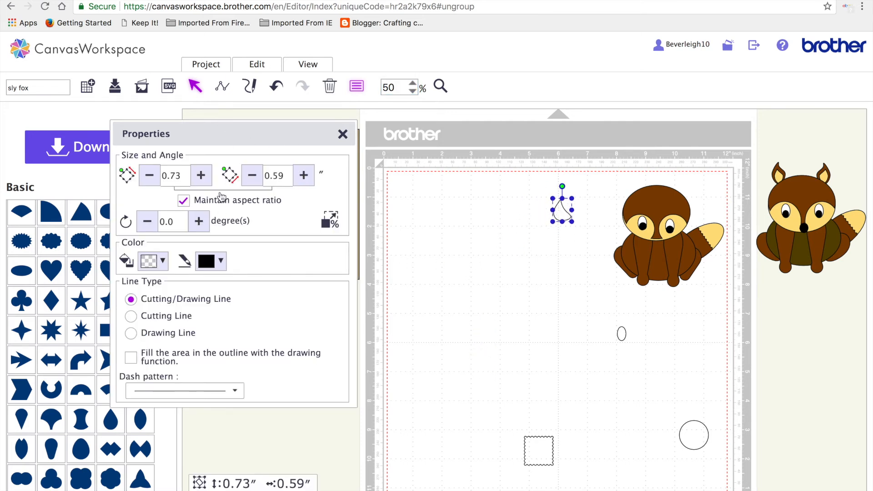
left_click(256, 65)
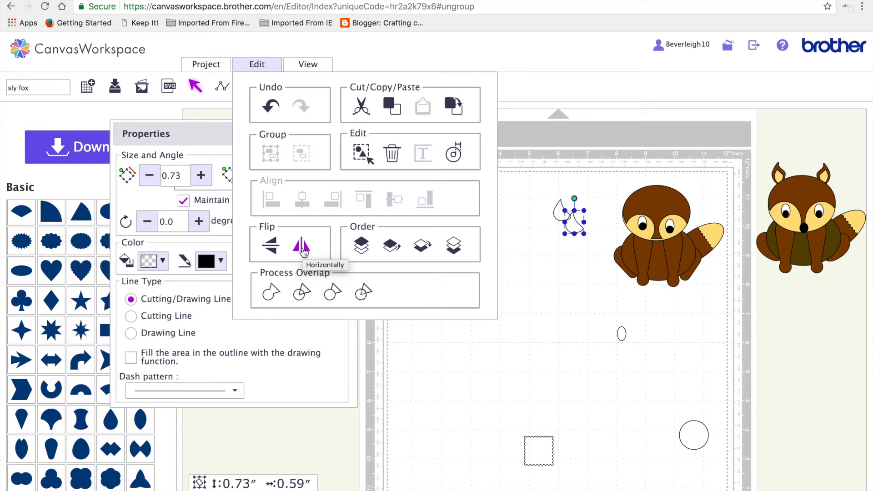
left_click(304, 251)
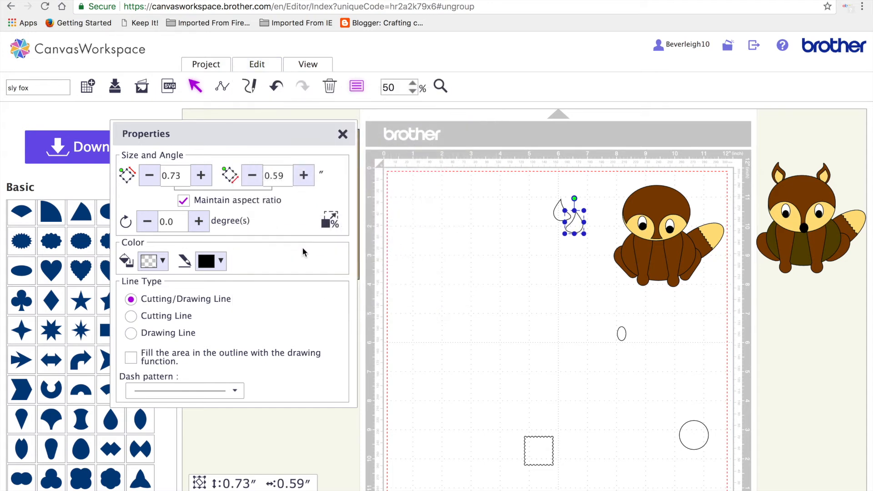
Place the mirrored ear shapes on opposite sides of the head's top and fill both with the fox's brown color.
left_click_drag(575, 228, 683, 191)
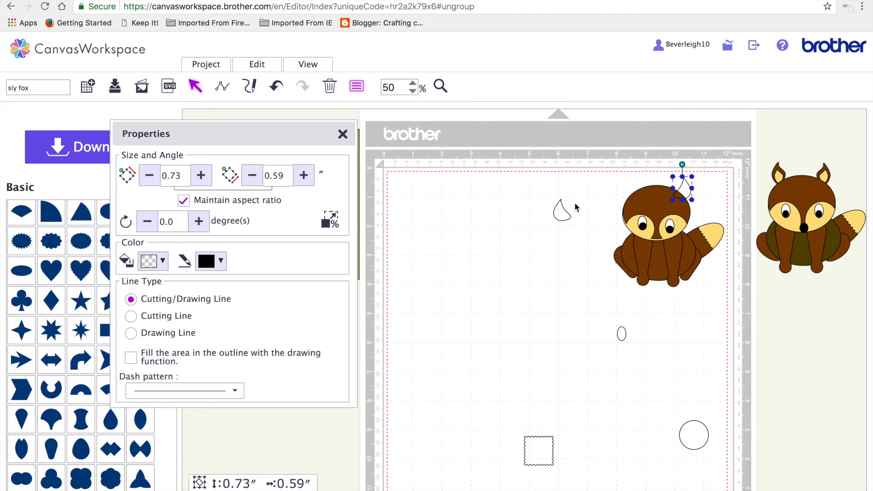
left_click_drag(557, 208, 626, 187)
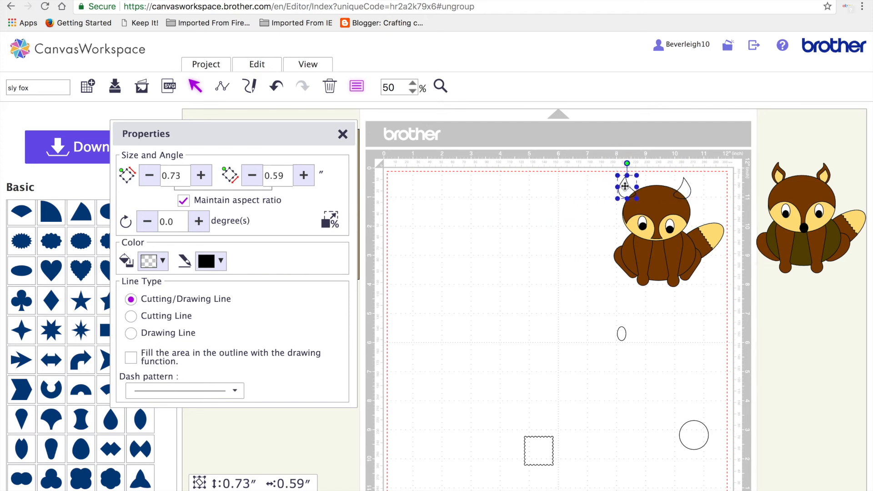
left_click(162, 260)
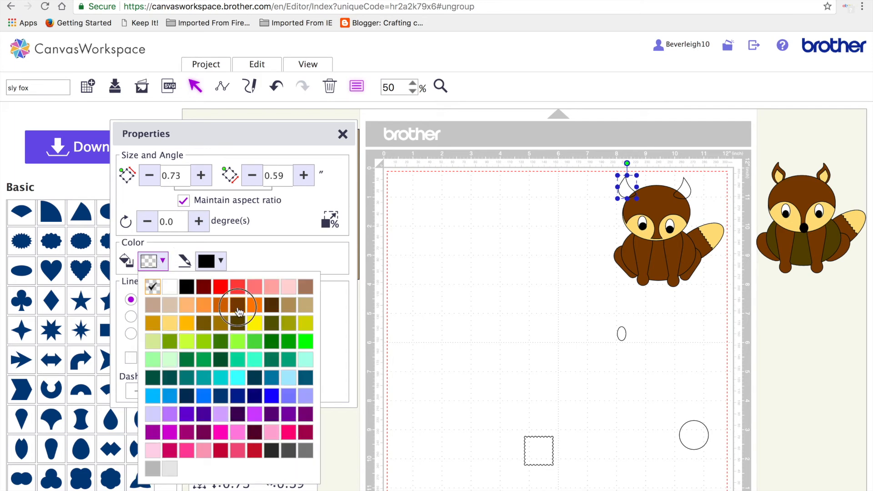
left_click(237, 311)
left_click(685, 186)
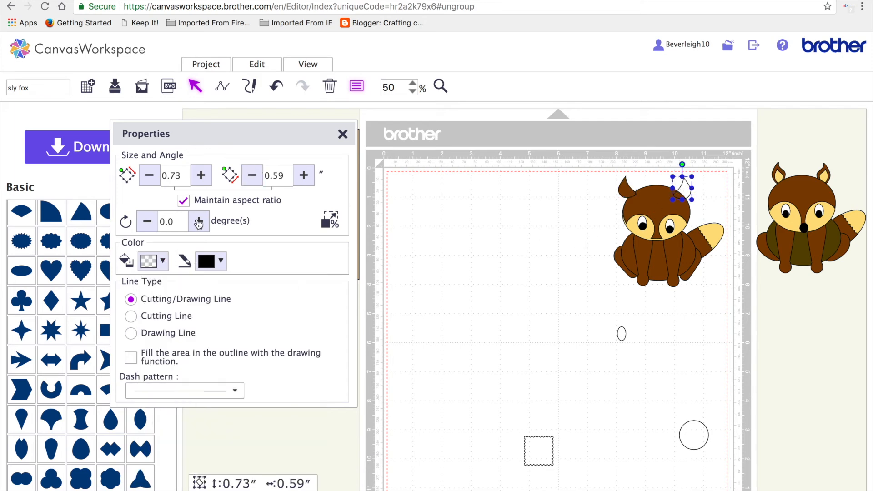
left_click(162, 260)
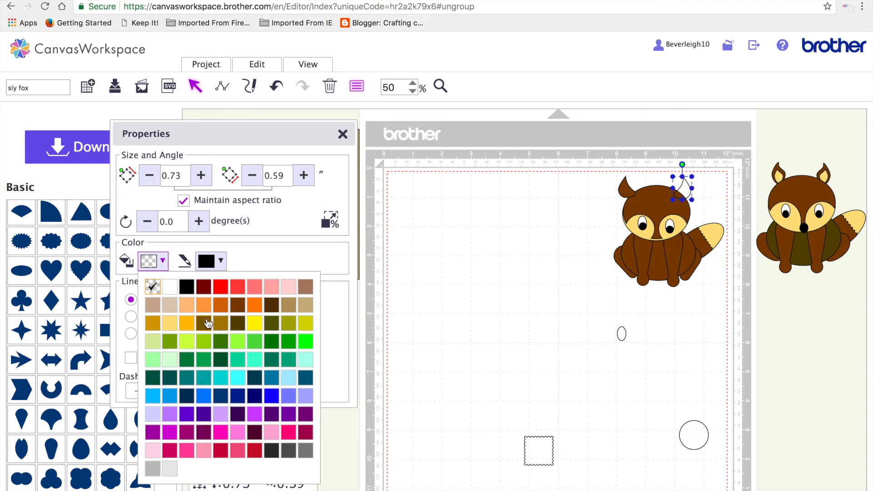
left_click(237, 307)
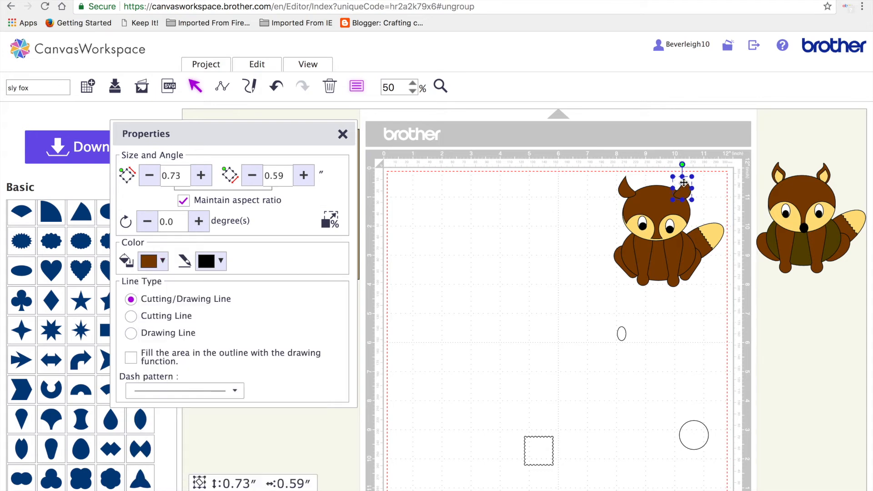
left_click_drag(685, 185, 686, 184)
left_click_drag(625, 186, 629, 189)
Duplicate the ear opposite the tail, move the copy into clear space, shrink it to 0.48 by 0.39 inches, and fill it light yellow.
key("ctrl+d")
left_click_drag(646, 203, 529, 225)
left_click(149, 176)
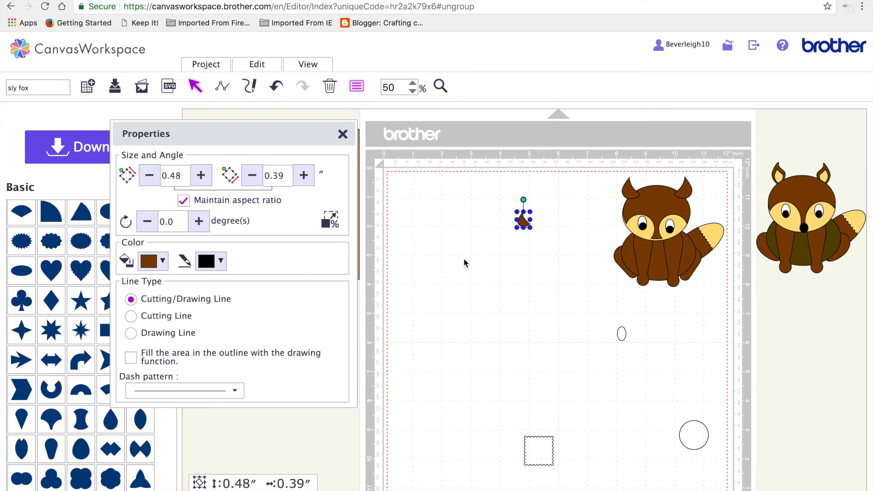
left_click(162, 261)
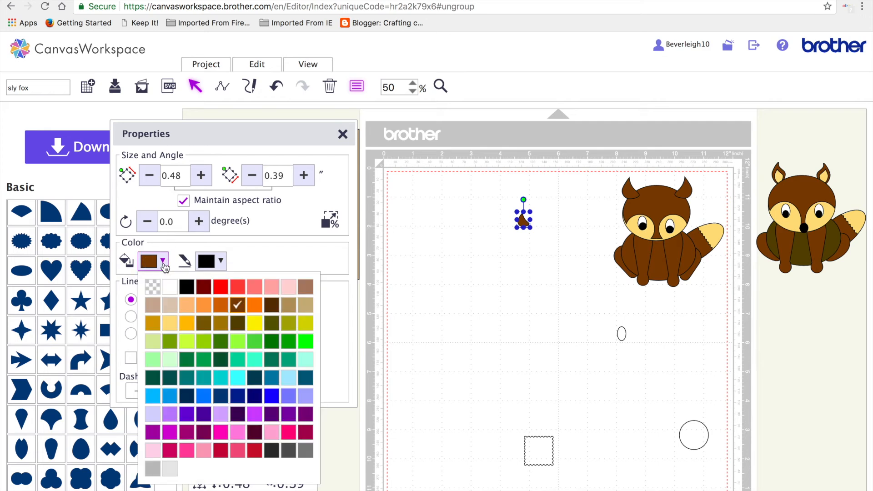
left_click(170, 323)
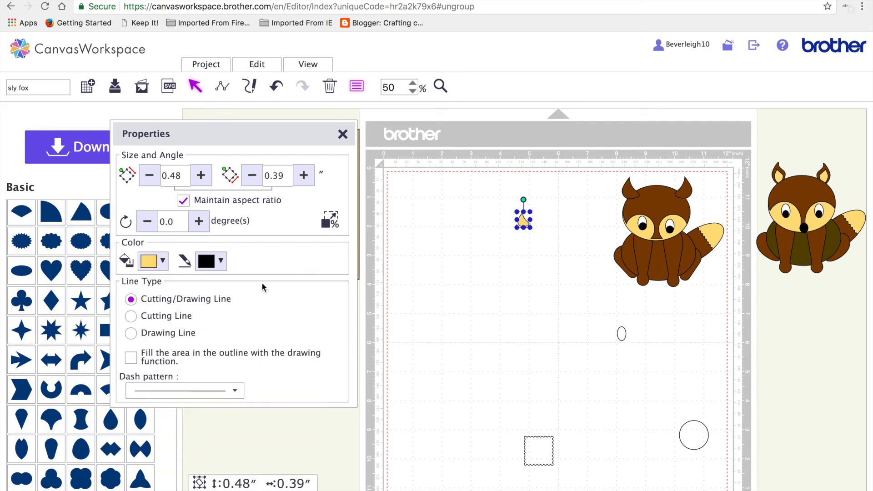
Duplicate the small yellow inner ear, flip the copy horizontally, and position it inside the brown ear on the tail side.
key("super+v")
left_click(257, 65)
left_click(311, 249)
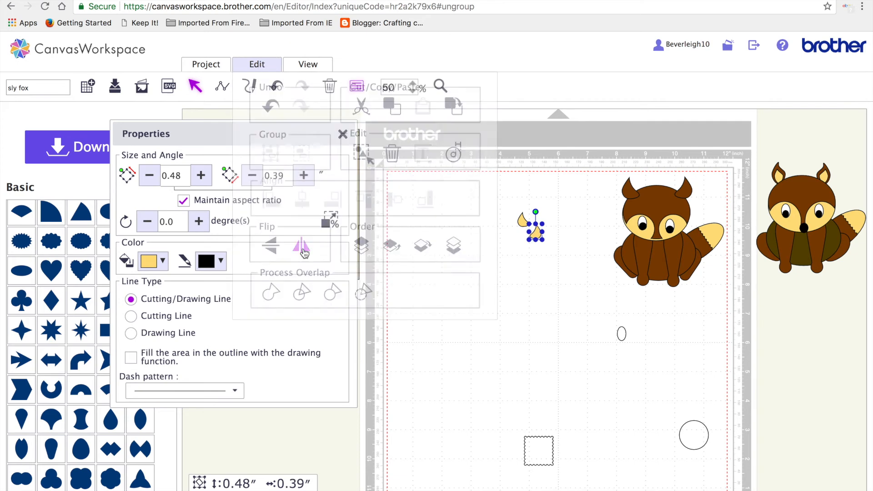
left_click_drag(536, 234, 686, 184)
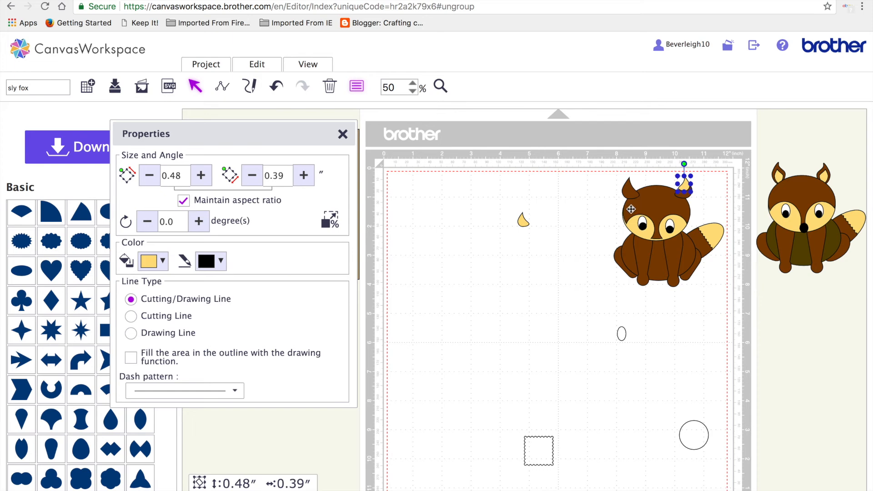
key("Down")
key("Down")
key("Down")
key("Down")
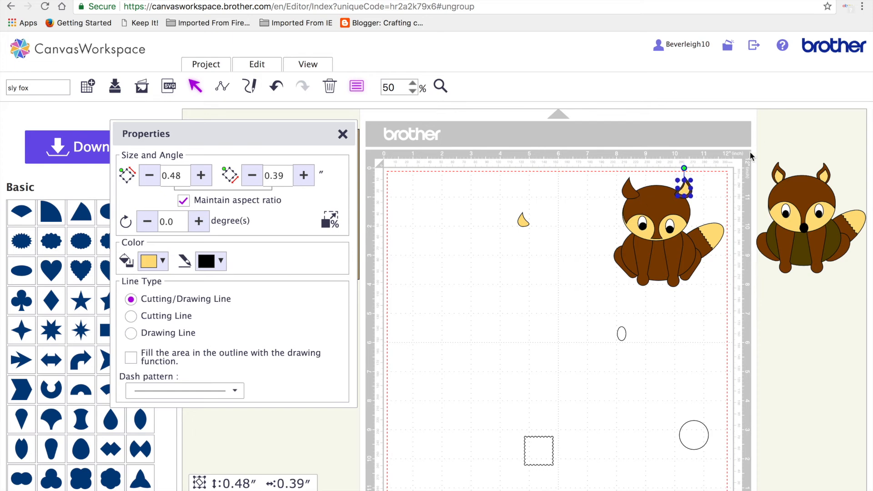
Position the remaining yellow inner ear inside the brown ear opposite the tail.
left_click(519, 220)
left_click_drag(524, 221, 630, 192)
left_click(572, 267)
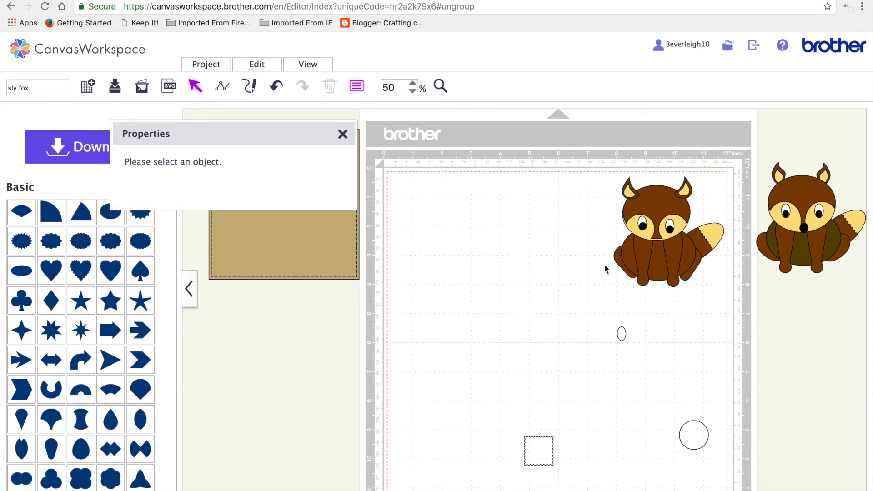
Group the brown ear opposite the tail with its yellow inner ear and send the group to the back.
left_click(626, 186)
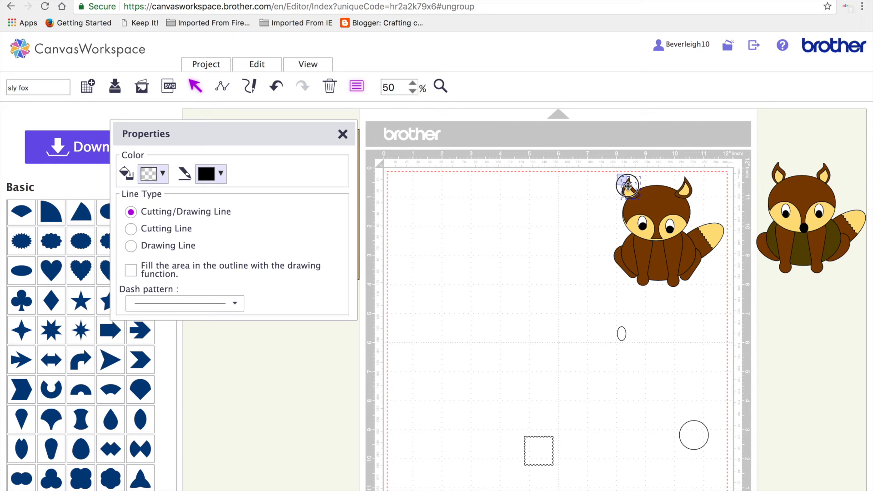
left_click(255, 68)
left_click(271, 153)
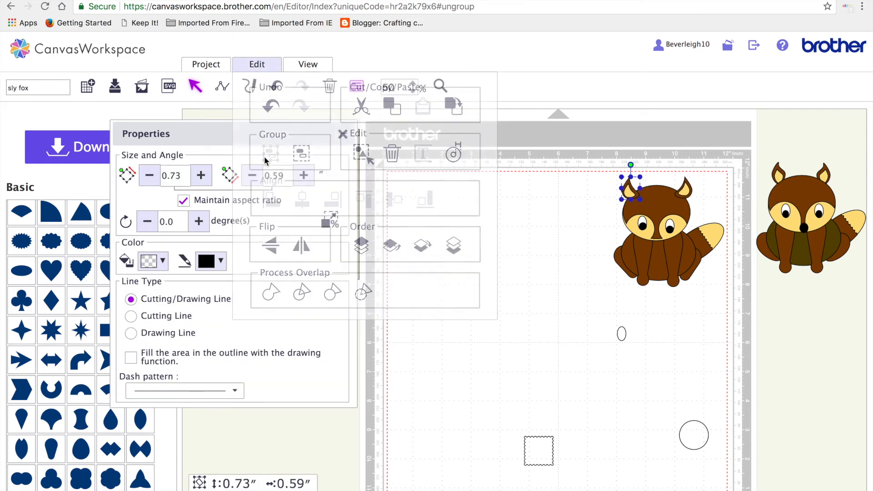
left_click(255, 64)
left_click(444, 253)
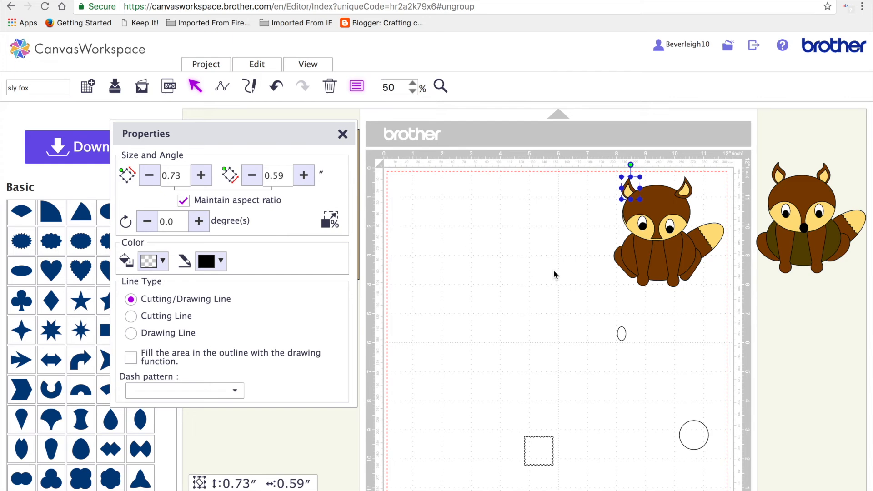
left_click(554, 274)
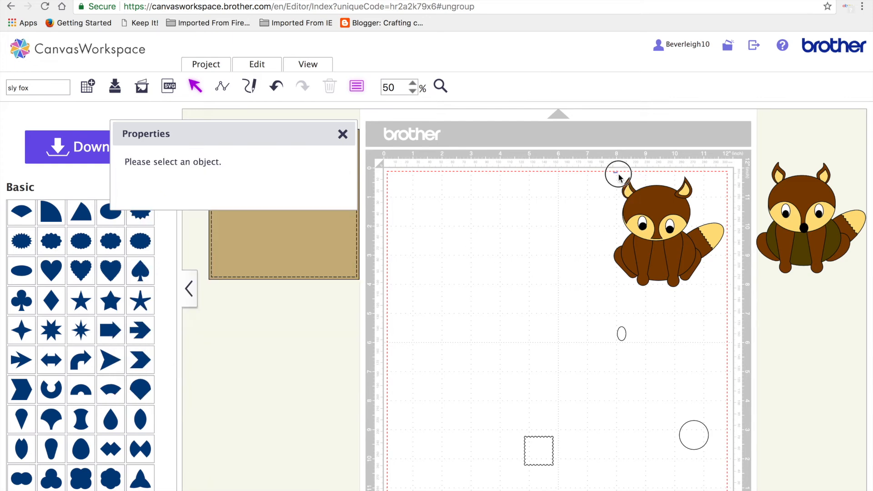
Ungroup the ear pieces on the side opposite the tail.
left_click(624, 180)
left_click(278, 62)
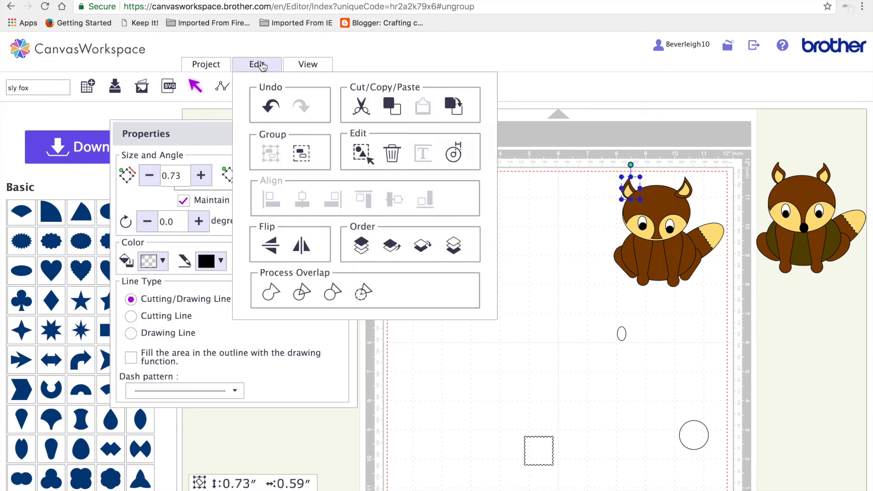
left_click(304, 154)
Group the tail-side brown ear with its yellow inner ear and send the group to the back.
left_click(682, 176)
left_click(684, 186)
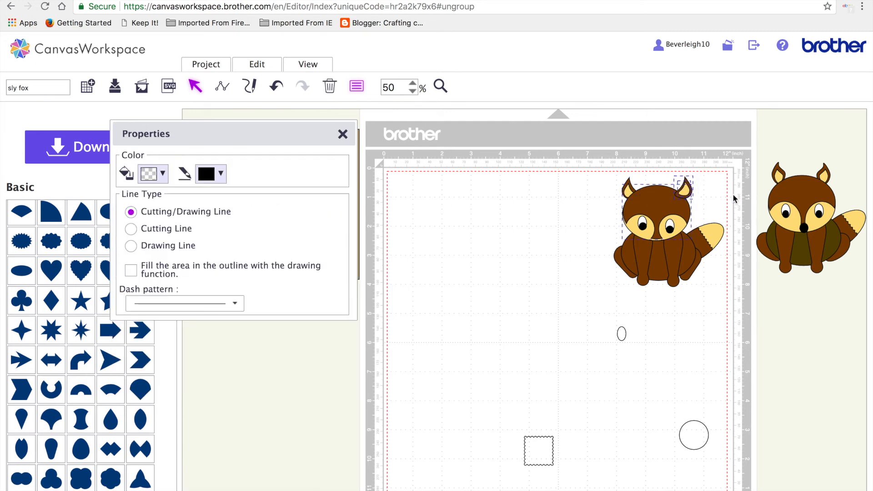
left_click(730, 198)
left_click(685, 181)
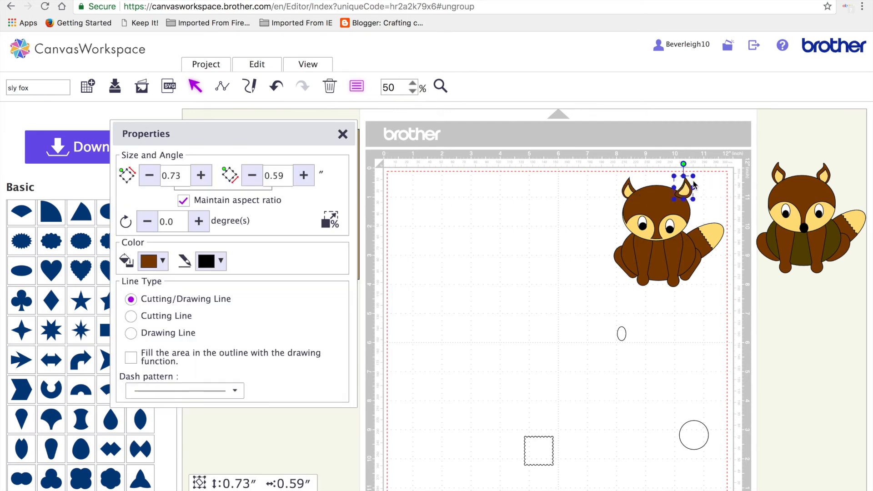
left_click(668, 174)
left_click(685, 181)
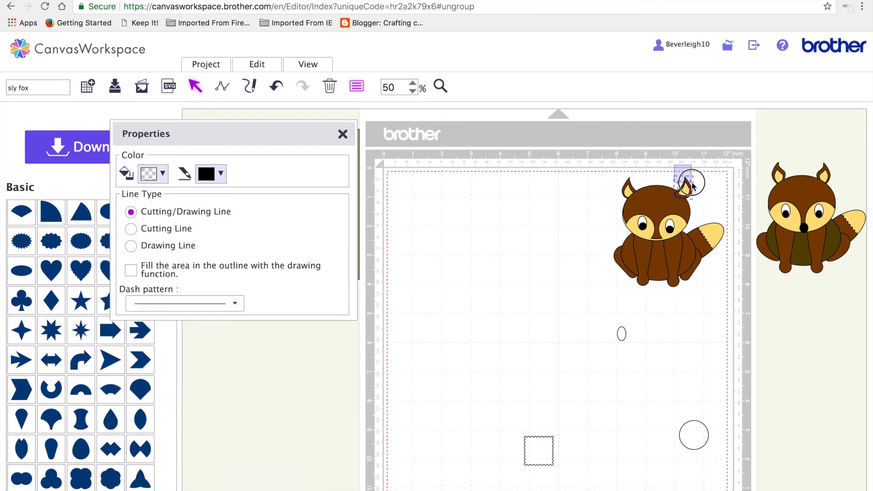
left_click(257, 64)
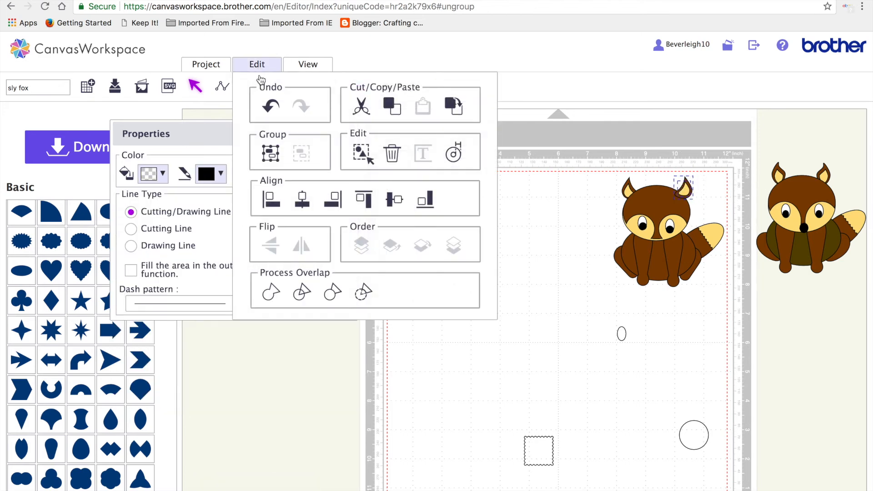
left_click(268, 151)
left_click(269, 64)
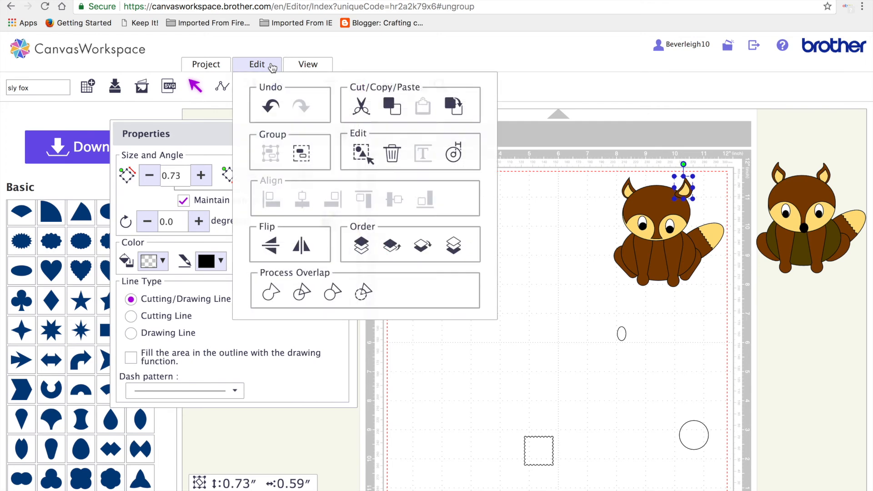
left_click(452, 246)
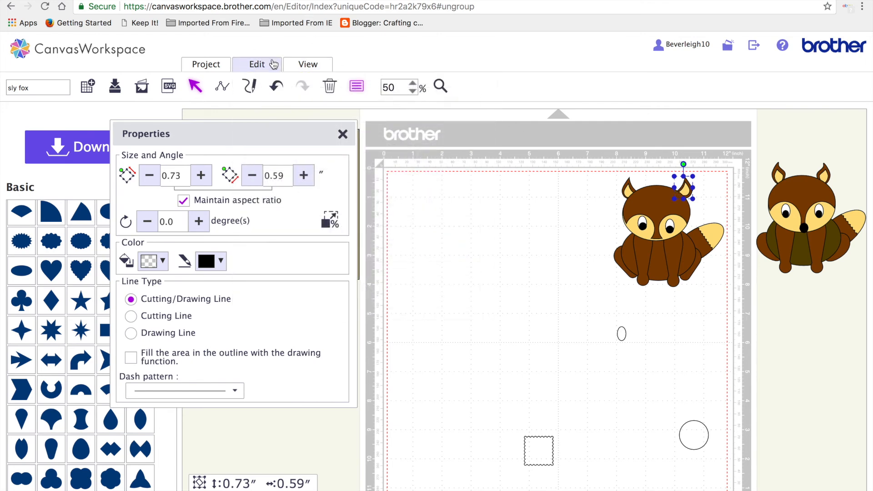
Ungroup the tail-side ear pieces and clear the selection.
left_click(257, 65)
left_click(298, 150)
left_click(519, 345)
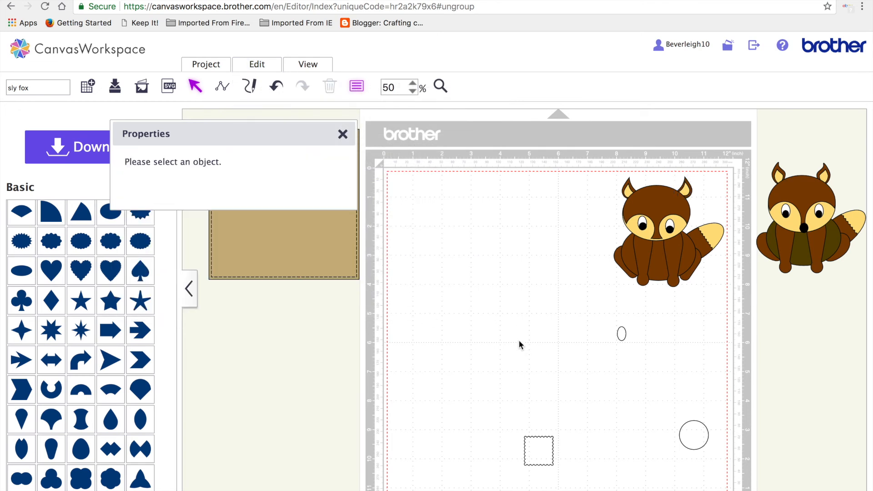
Move the brown head piece, front legs, body, haunches and brown tail section apart onto the empty side of the mat.
left_click_drag(650, 201, 428, 198)
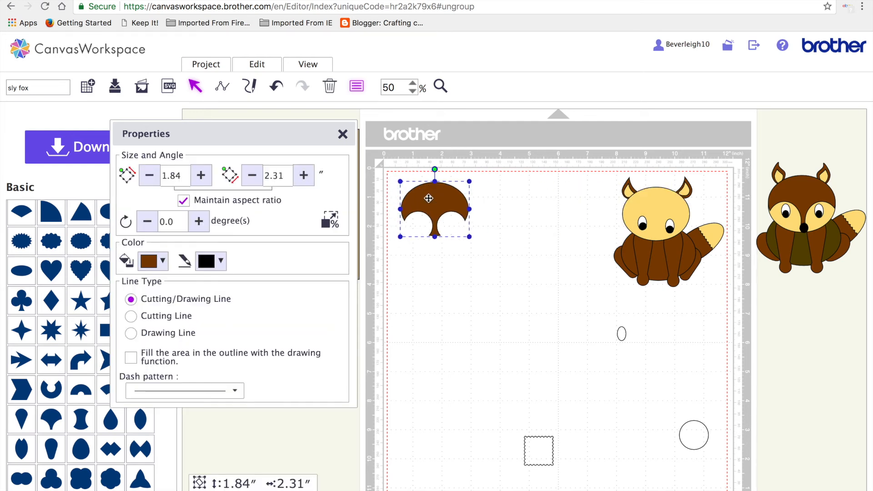
left_click_drag(645, 259, 417, 246)
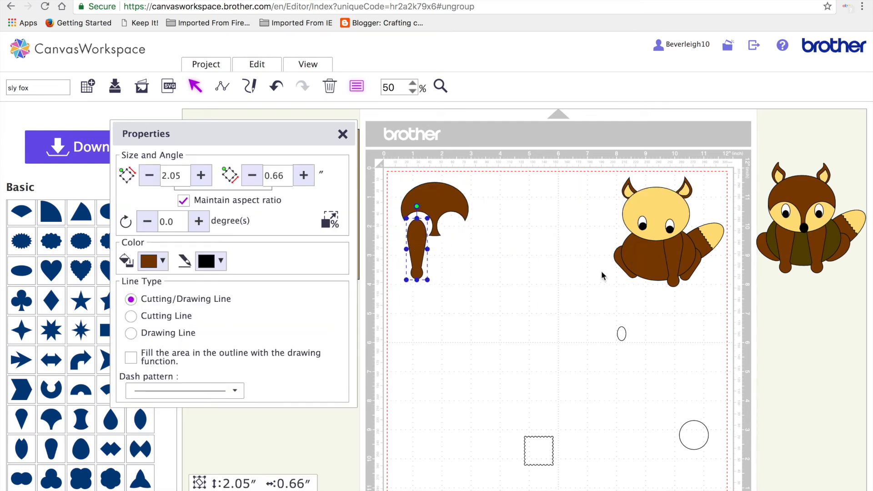
left_click_drag(677, 253, 452, 246)
left_click_drag(670, 265, 524, 218)
left_click_drag(625, 262, 485, 253)
left_click_drag(690, 259, 518, 249)
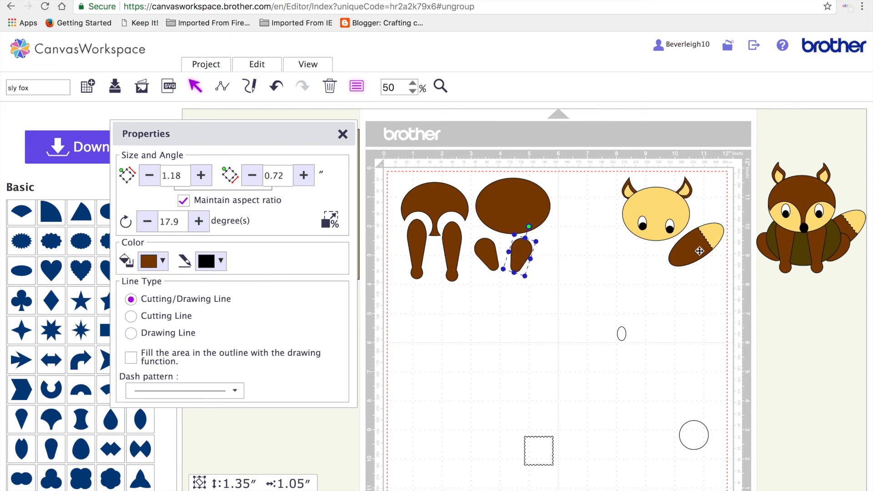
left_click_drag(691, 248, 502, 292)
Move the yellow head and inner ears below the yellow tail oval, and the two brown ears among the other brown pieces.
left_click_drag(697, 217, 715, 288)
left_click_drag(632, 193, 647, 275)
left_click(687, 193)
left_click_drag(686, 194, 712, 269)
left_click_drag(683, 187, 469, 274)
left_click_drag(627, 187, 433, 256)
Move the two white eye ovals between the brown and yellow pieces, with the two black pupils beneath them.
left_click_drag(642, 219, 589, 201)
left_click_drag(673, 221, 607, 202)
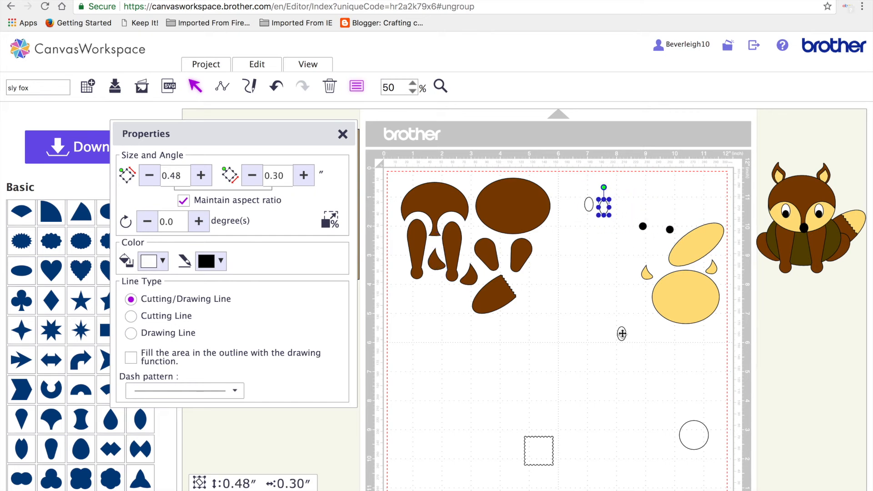
left_click_drag(645, 225, 590, 222)
left_click_drag(671, 230, 603, 227)
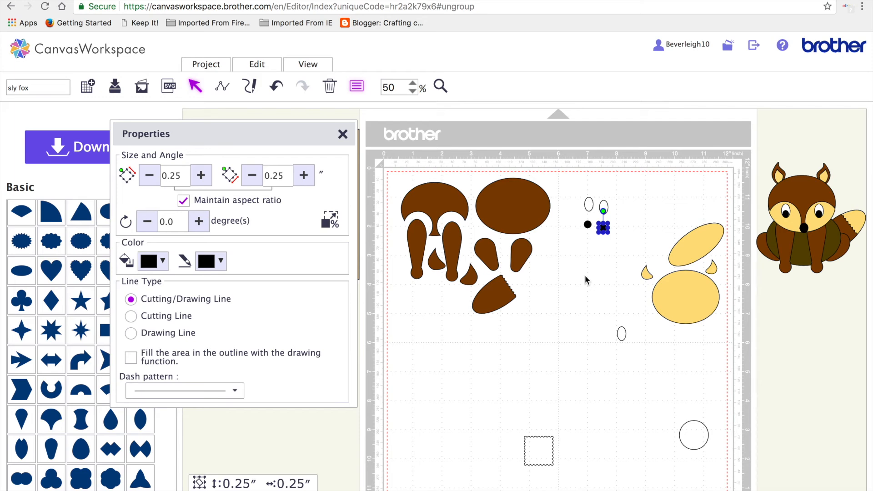
Place a copy of a black pupil centered below the pupils and resize it to 0.34 by 0.29 inches without maintaining aspect ratio.
key("ctrl+v")
left_click_drag(616, 242, 595, 244)
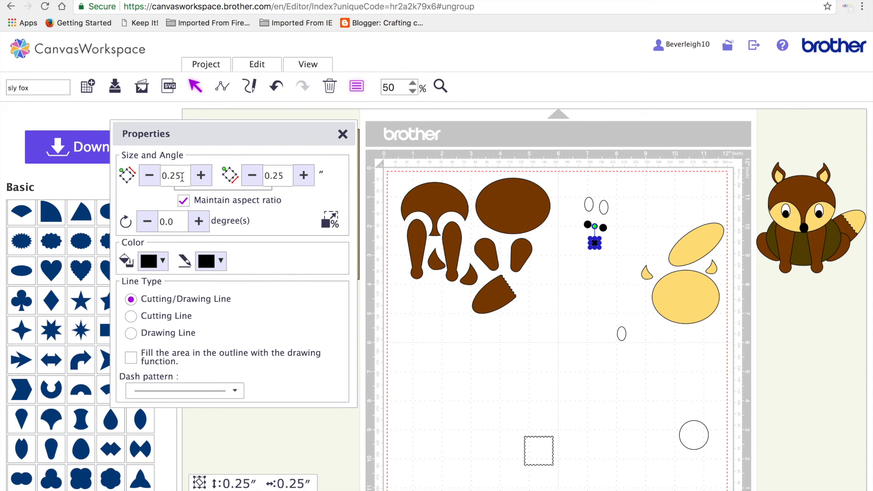
left_click(184, 201)
left_click(182, 175)
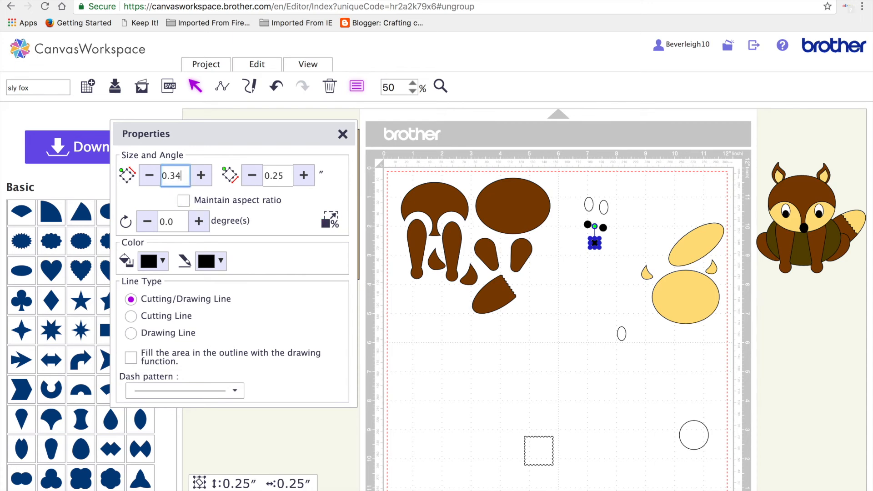
type("34")
left_click(284, 175)
key("BackSpace")
key("Return")
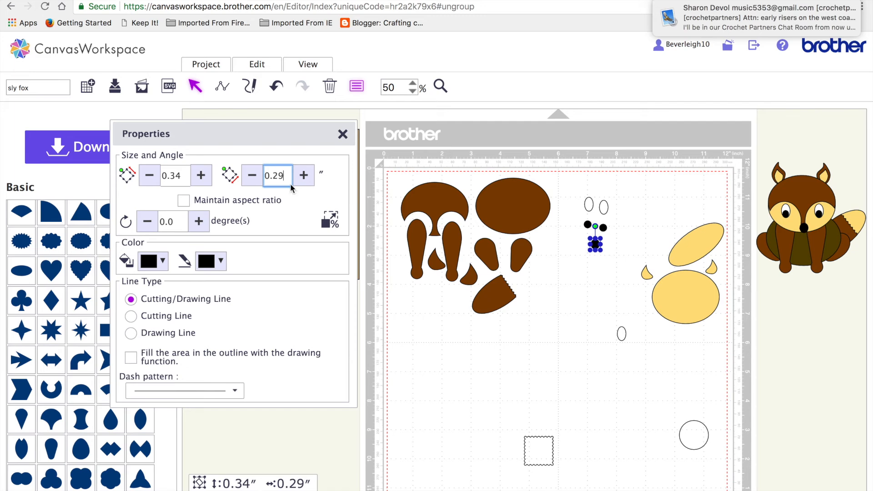
left_click(579, 269)
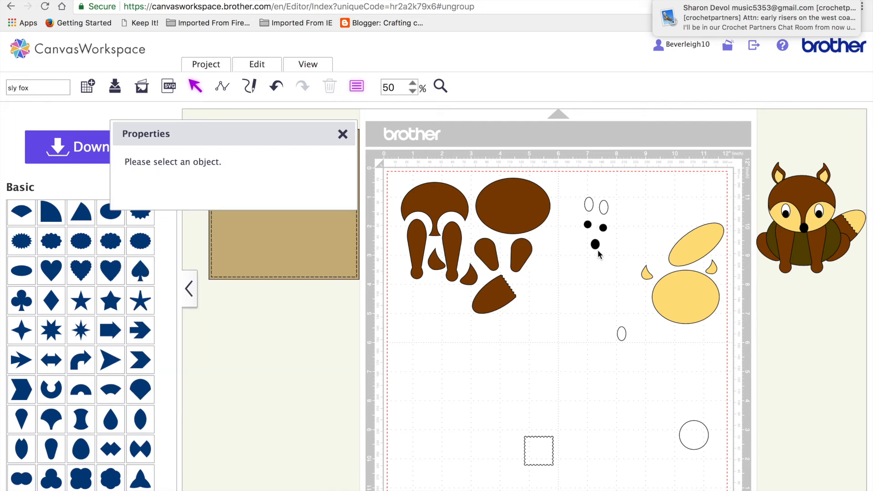
left_click_drag(594, 245, 594, 242)
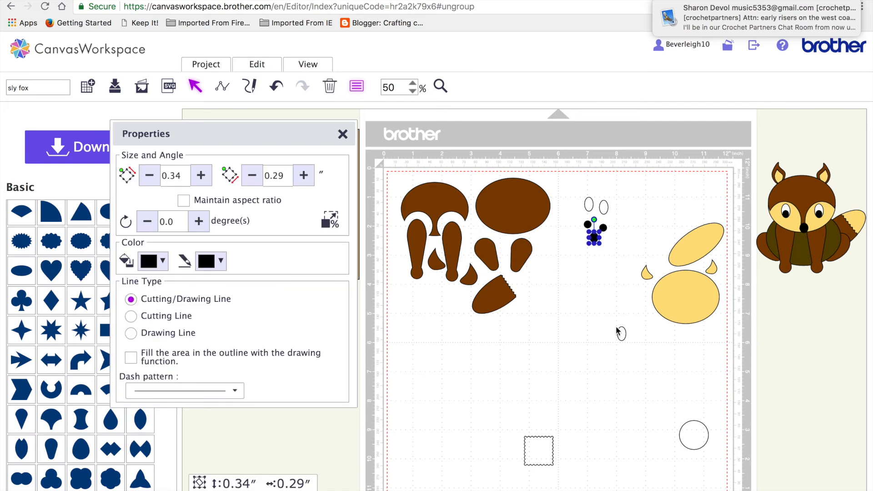
Delete the leftover unfilled small oval, circle and wavy-edged square from the lower part of the mat.
left_click_drag(612, 318, 655, 388)
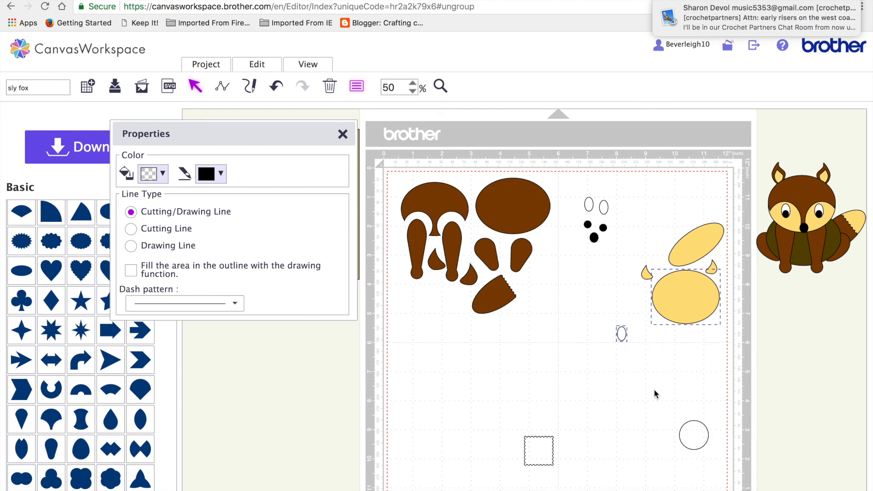
left_click(653, 388)
left_click(622, 334)
key("Delete")
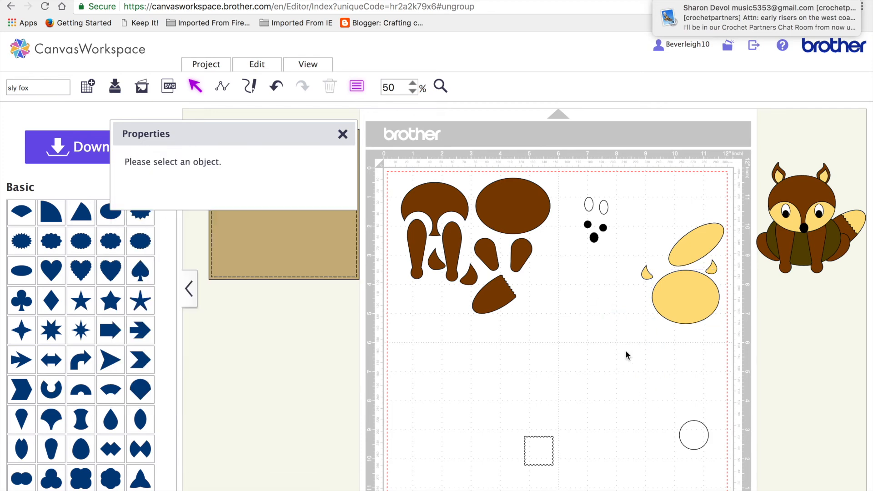
left_click(692, 425)
key("Delete")
left_click(526, 463)
key("Delete")
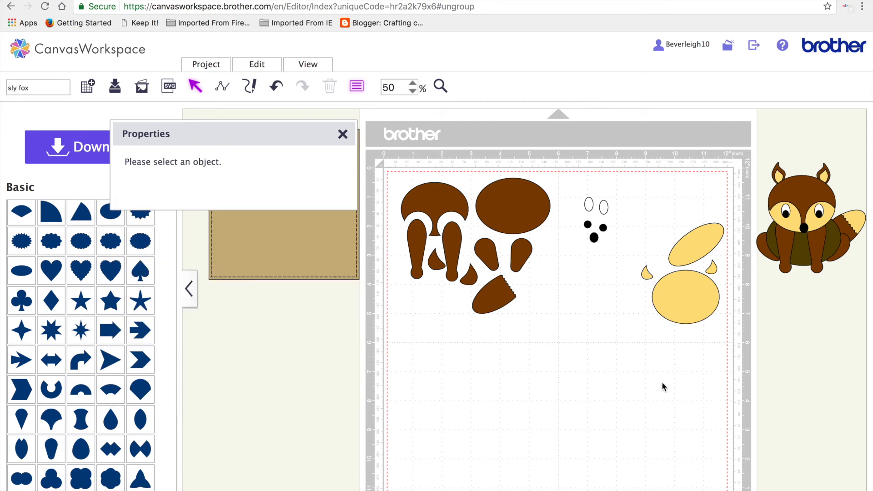
Arrange the yellow tail oval, both inner ears and the yellow head in a separate cluster beside the eye pieces.
left_click_drag(694, 240, 673, 203)
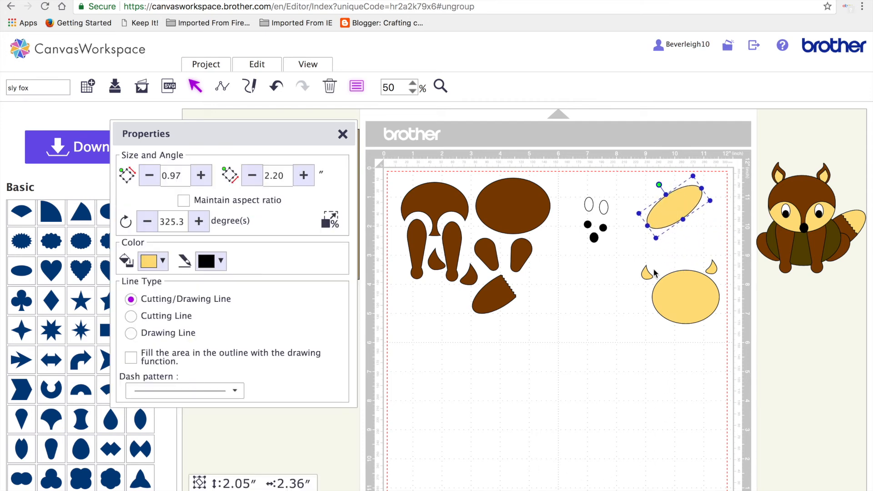
left_click_drag(645, 275, 696, 232)
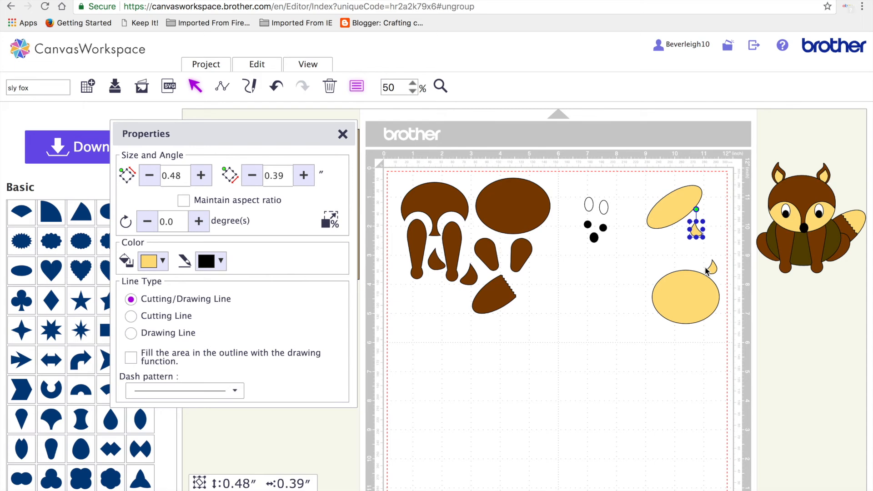
left_click_drag(713, 268, 679, 244)
left_click(688, 303)
left_click_drag(688, 303, 678, 295)
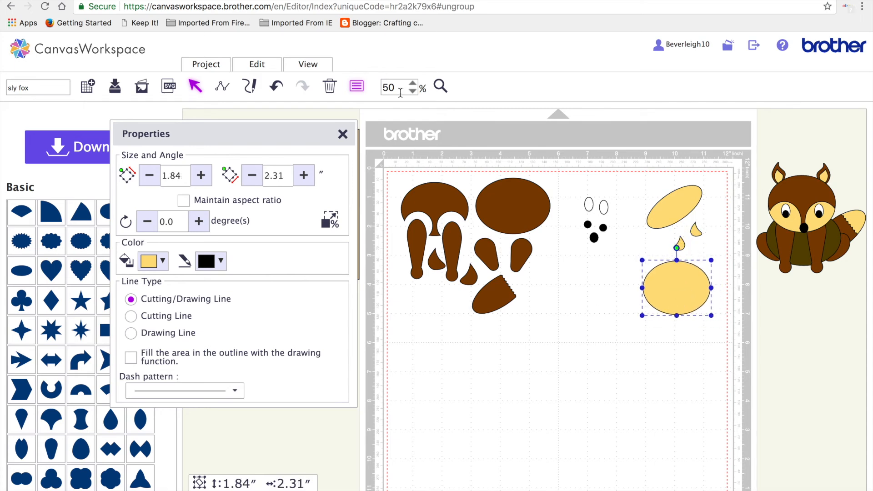
Select all the brown fox pieces and group them.
left_click(412, 84)
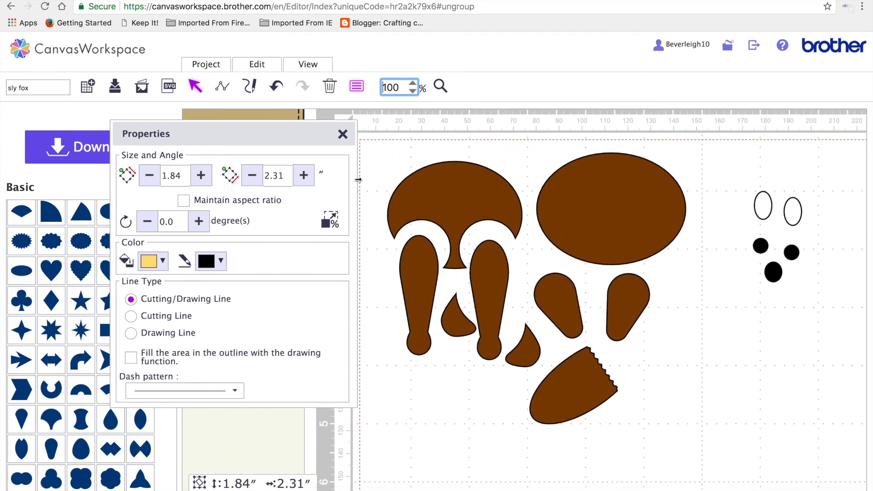
left_click(195, 87)
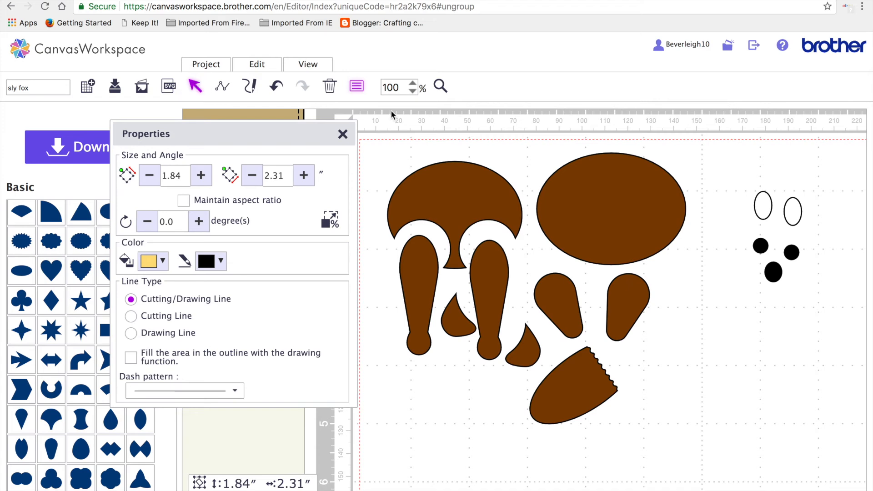
left_click_drag(375, 144, 681, 438)
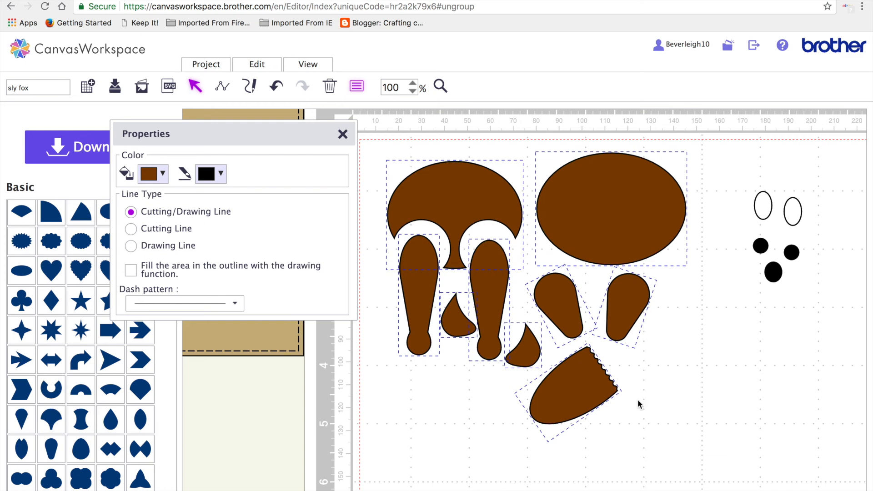
left_click(266, 67)
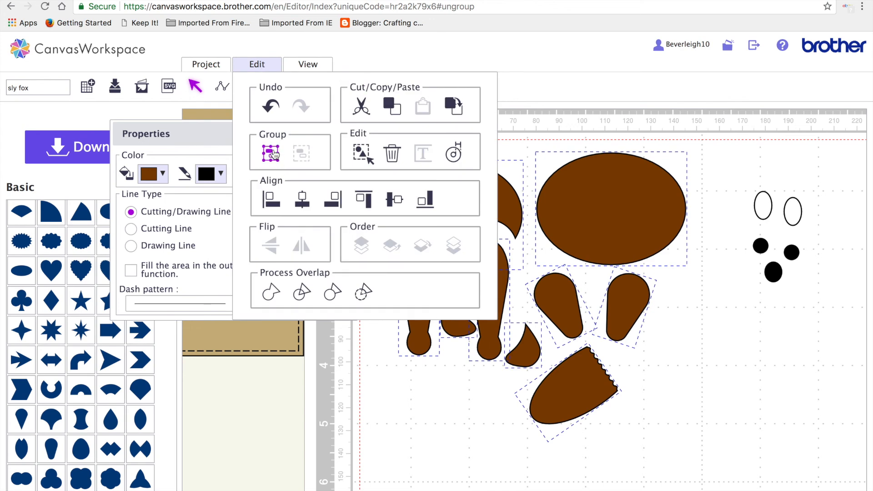
left_click(274, 151)
Create an inward offset line with 0.08 inches spacing on the grouped brown pieces, leaving the original lines as they are.
left_click(258, 67)
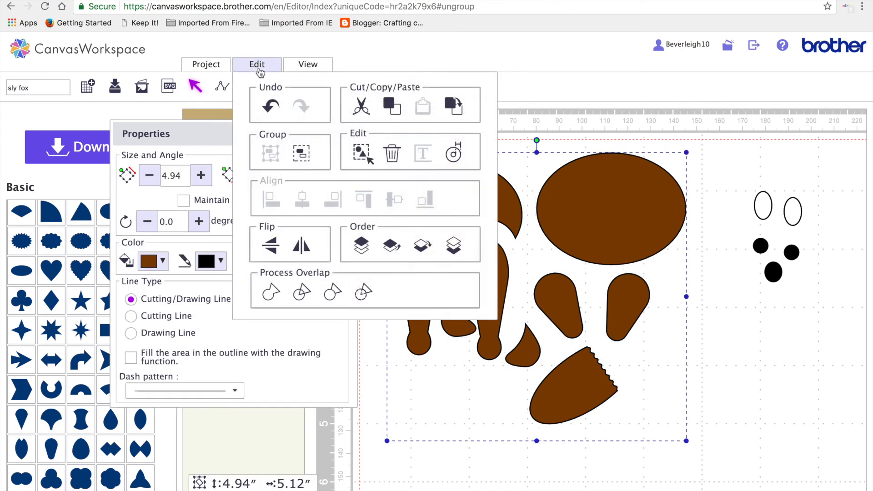
left_click(454, 154)
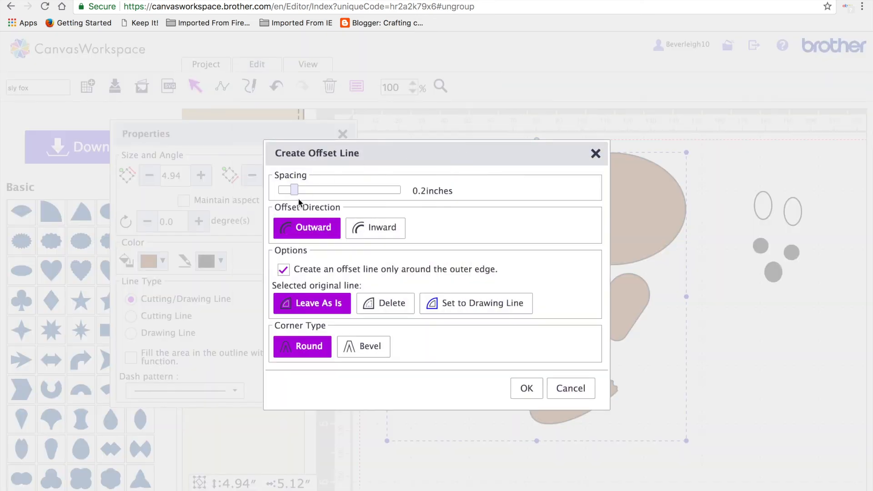
left_click_drag(298, 191, 286, 190)
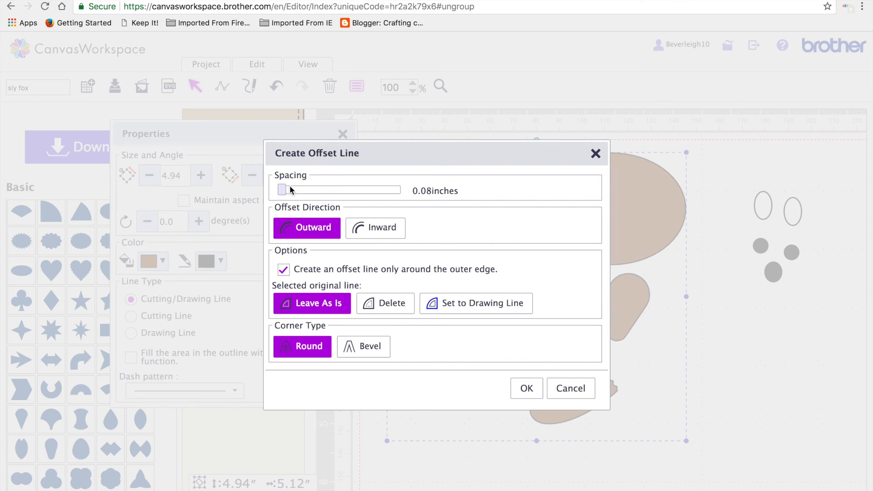
left_click(383, 231)
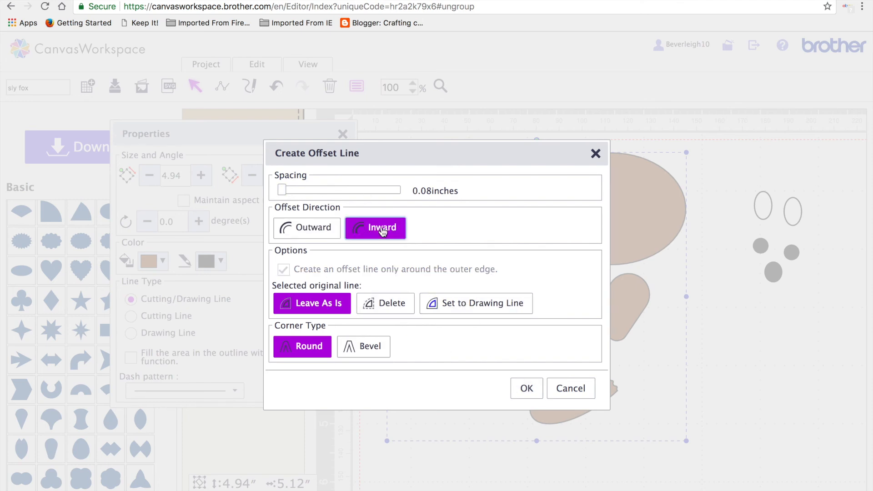
left_click(526, 392)
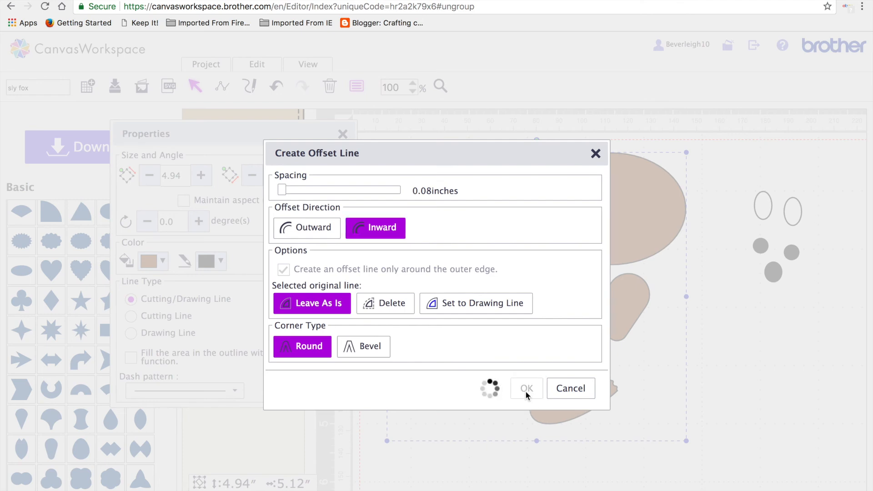
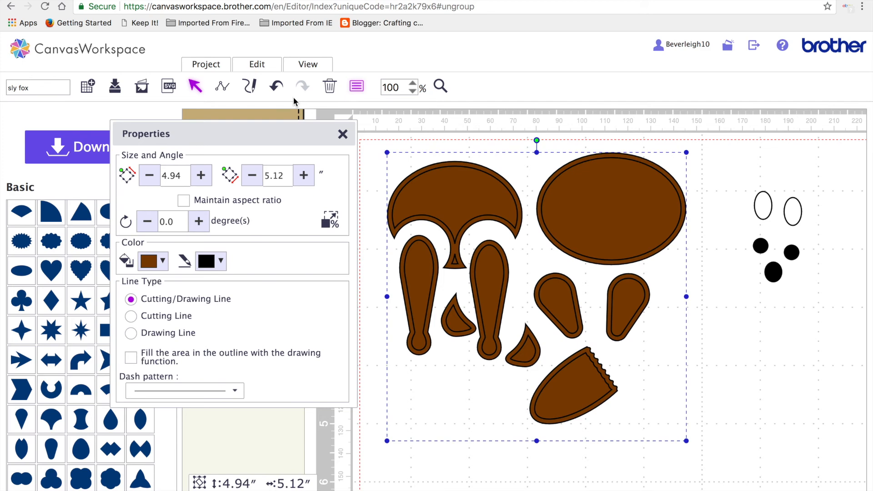
Ungroup the brown pieces and their offset lines, and clear the selection.
left_click(273, 67)
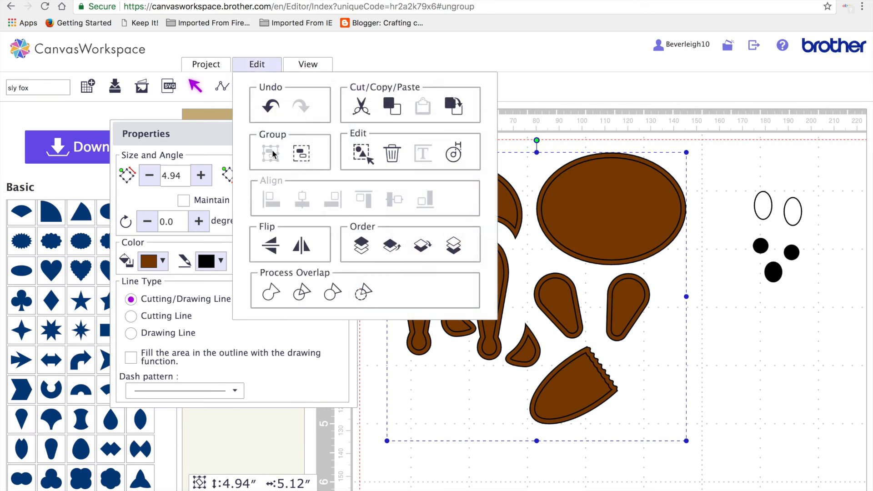
left_click(304, 155)
left_click(445, 414)
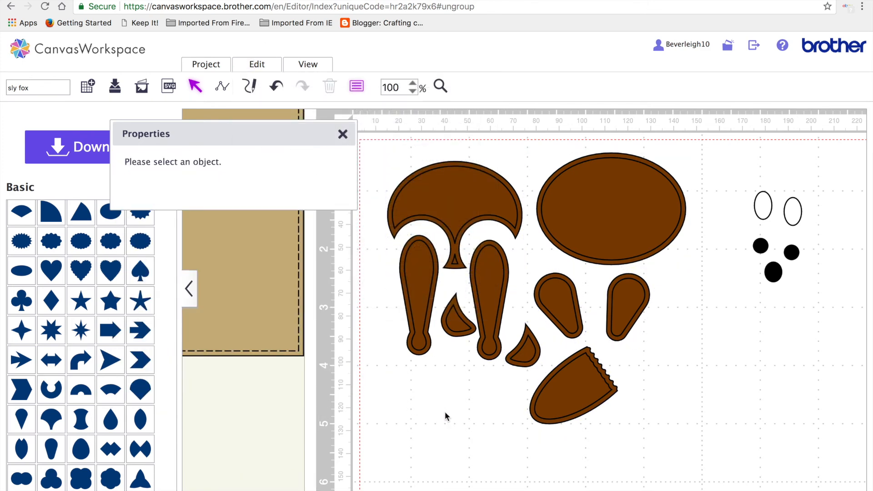
Select the inner offset lines of all the brown pieces and set them to Drawing Line with a medium dashed pattern.
left_click(454, 208)
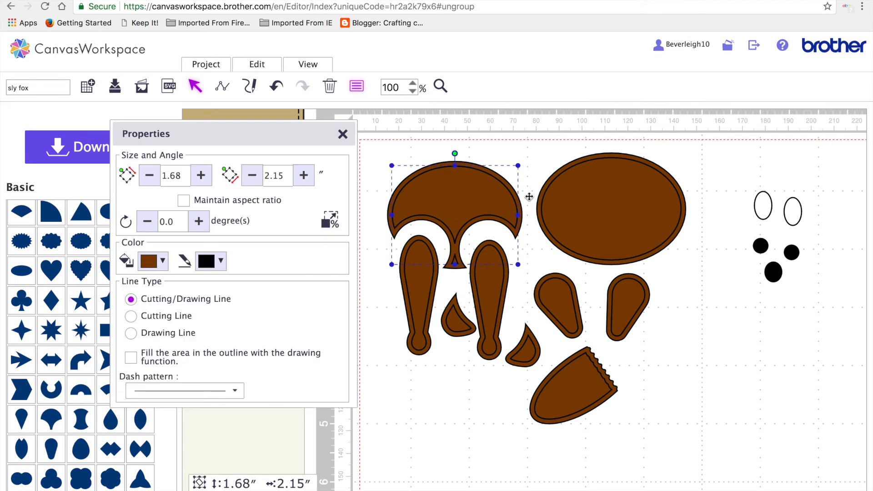
left_click(587, 209, "shift")
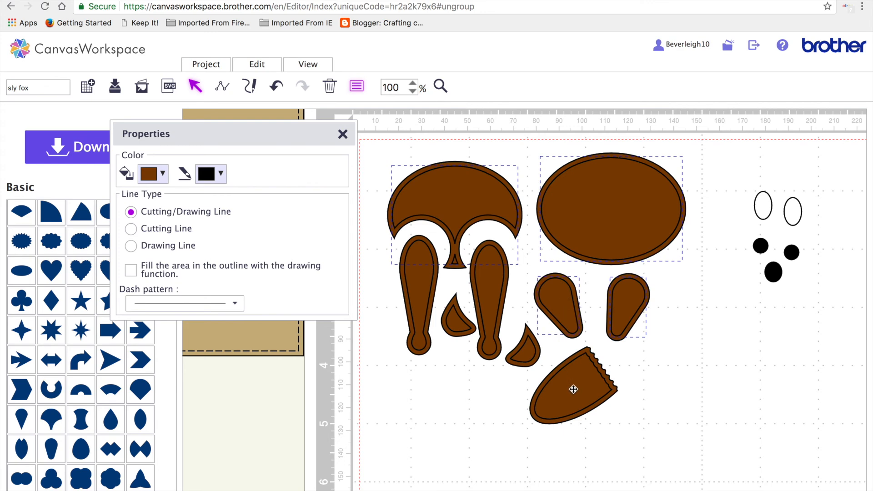
left_click(488, 296, "shift")
left_click(526, 351, "shift")
left_click(452, 316, "shift")
left_click(406, 275, "shift")
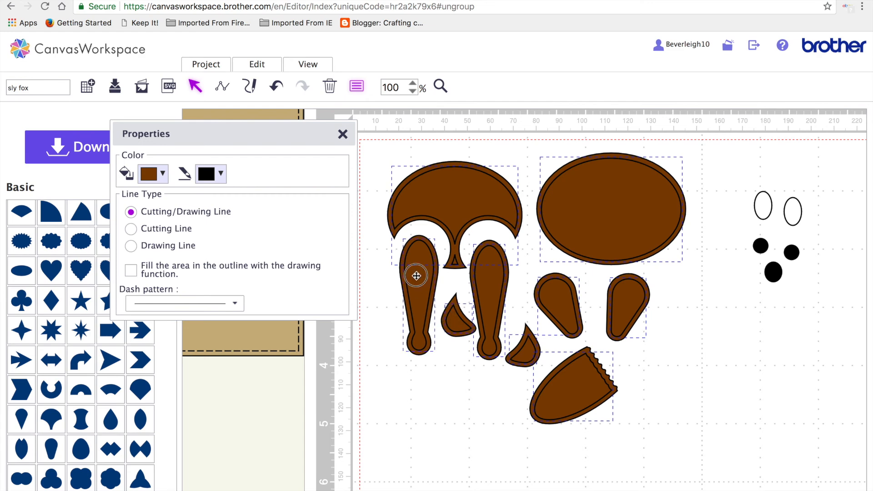
left_click(495, 284, "shift")
left_click(180, 248)
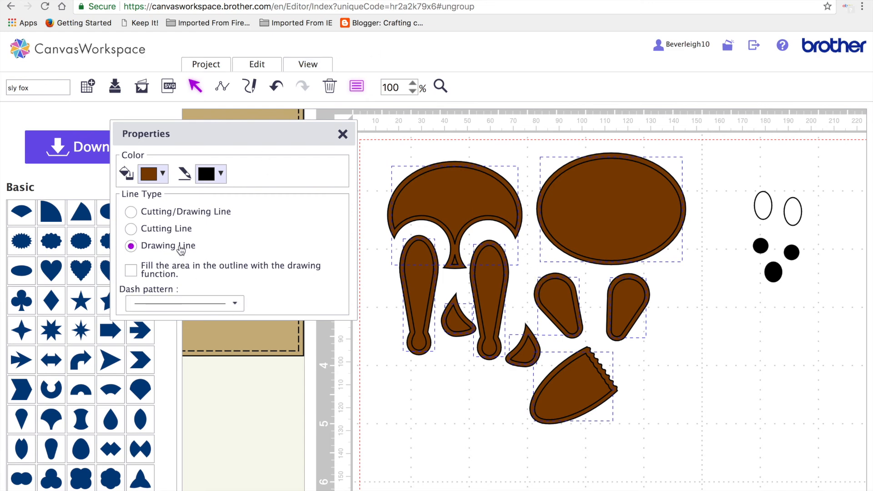
left_click(235, 303)
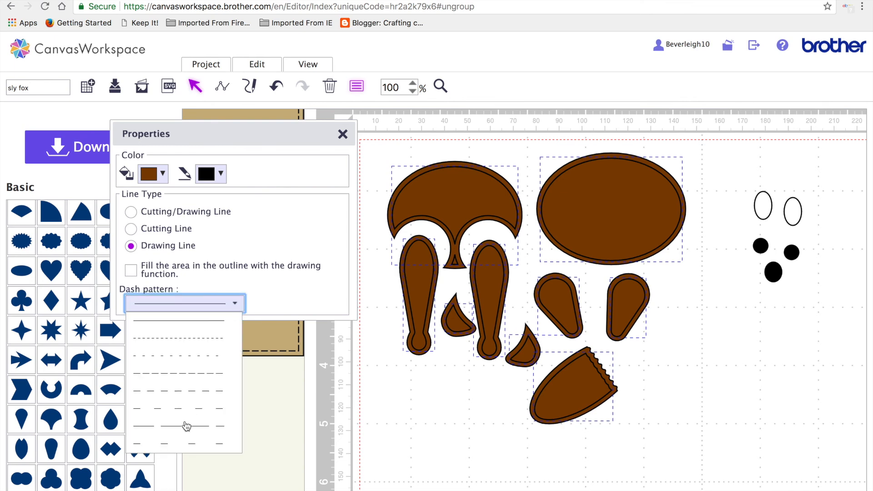
left_click(193, 373)
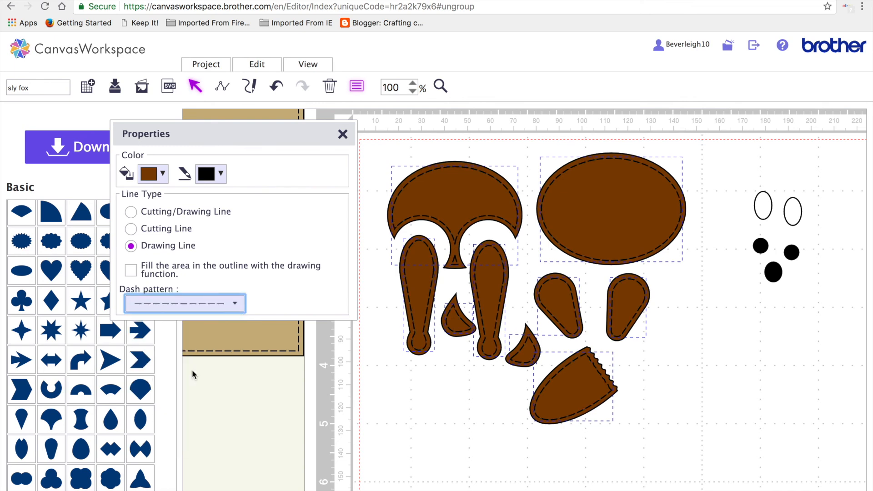
left_click(476, 440)
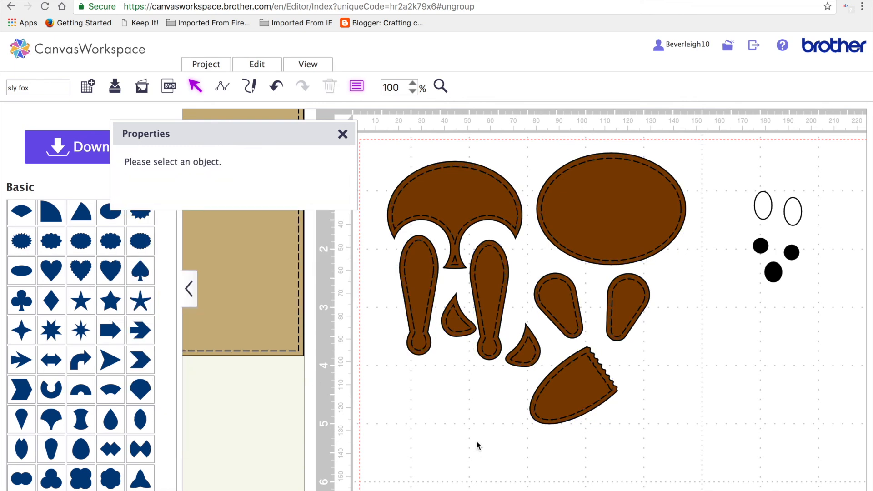
Try to move the dashed inner line at the narrow stem of the arched brown piece, and undo the change.
left_click(456, 260)
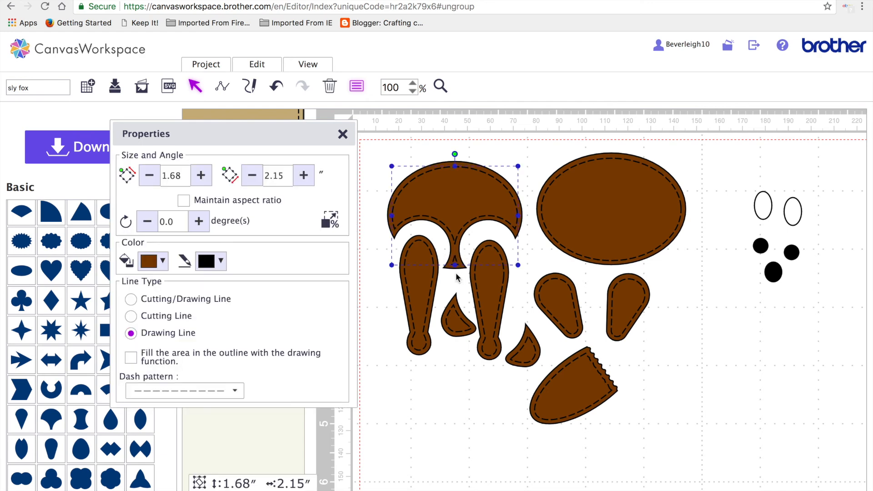
left_click(457, 278)
left_click(456, 262)
left_click(413, 85)
left_click(434, 441)
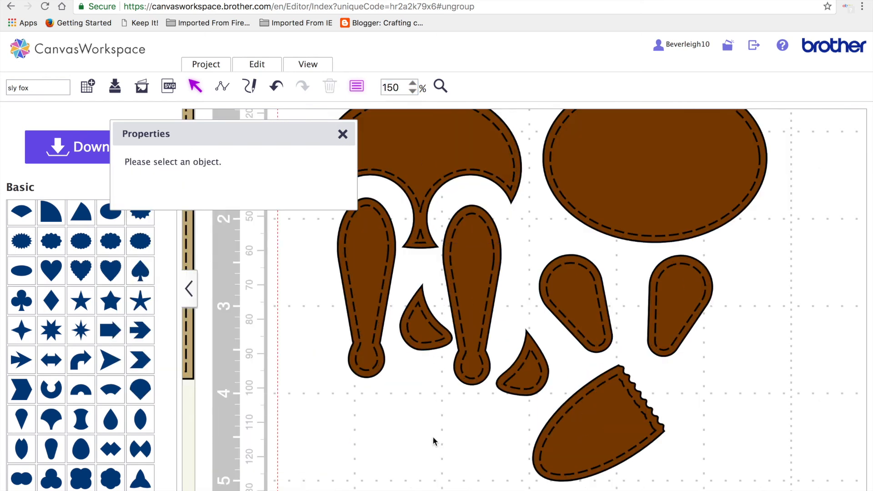
left_click(422, 236)
mouse_move(425, 236)
left_mouse_down()
mouse_move(425, 201)
mouse_move(423, 214)
left_mouse_up()
left_click(277, 85)
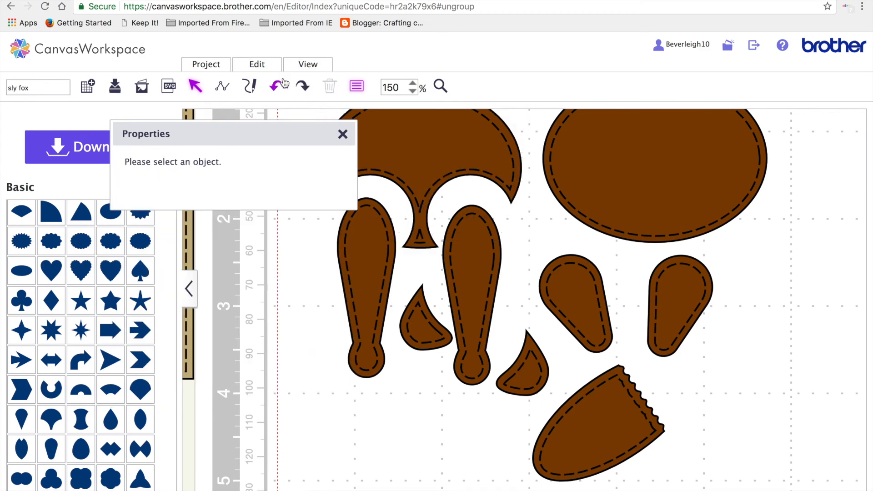
Open the arched piece's dashed inner line for isolated editing and return to the whole mat without changing it.
left_click(413, 83)
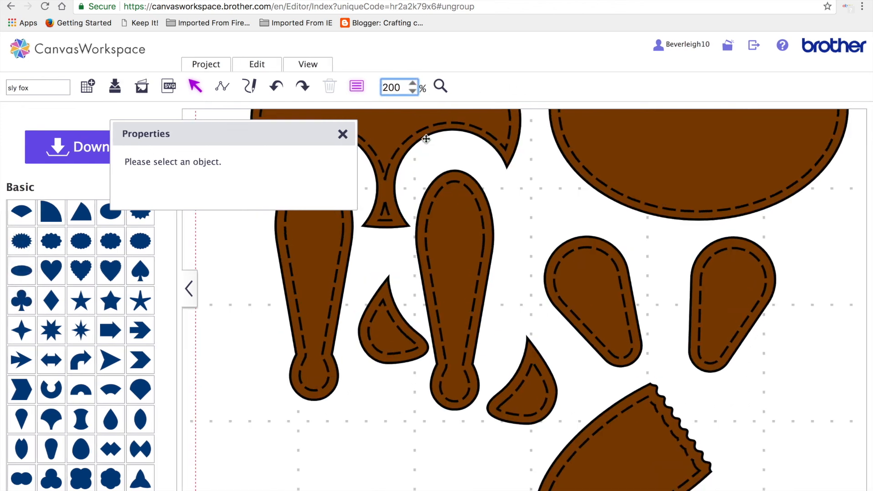
scroll(447, 128, "left", 2)
left_click(197, 86)
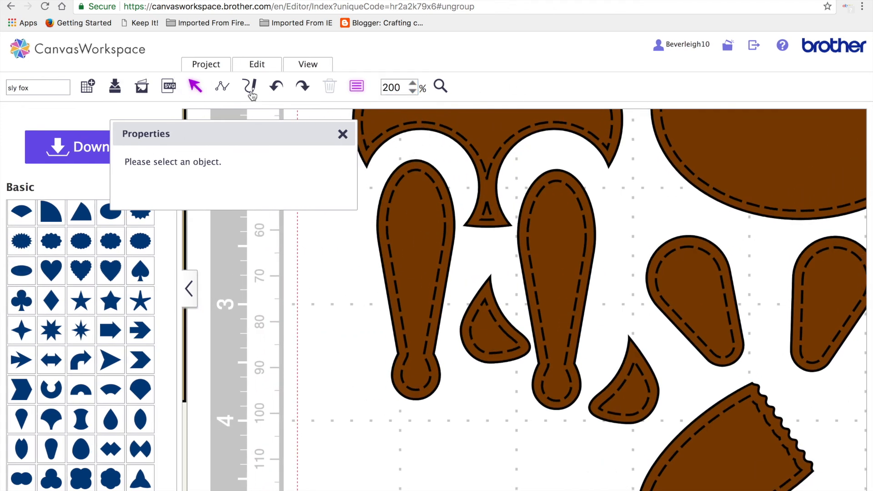
double_click(486, 212)
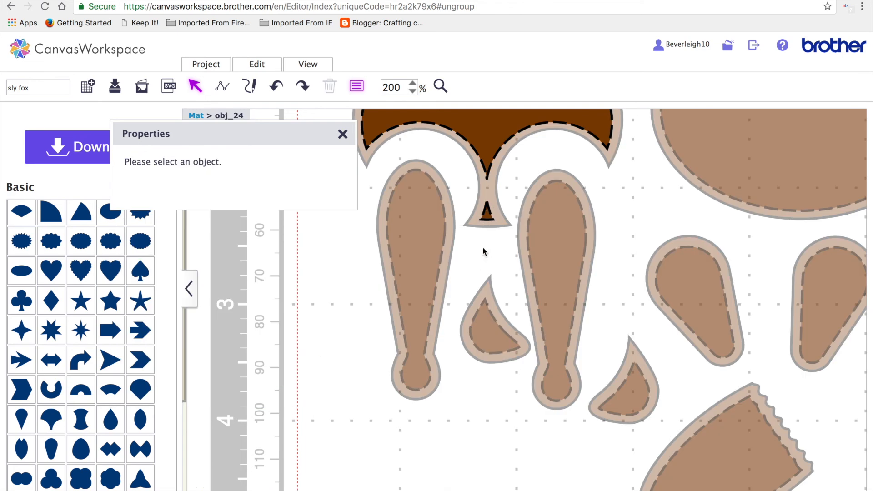
left_click(343, 134)
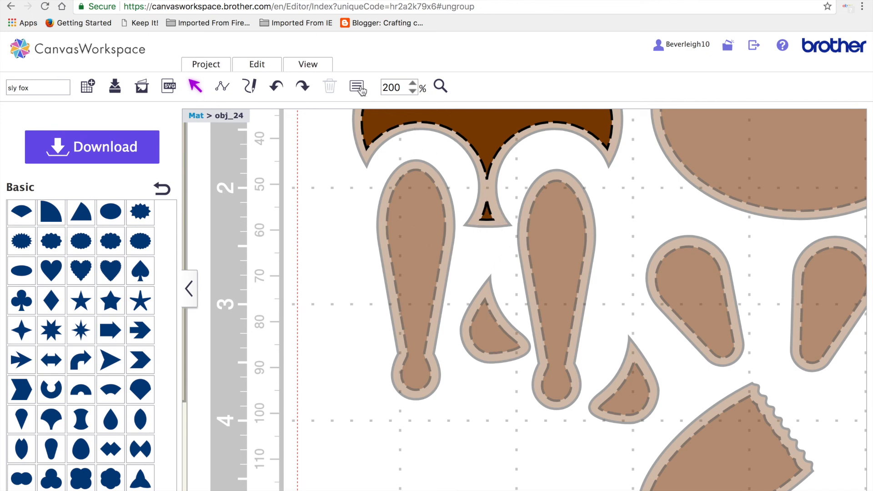
left_click(324, 153)
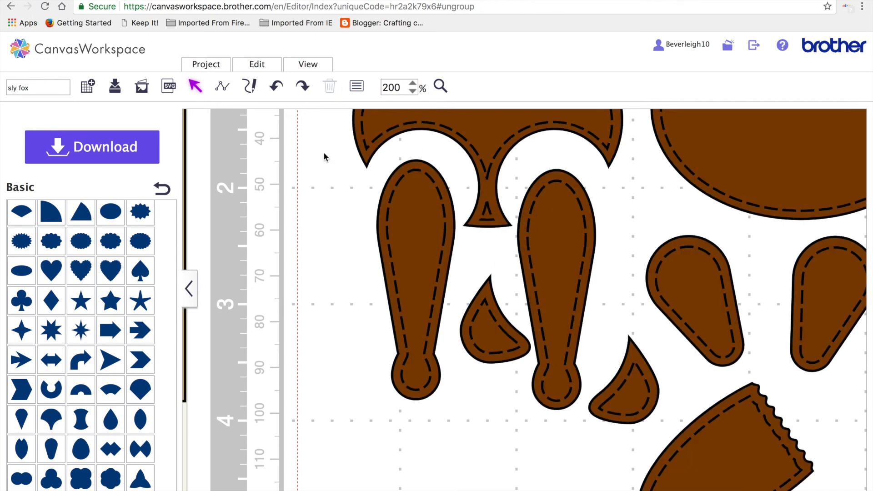
left_click(307, 67)
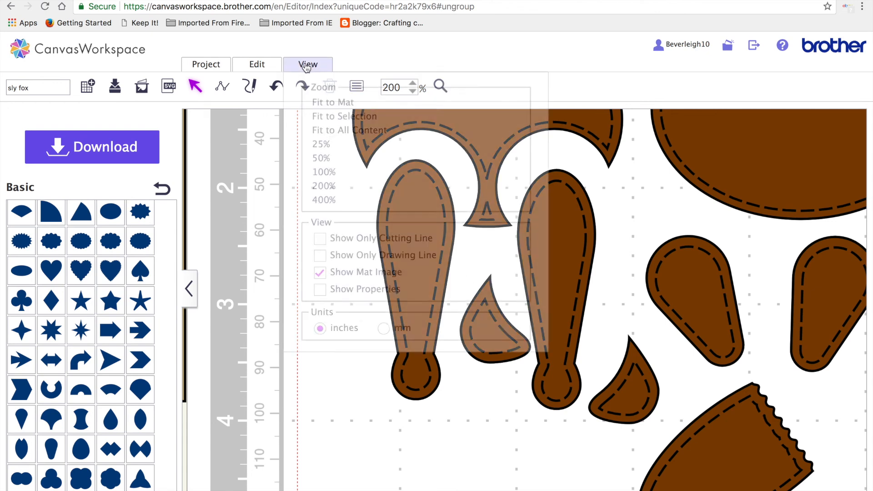
left_click(364, 359)
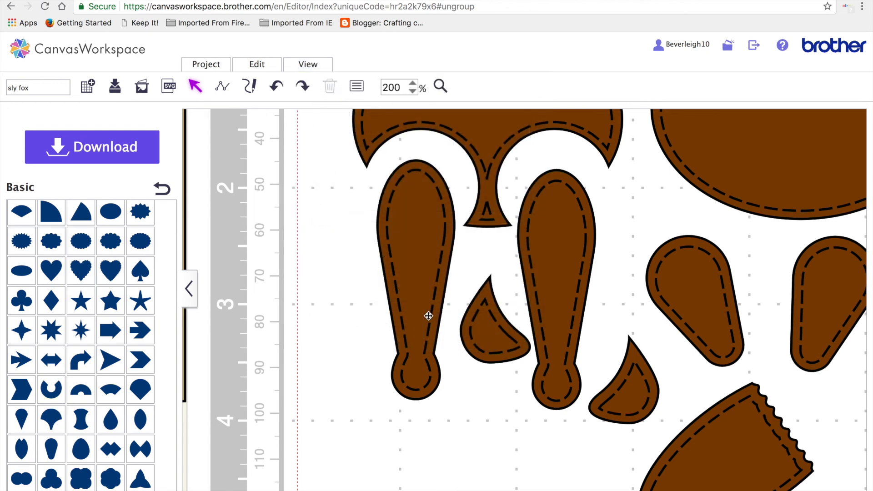
Delete the dashed inner offset line of the arched brown piece.
scroll(428, 314, "up", 5)
scroll(429, 313, "right", 2)
left_click(438, 246)
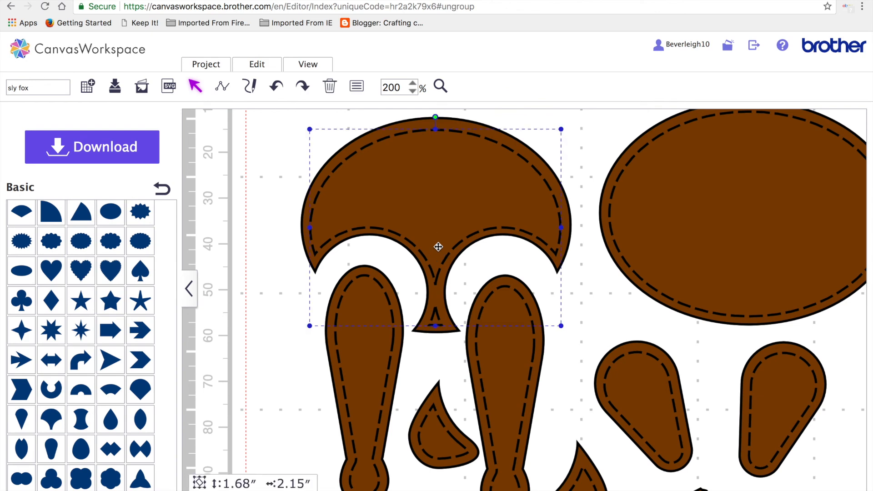
key("Delete")
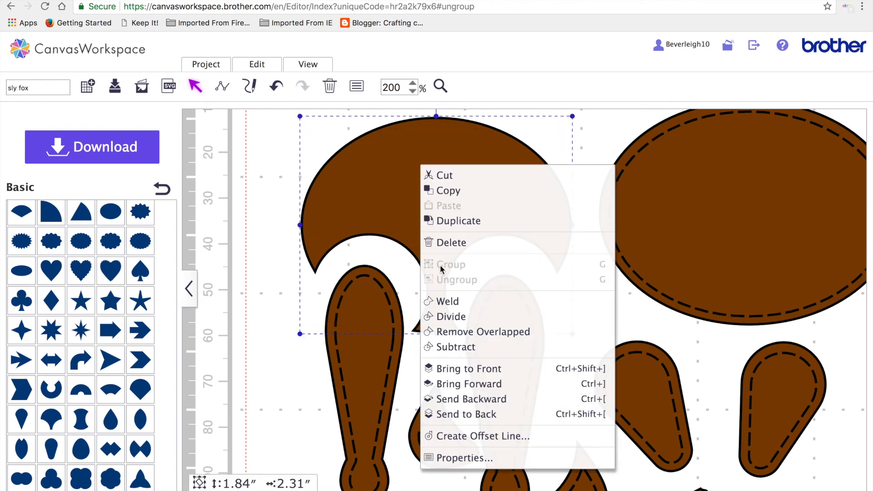
Create a new inward offset line on the arched brown piece using the smallest spacing.
left_click(457, 435)
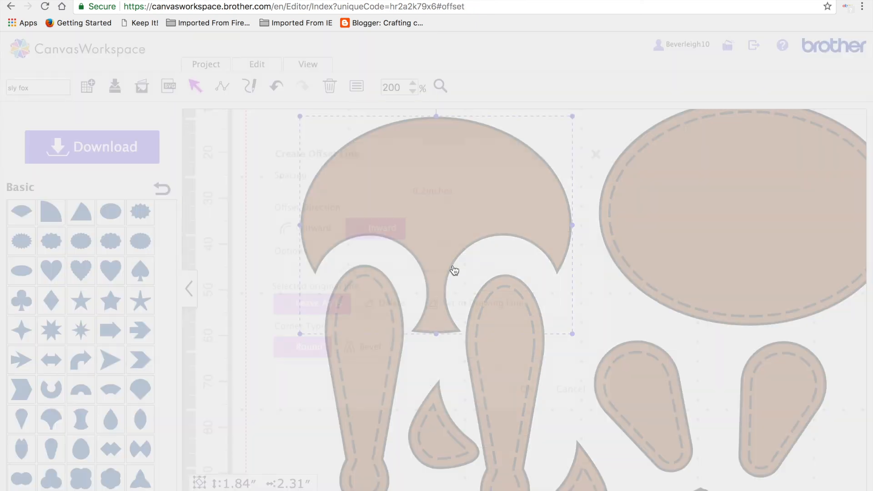
left_click_drag(293, 190, 277, 190)
left_click(528, 390)
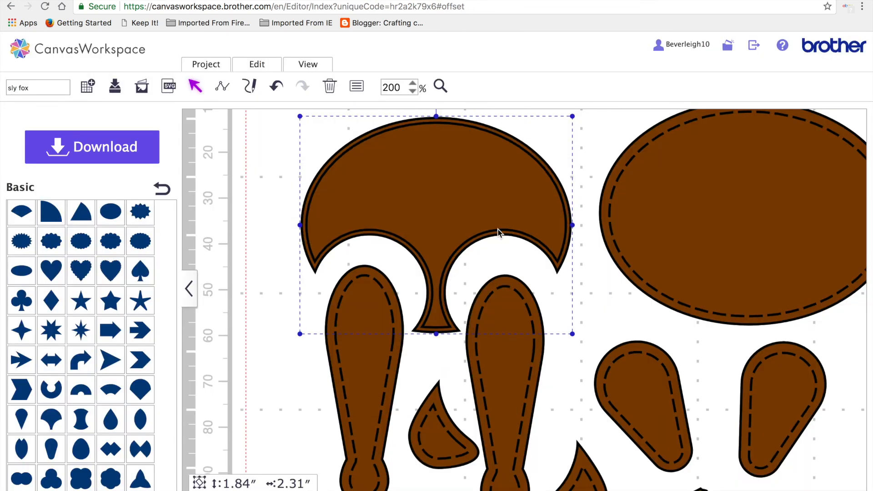
Show the properties of the arched piece's new offset line, set it to Drawing Line with the matching dashed pattern, and close the properties.
left_click(308, 62)
left_click(360, 293)
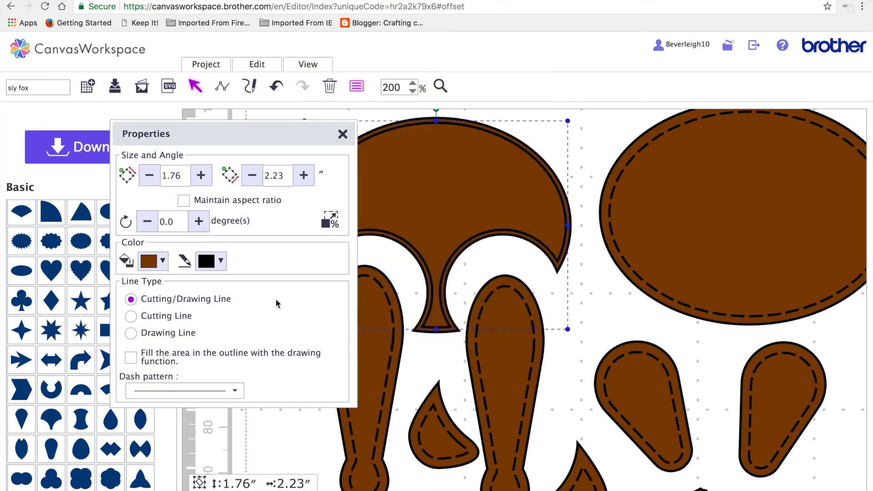
left_click(152, 332)
left_click(239, 391)
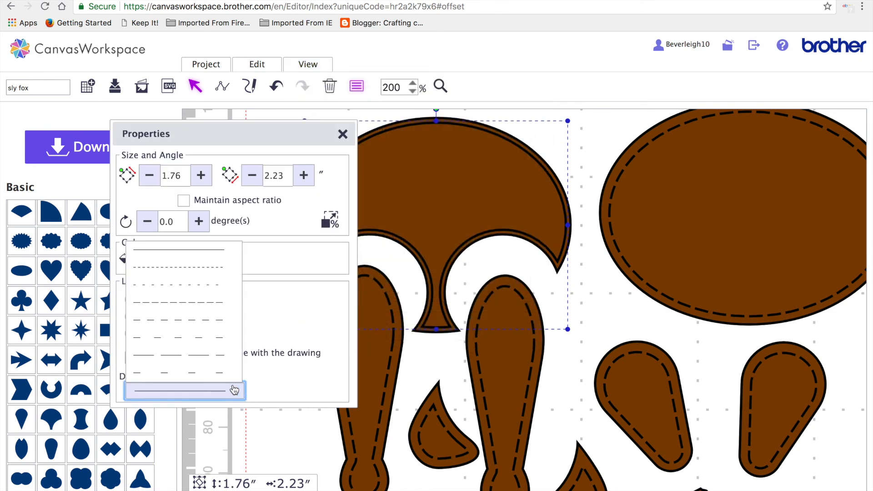
left_click(194, 299)
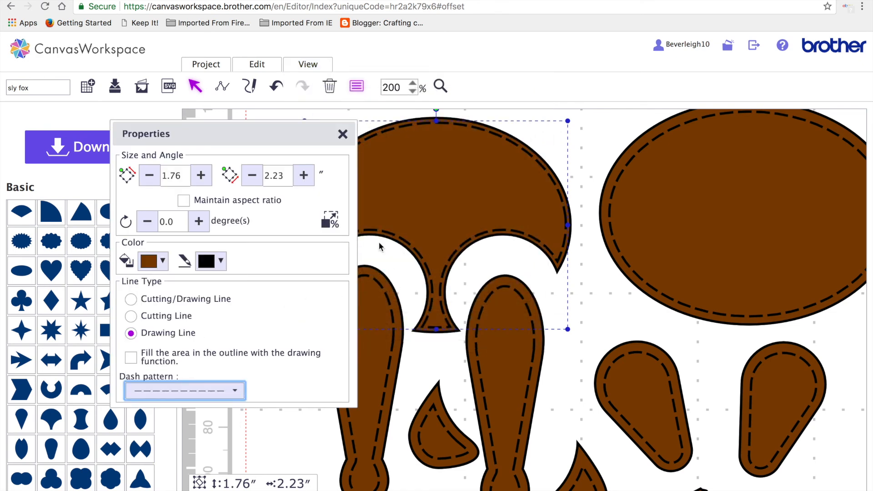
left_click(353, 443)
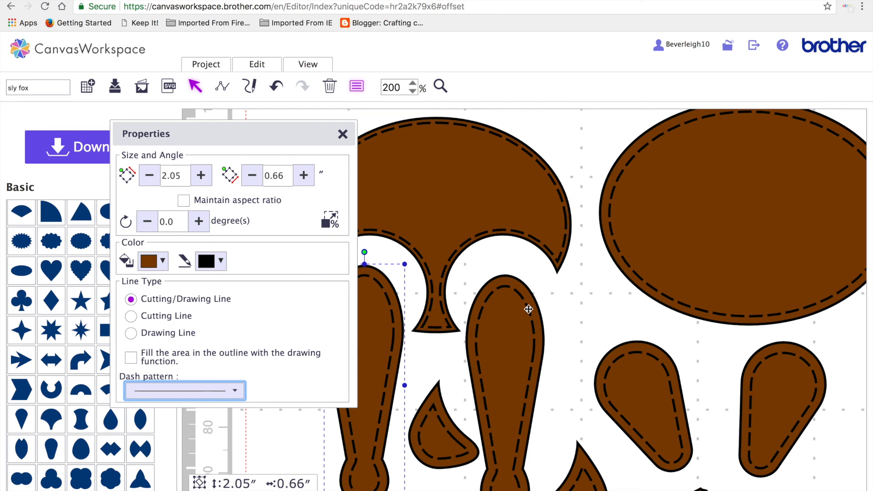
left_click(578, 346)
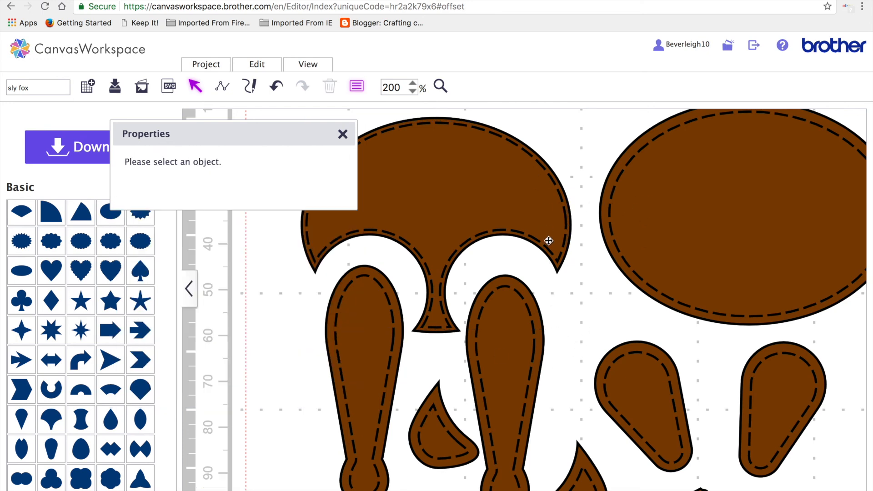
left_click(342, 135)
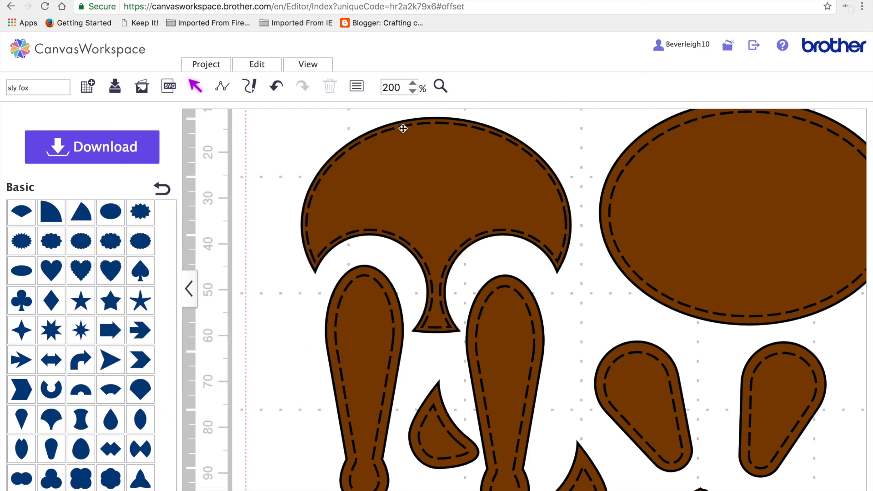
Select the four yellow pieces on the mat and group them.
scroll(602, 176, "down", 5)
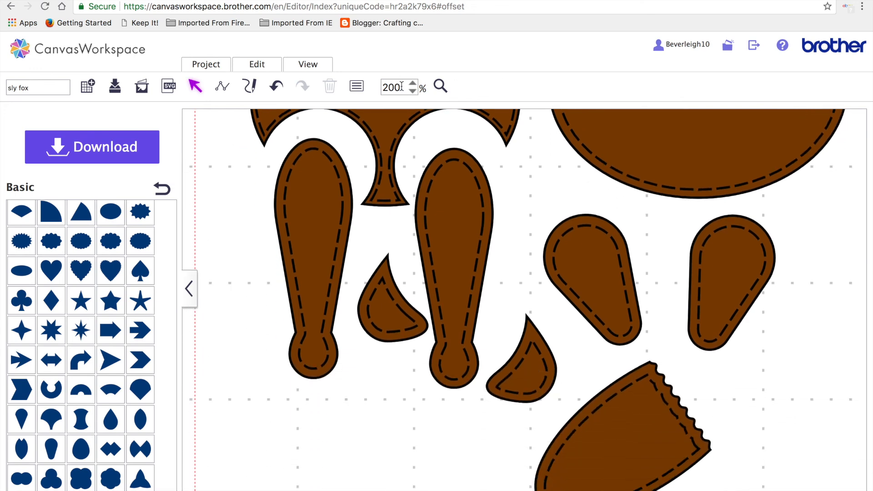
left_click(322, 66)
left_click(331, 102)
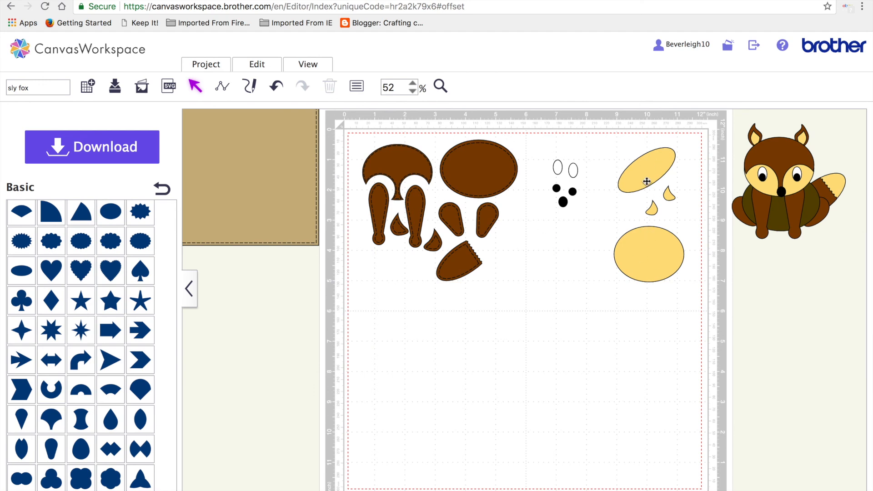
left_click_drag(614, 134, 692, 309)
left_click(270, 67)
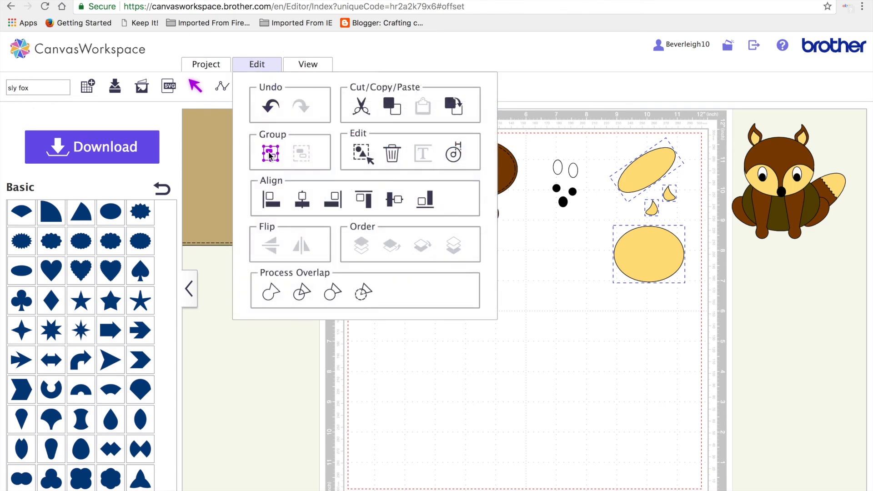
left_click(269, 160)
Create a 0.04-inch inward offset line with round corners on the yellow group, leaving the original lines as is, and ungroup it.
left_click(241, 65)
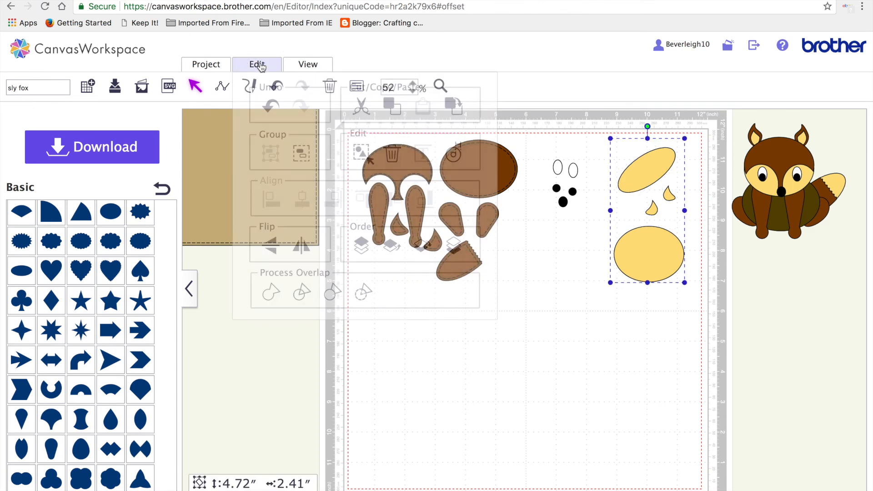
left_click(455, 156)
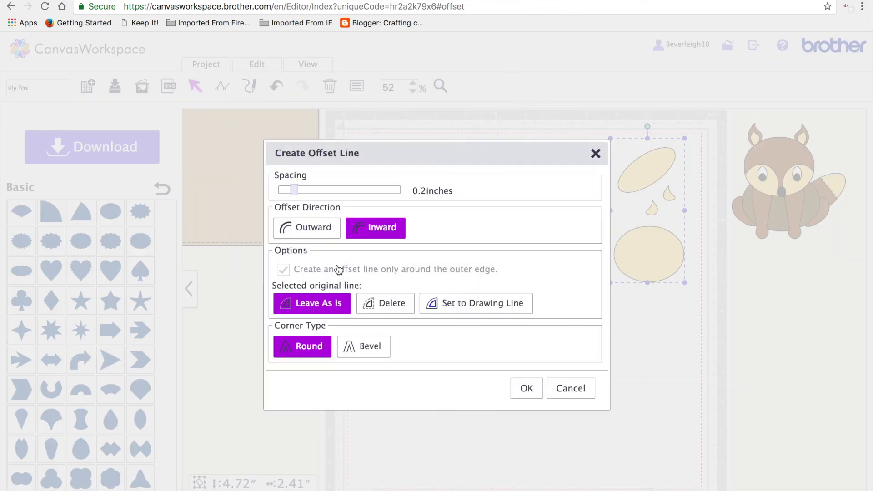
left_click_drag(295, 191, 265, 189)
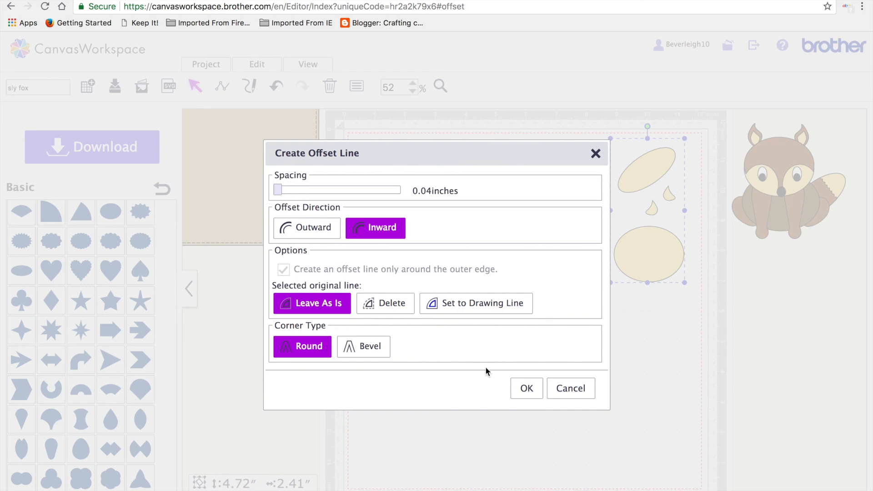
left_click(531, 389)
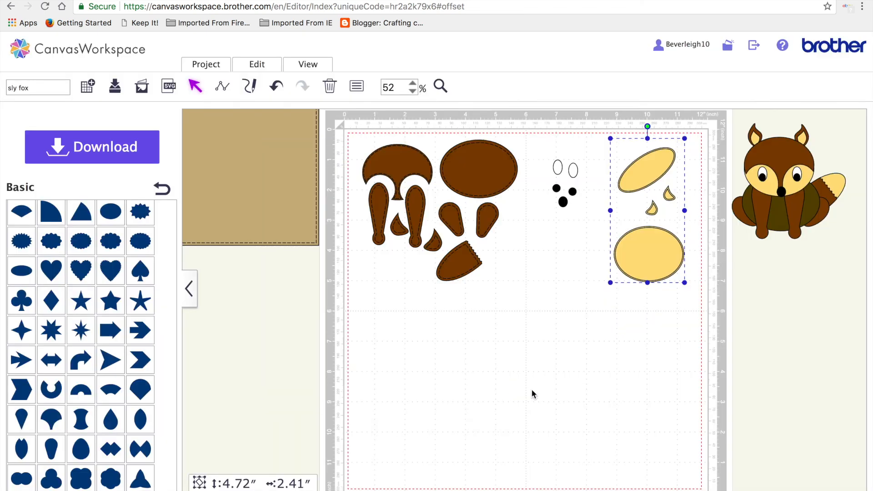
left_click(257, 64)
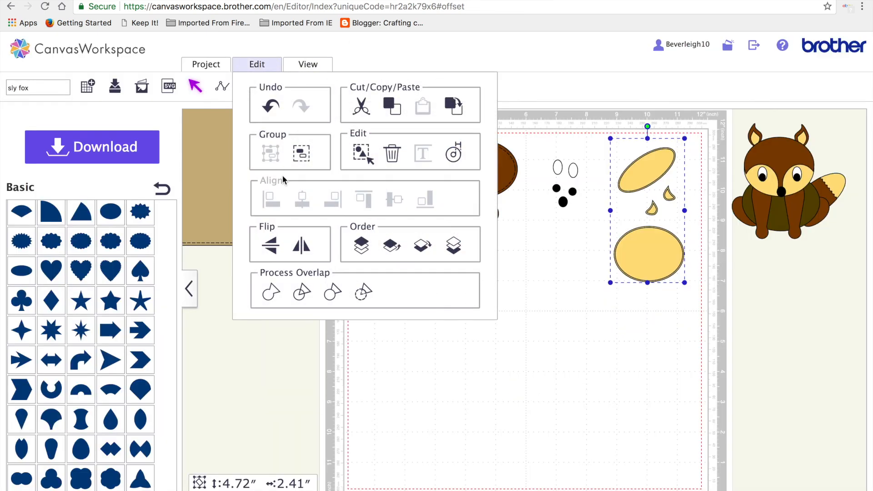
left_click(302, 154)
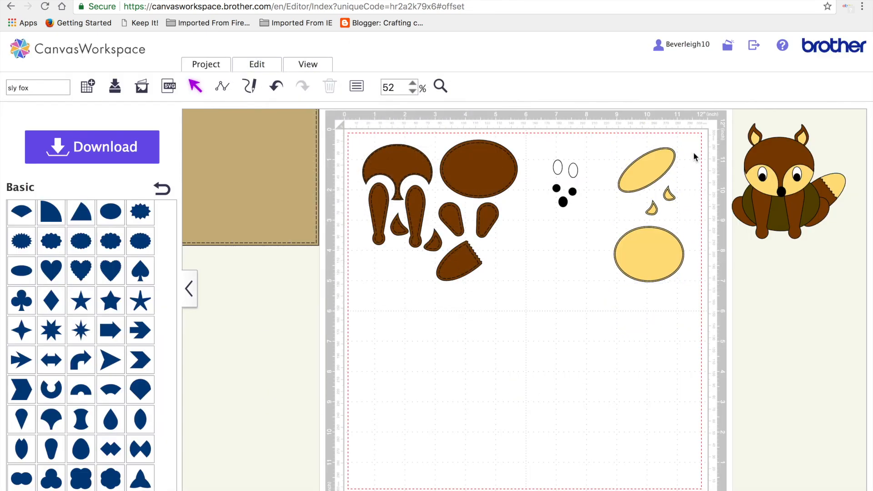
Set the inner offset lines of all four yellow pieces to Drawing Line with the matching dashed pattern, and deselect them.
left_click(657, 167)
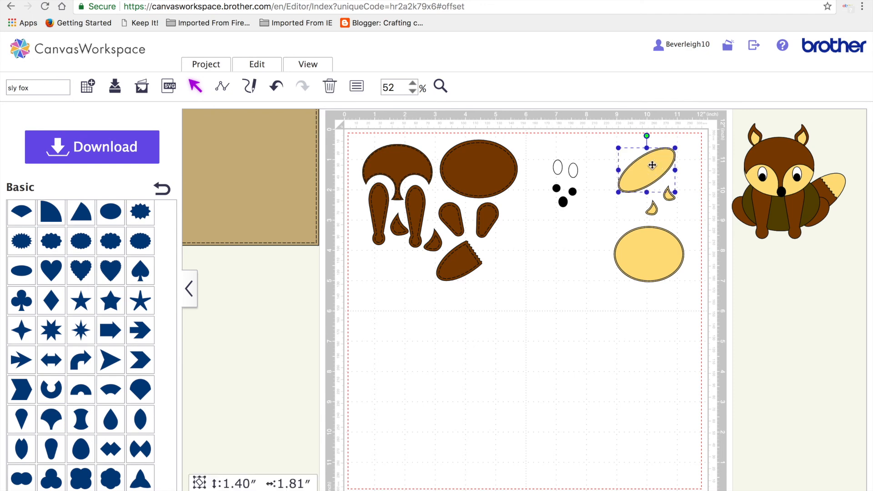
left_click(668, 195)
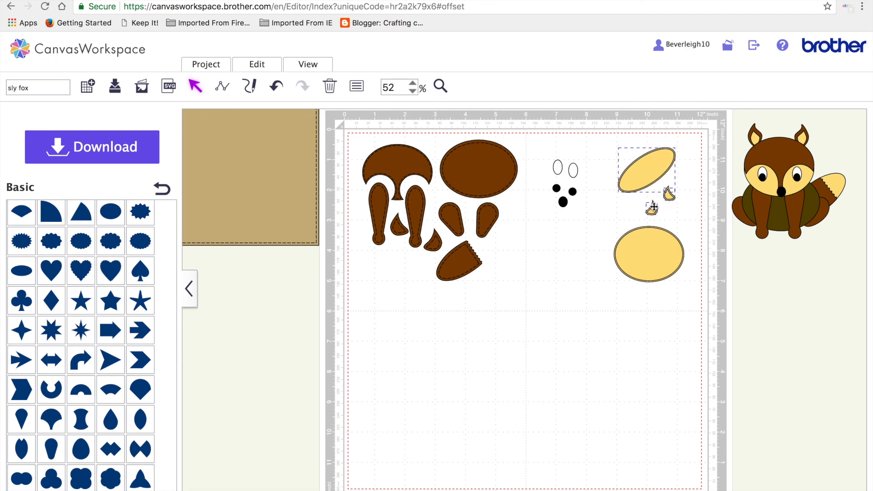
left_click(641, 252, "shift")
left_click(303, 65)
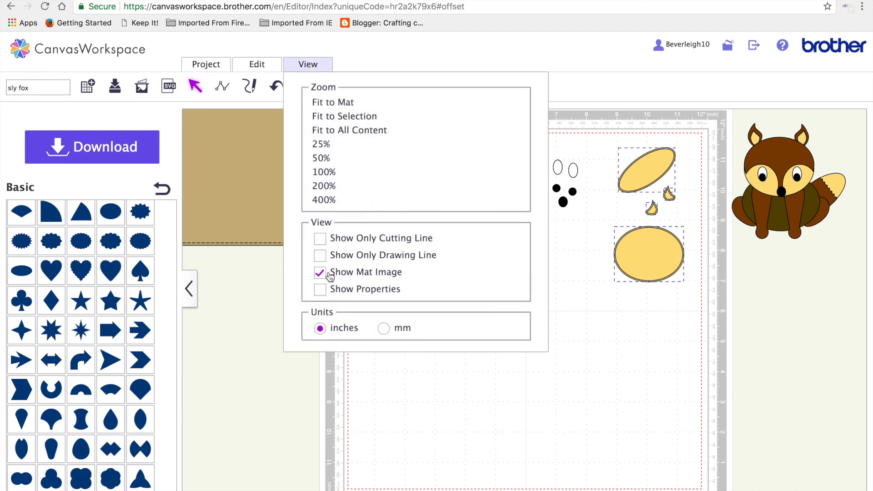
left_click(339, 291)
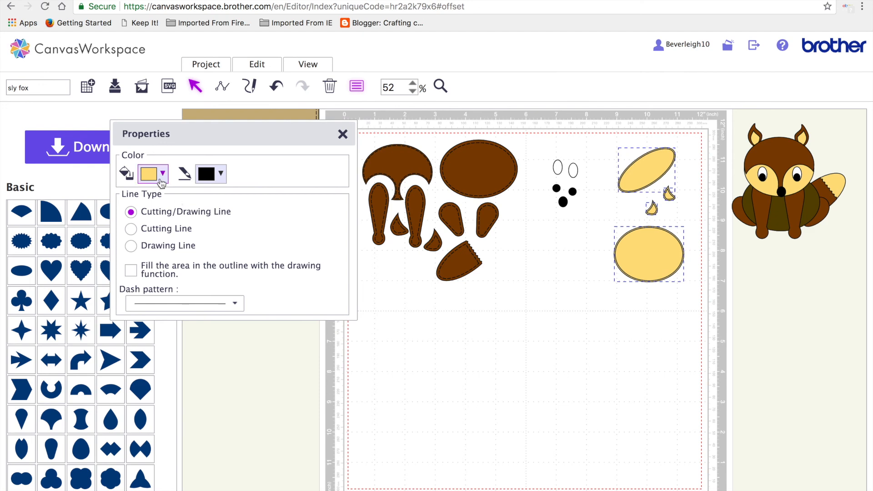
left_click(167, 246)
left_click(235, 303)
left_click(215, 378)
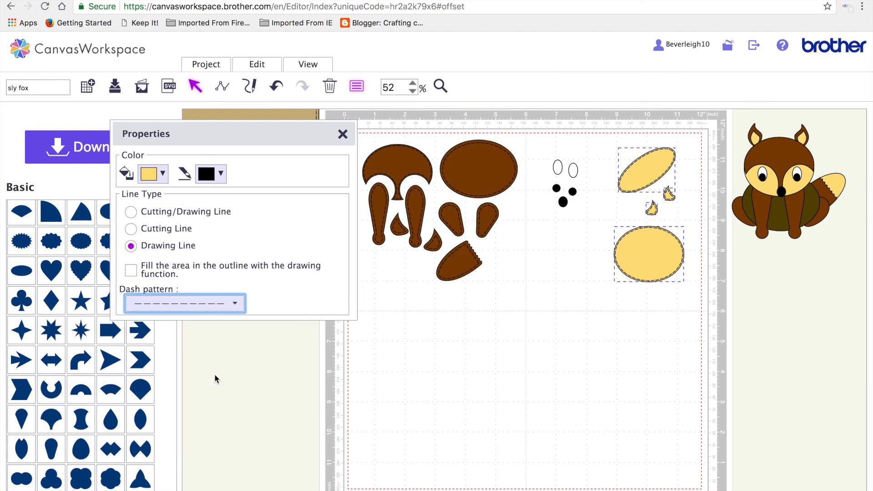
left_click(483, 381)
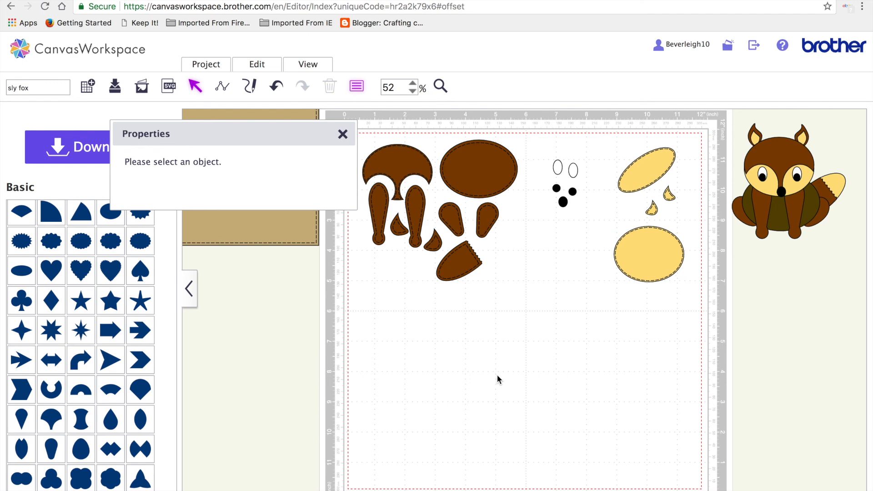